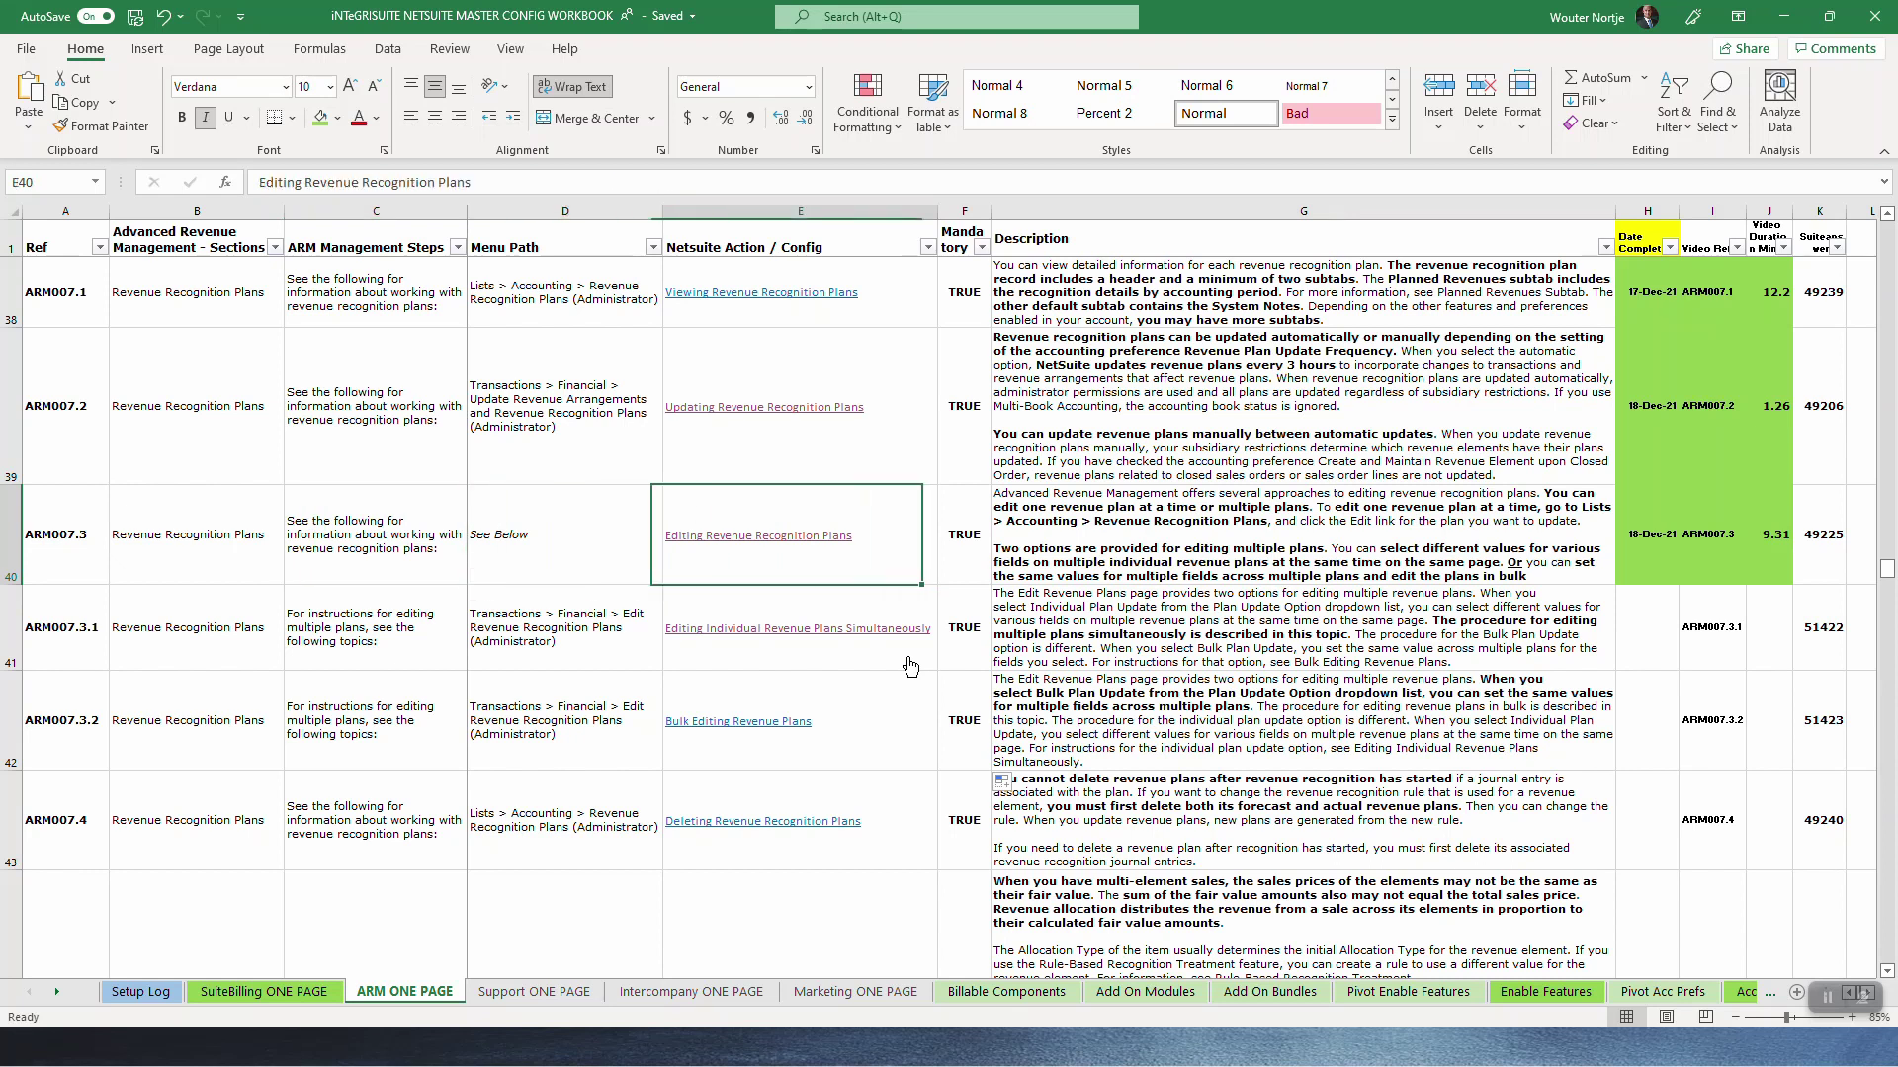
Step: Review the workbook entries for editing revenue recognition plans, individual plans simultaneously and bulk editing
key(Right)
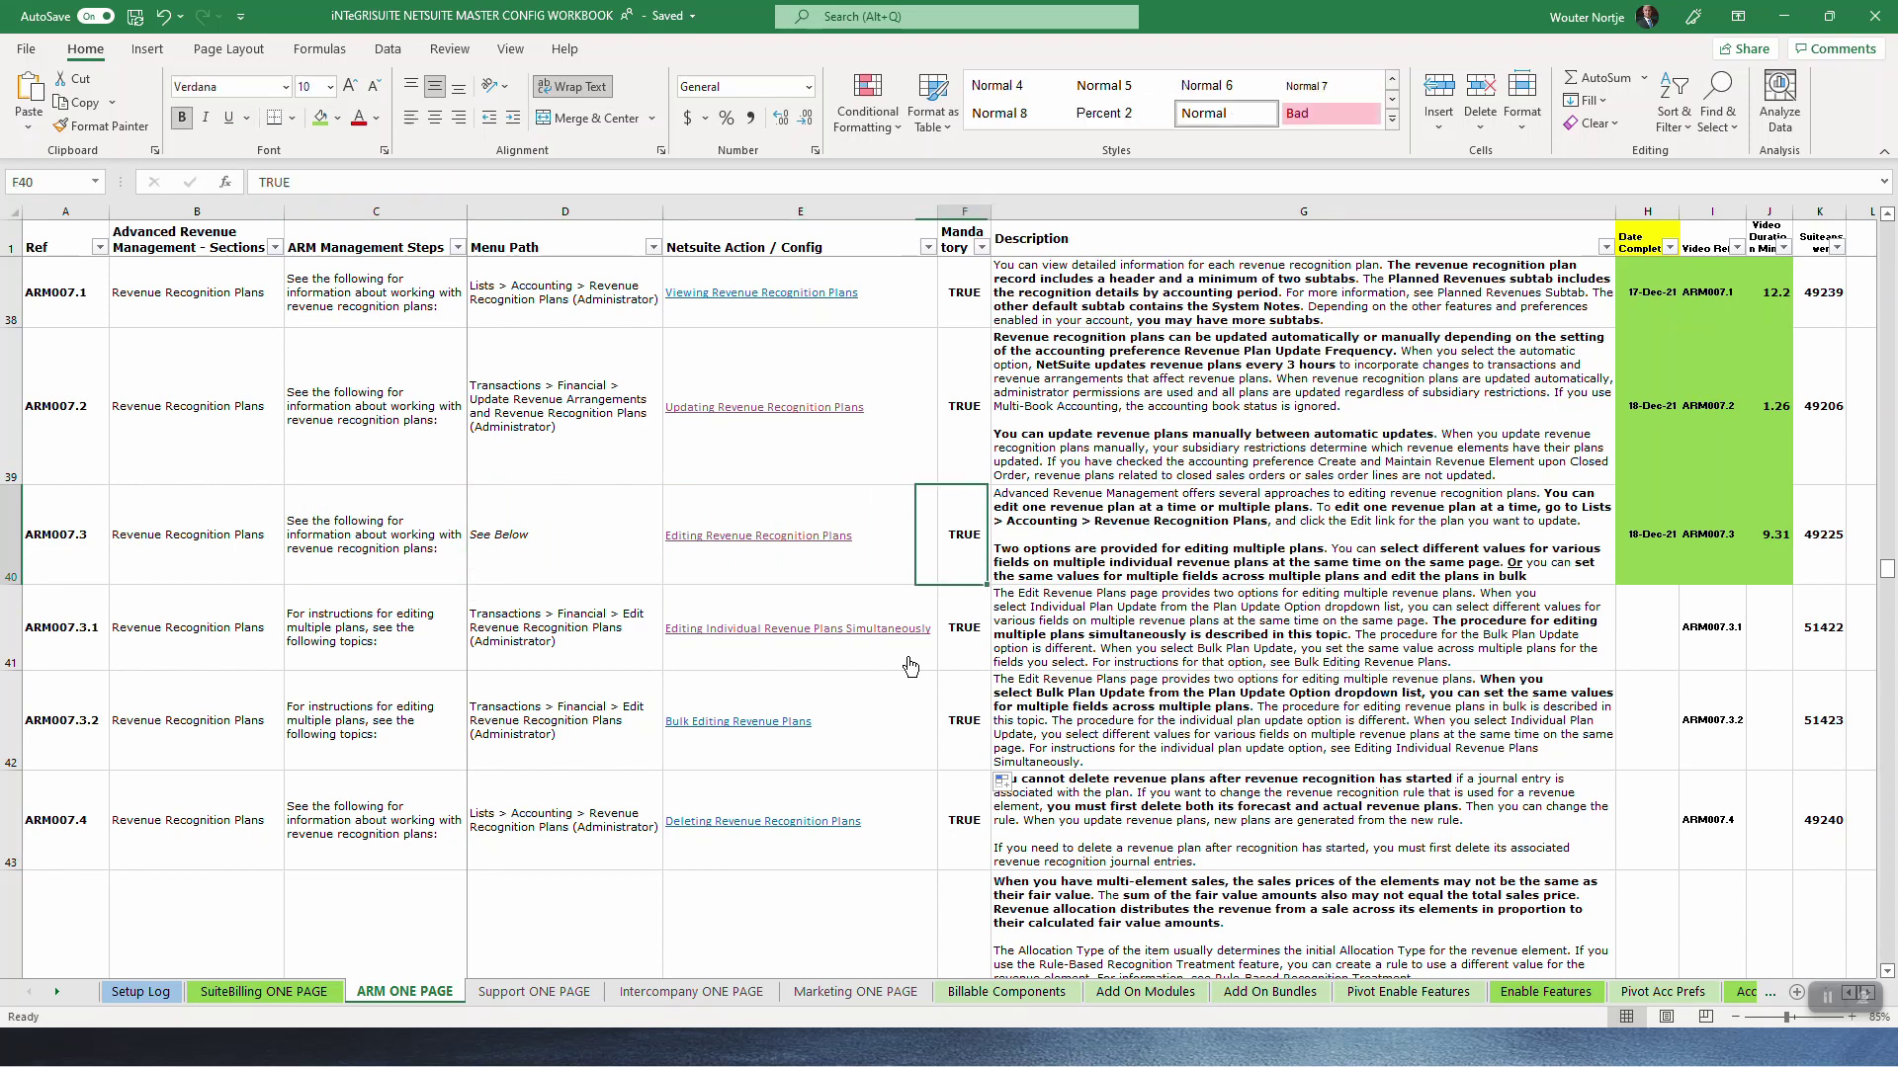
key(Left)
key(Right)
key(Right)
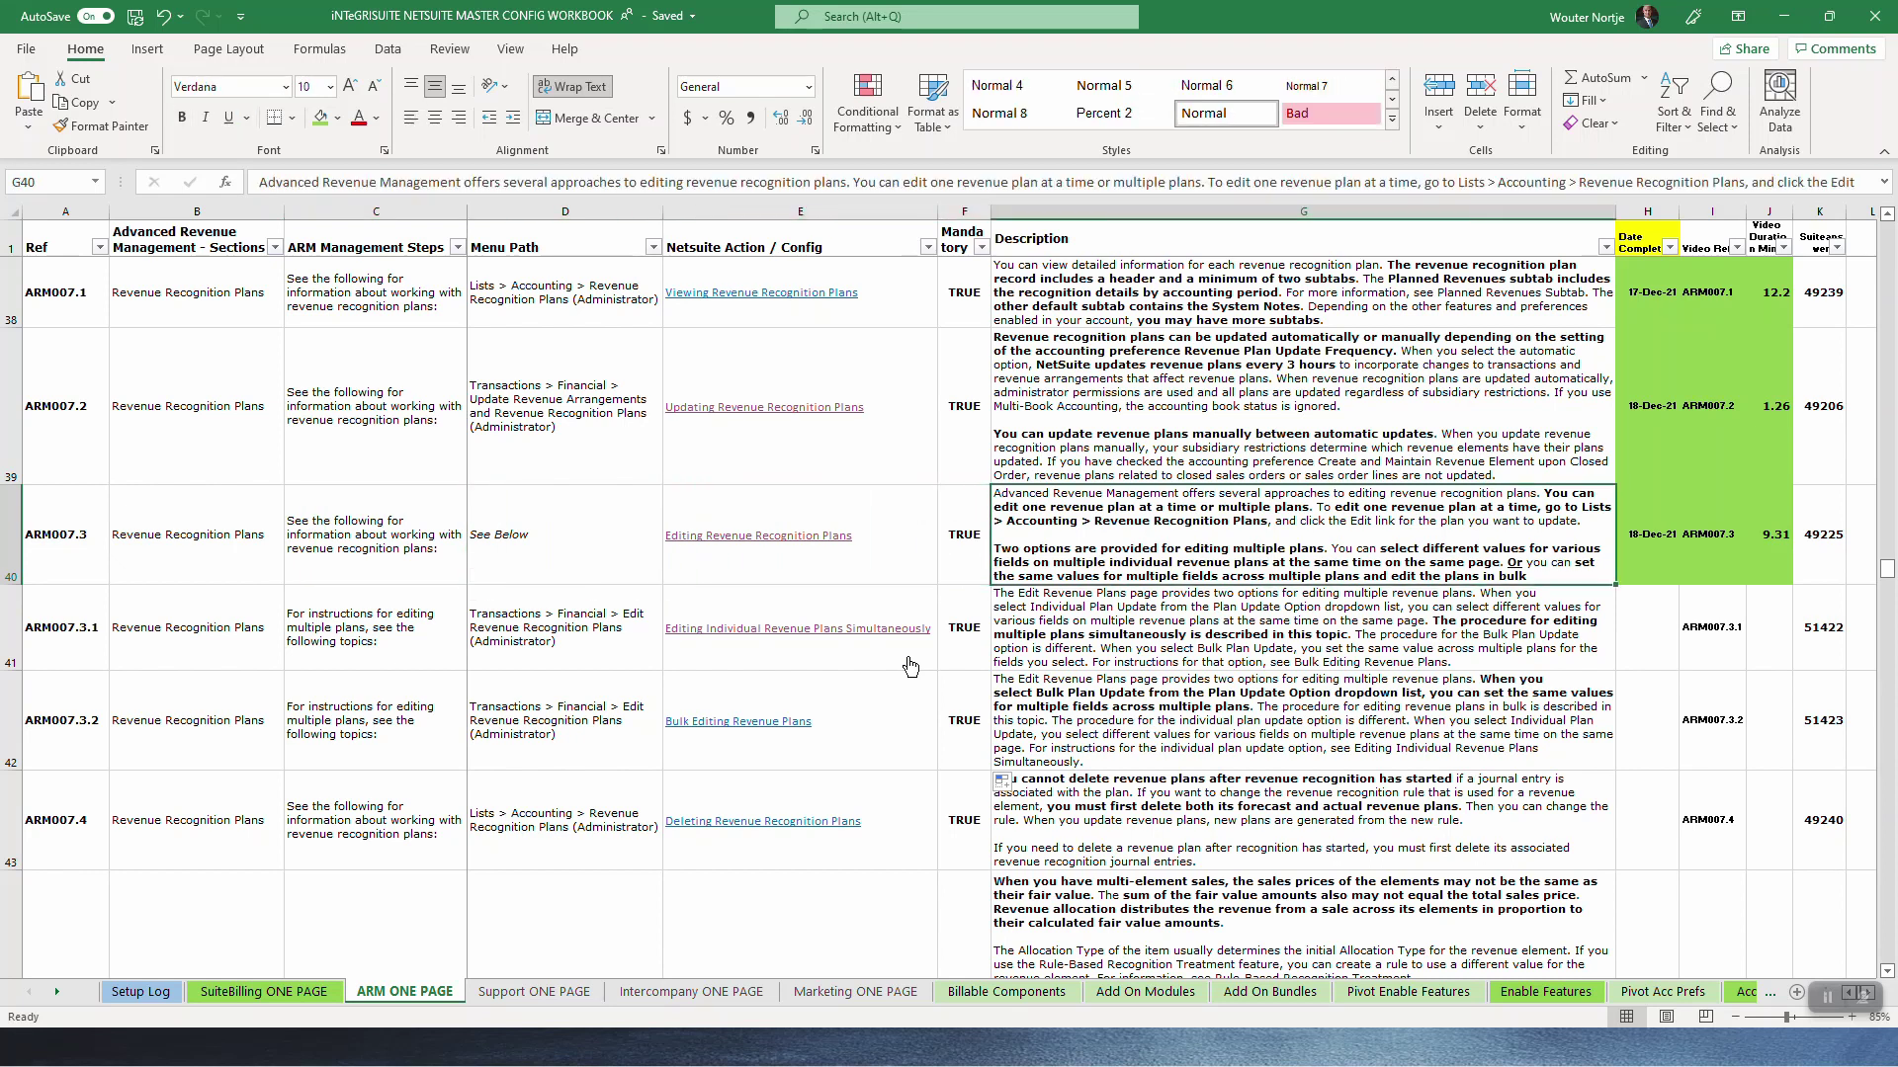
key(Left)
key(Left)
key(Down)
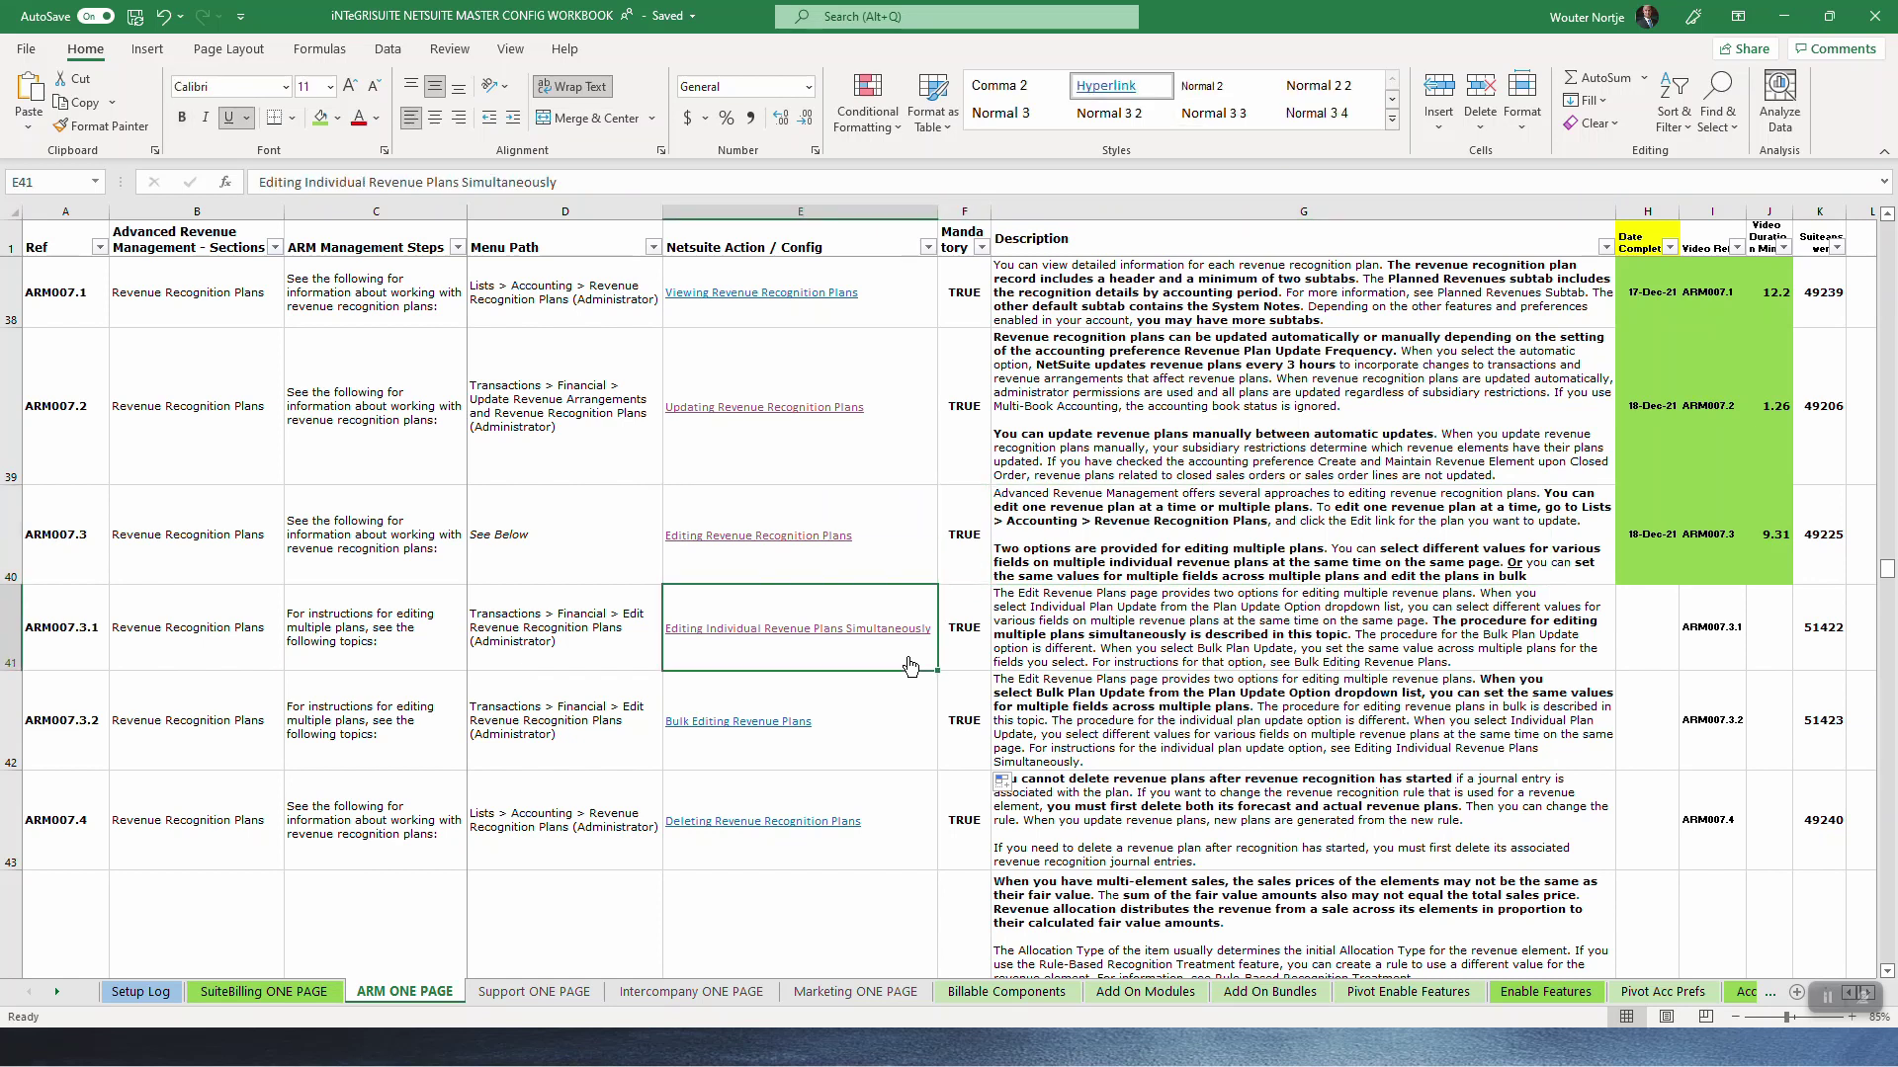
key(Down)
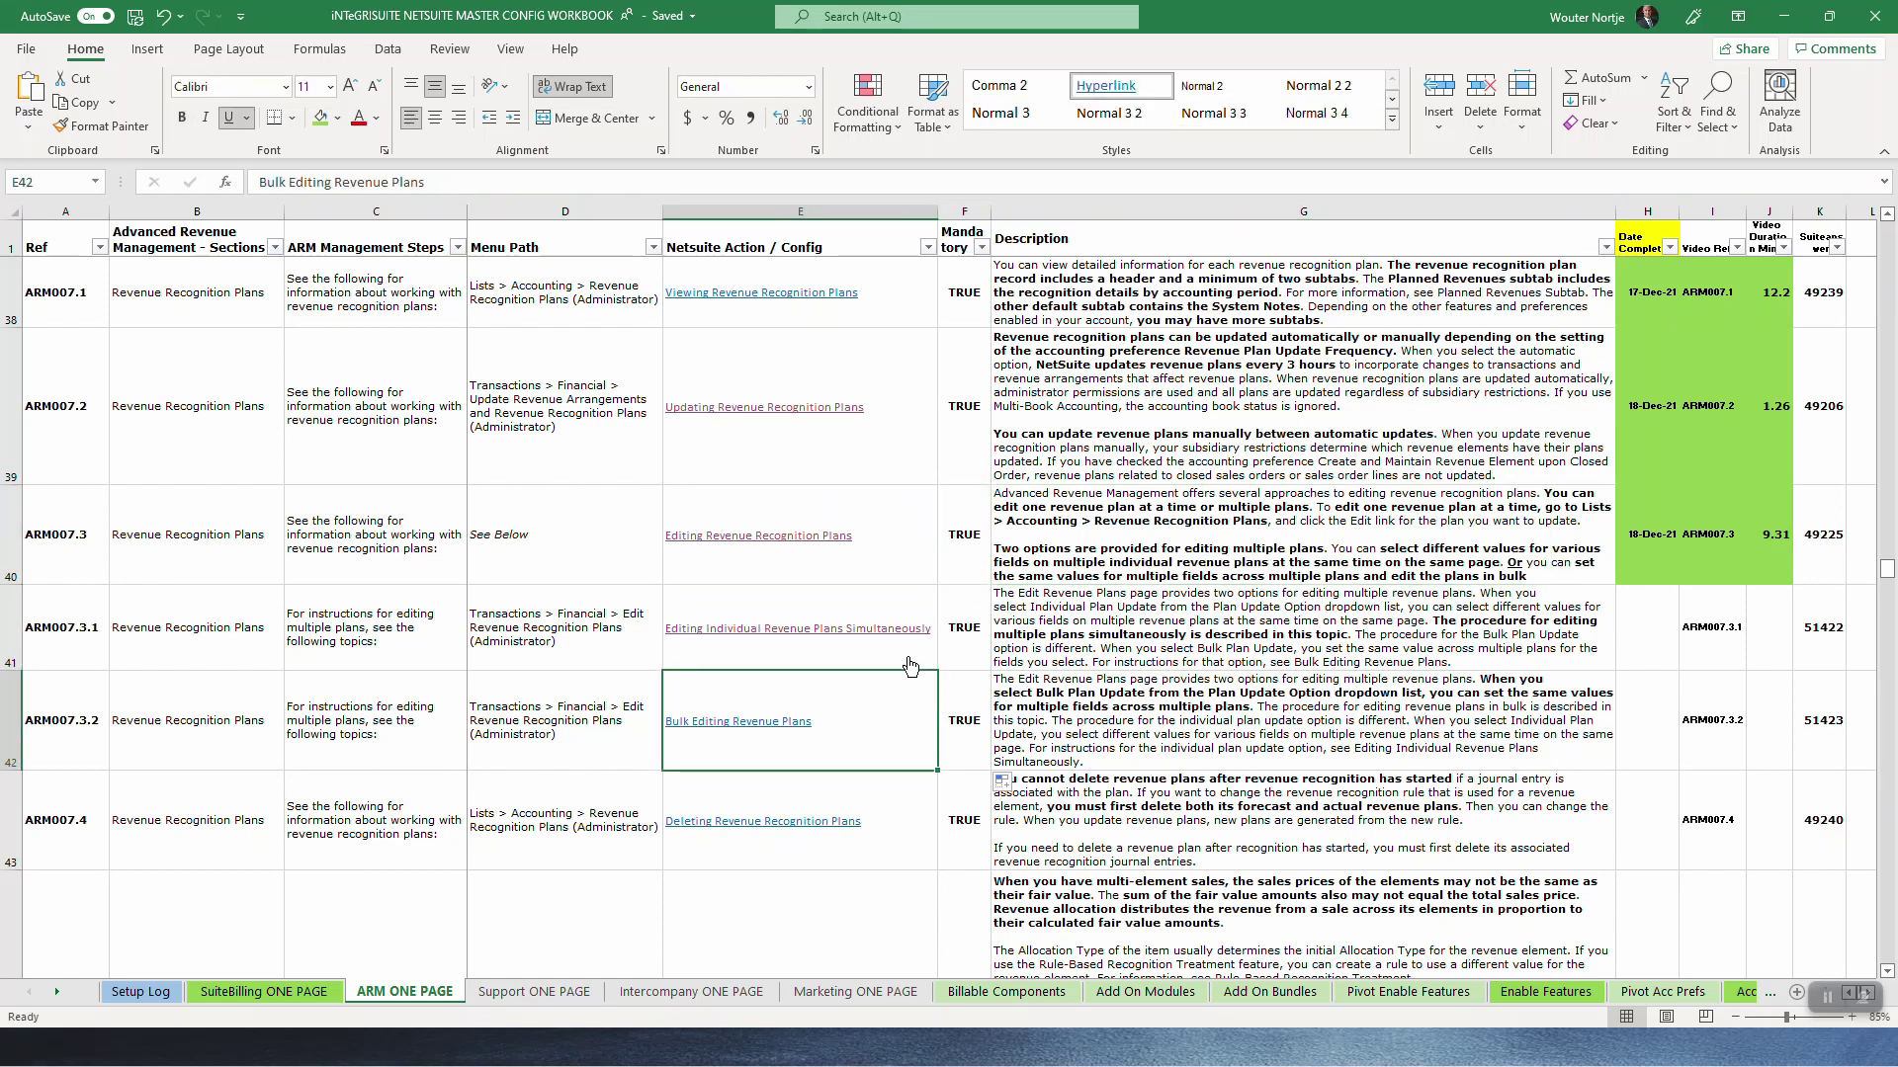
key(Up)
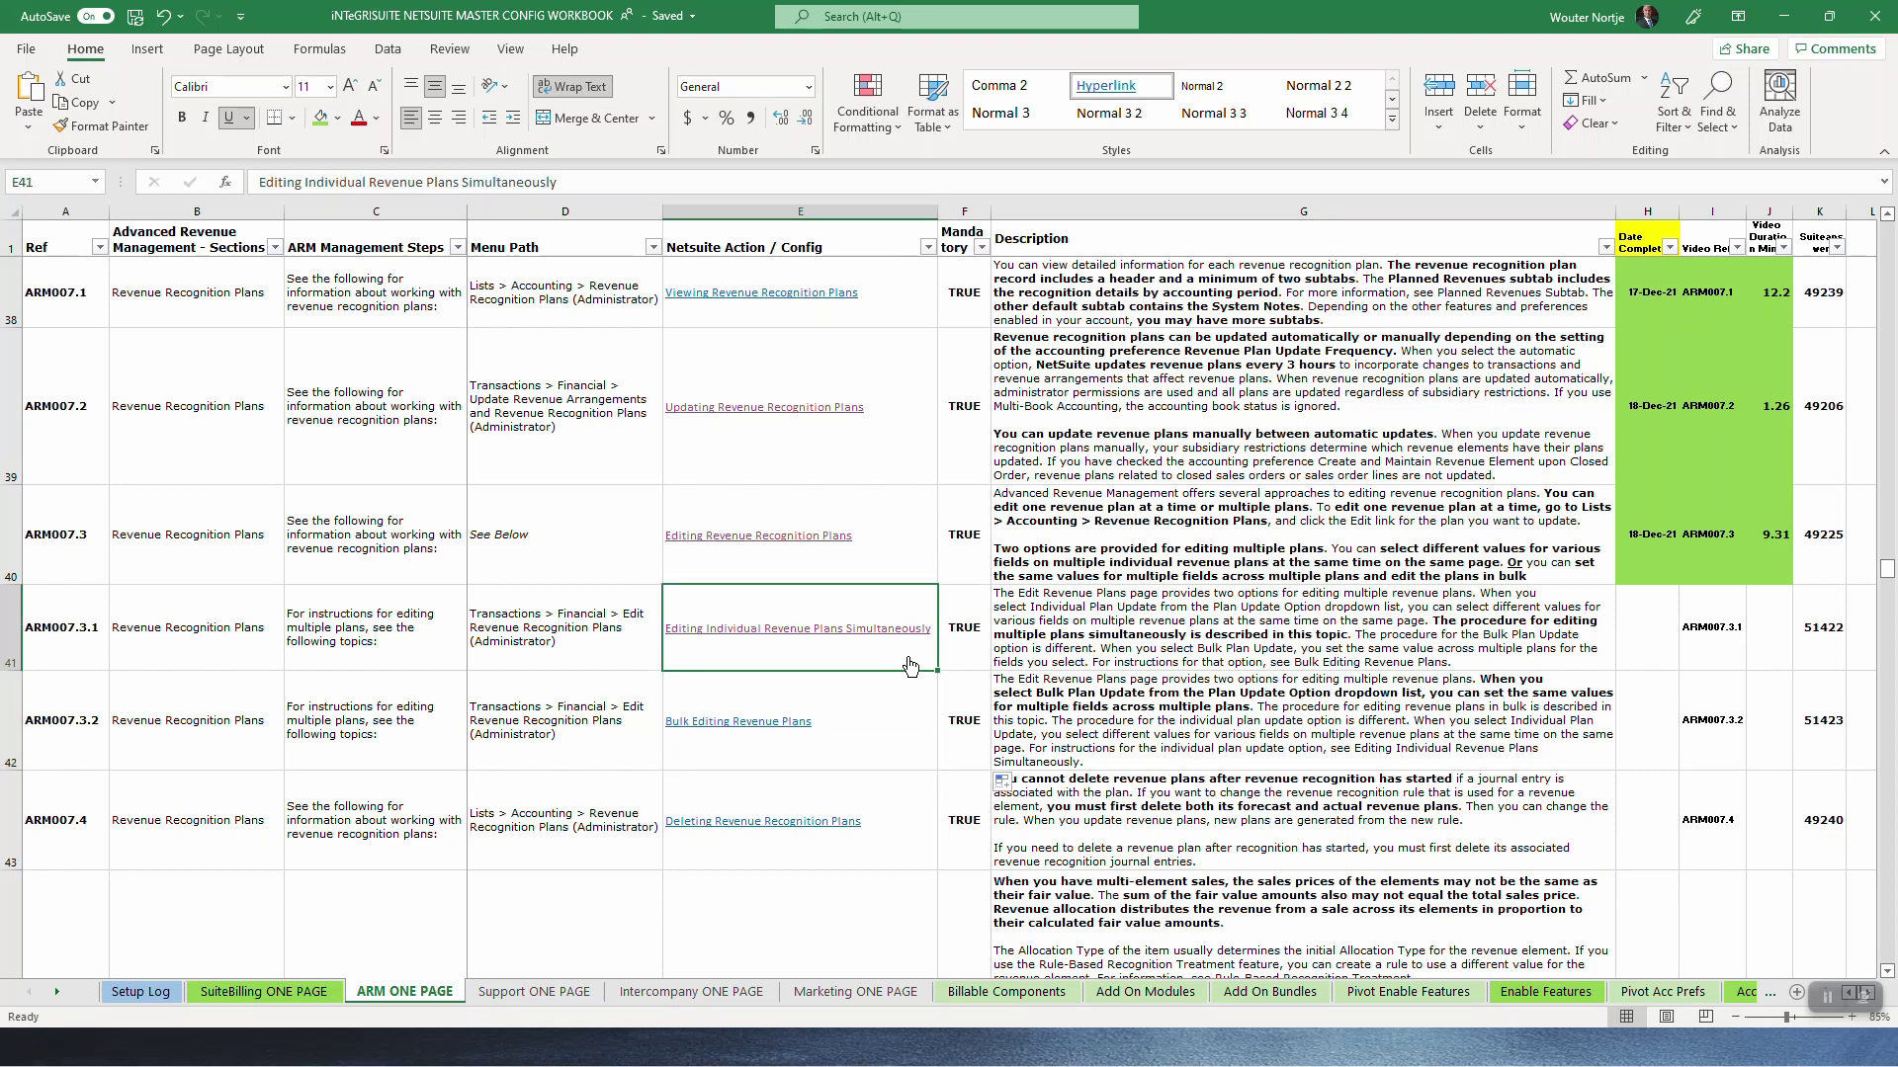
key(Right)
key(Right)
Step: Switch to the SuiteAnswers article on Editing Individual Revenue Plans Simultaneously
key(alt+Tab)
key(alt+Tab)
key(alt+Tab)
key(alt+Tab)
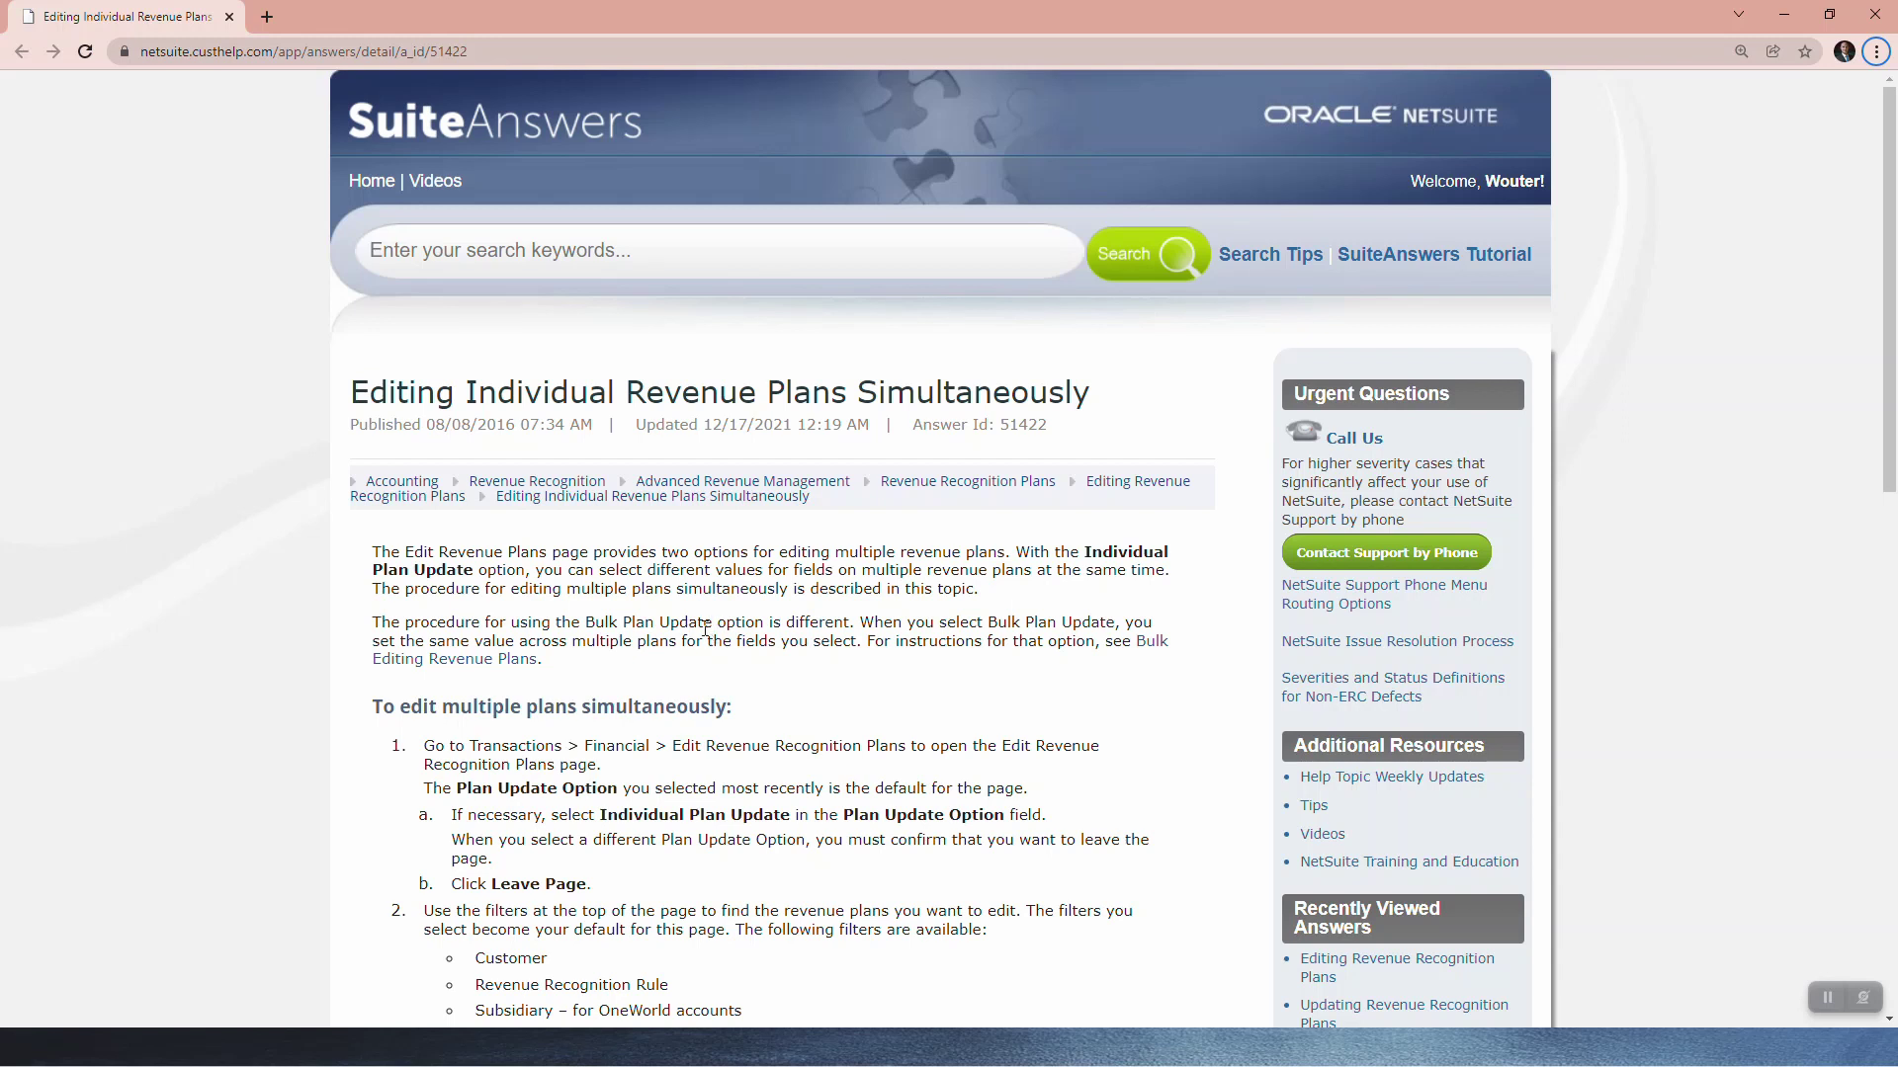
Step: Switch to NetSuite and open the Edit Revenue Recognition Plans page for financial transactions
key(alt+Tab)
key(Tab)
key(Tab)
key(Tab)
key(Tab)
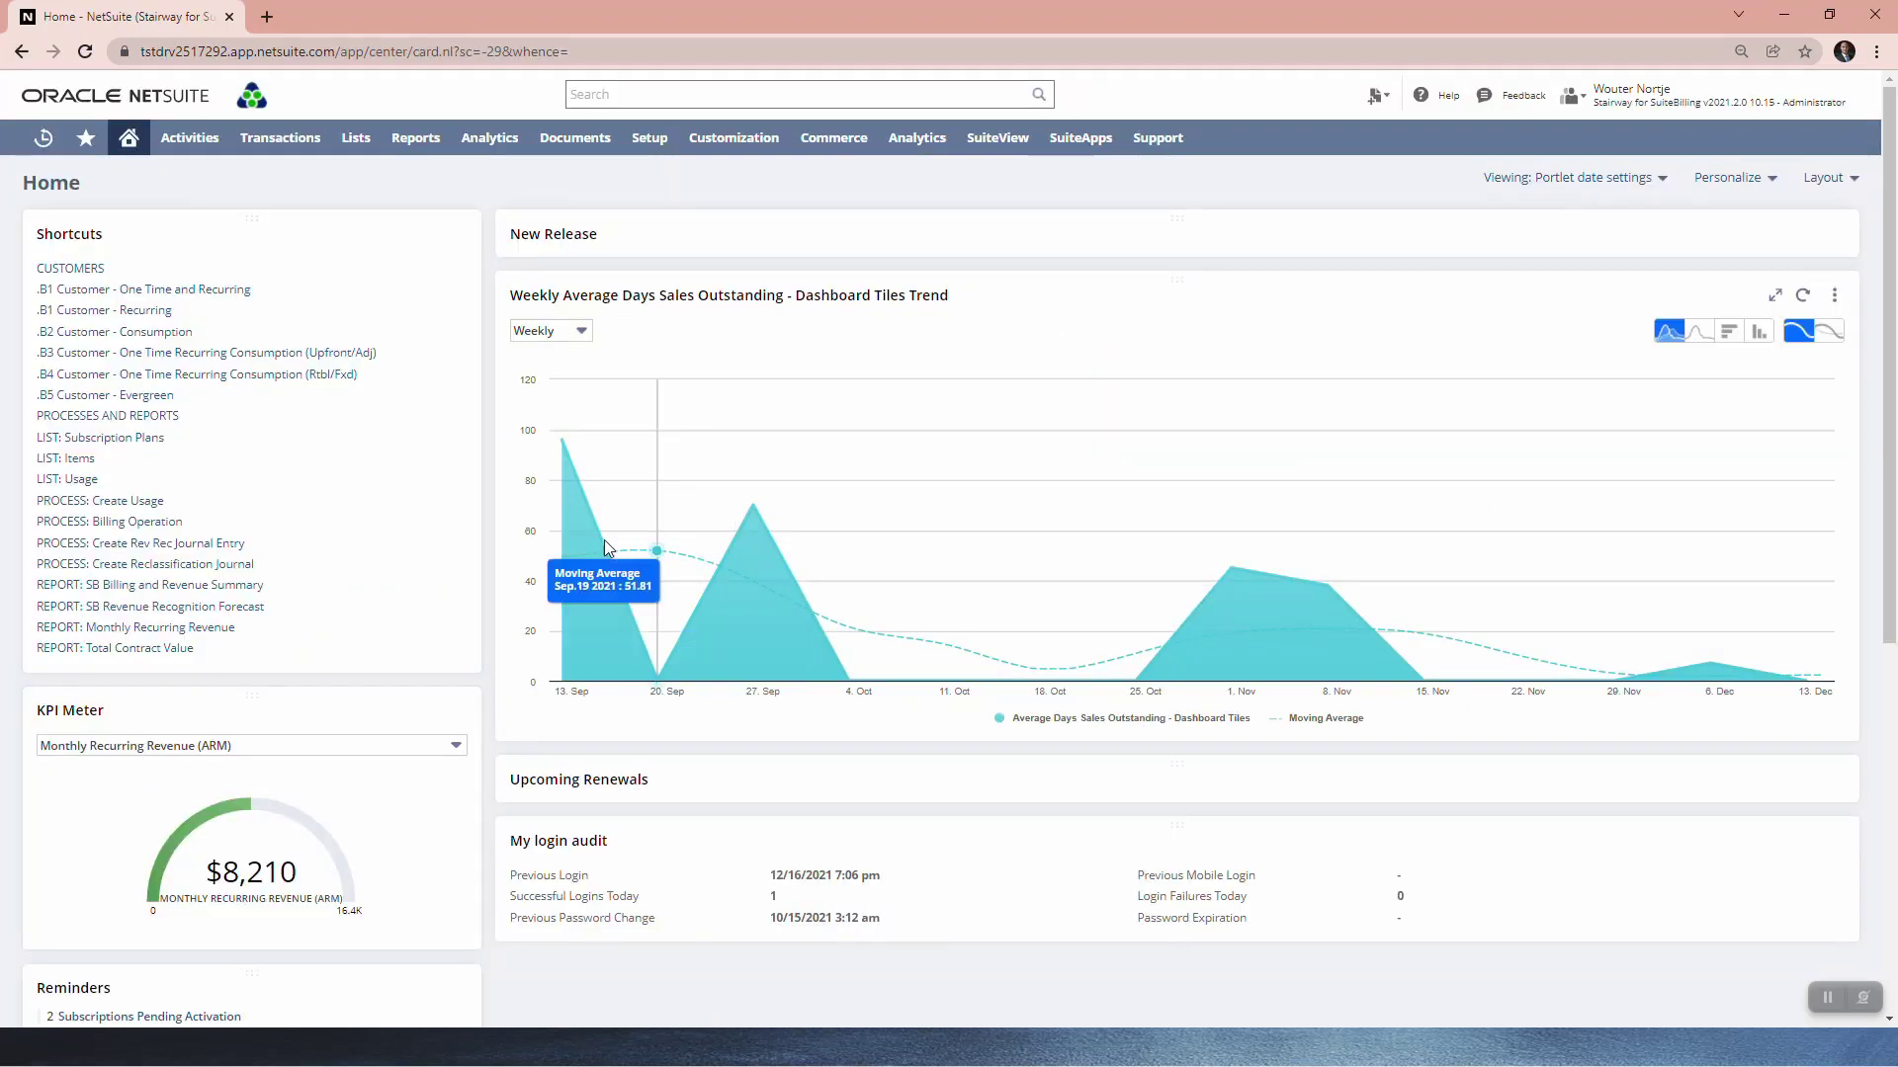
mouse_move(294, 154)
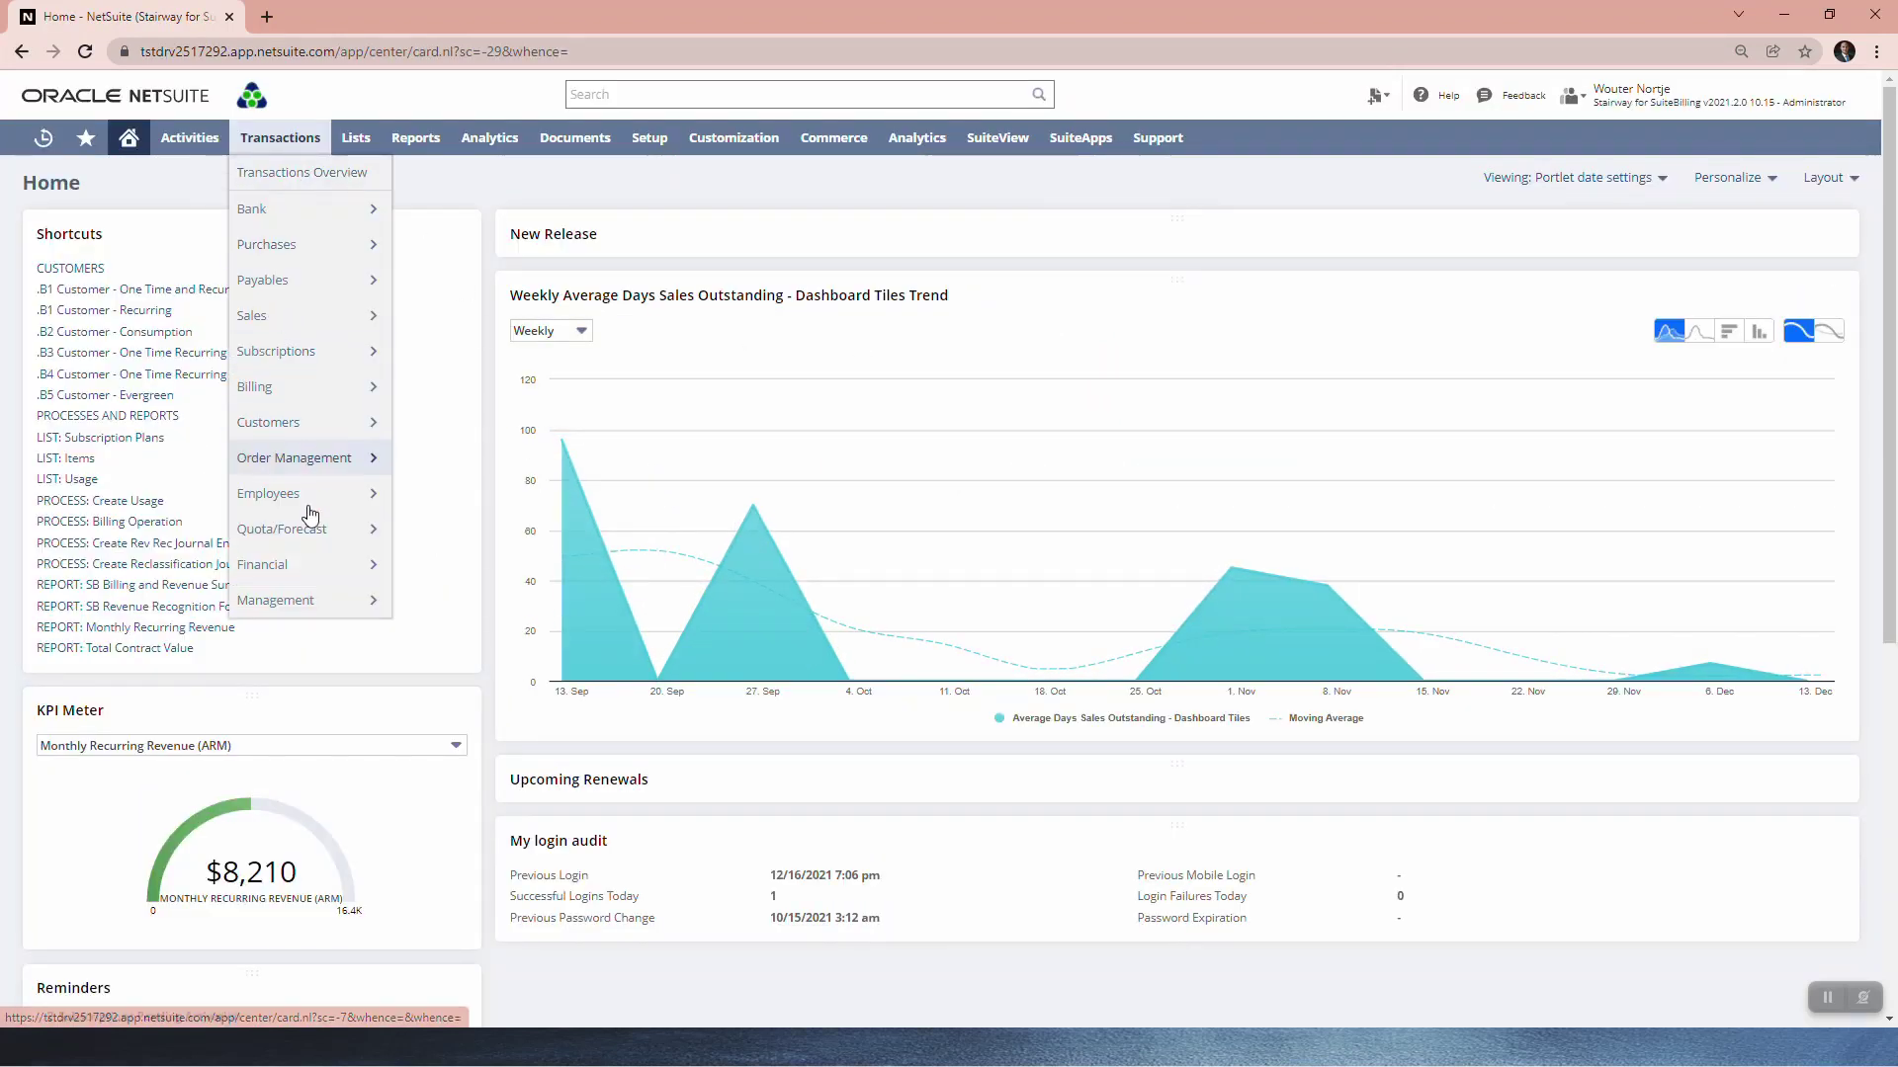
mouse_move(294, 576)
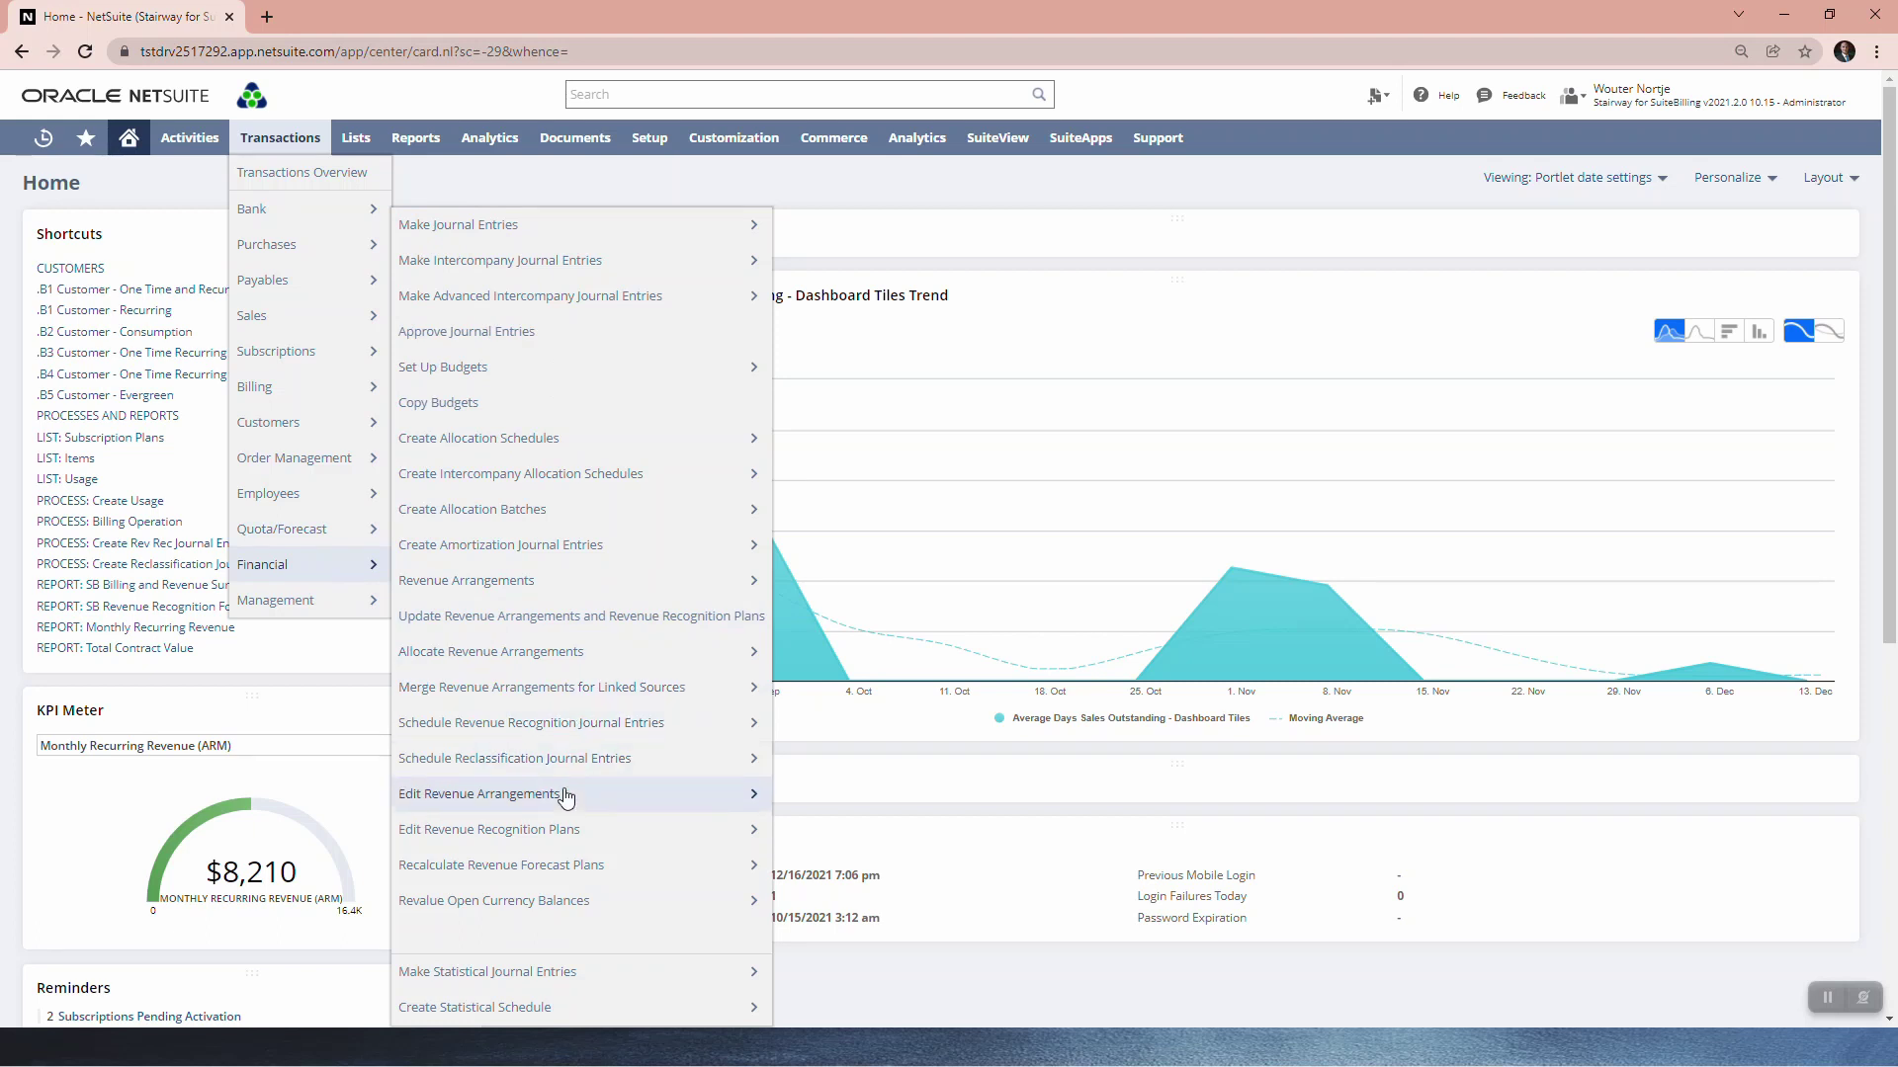
click(564, 835)
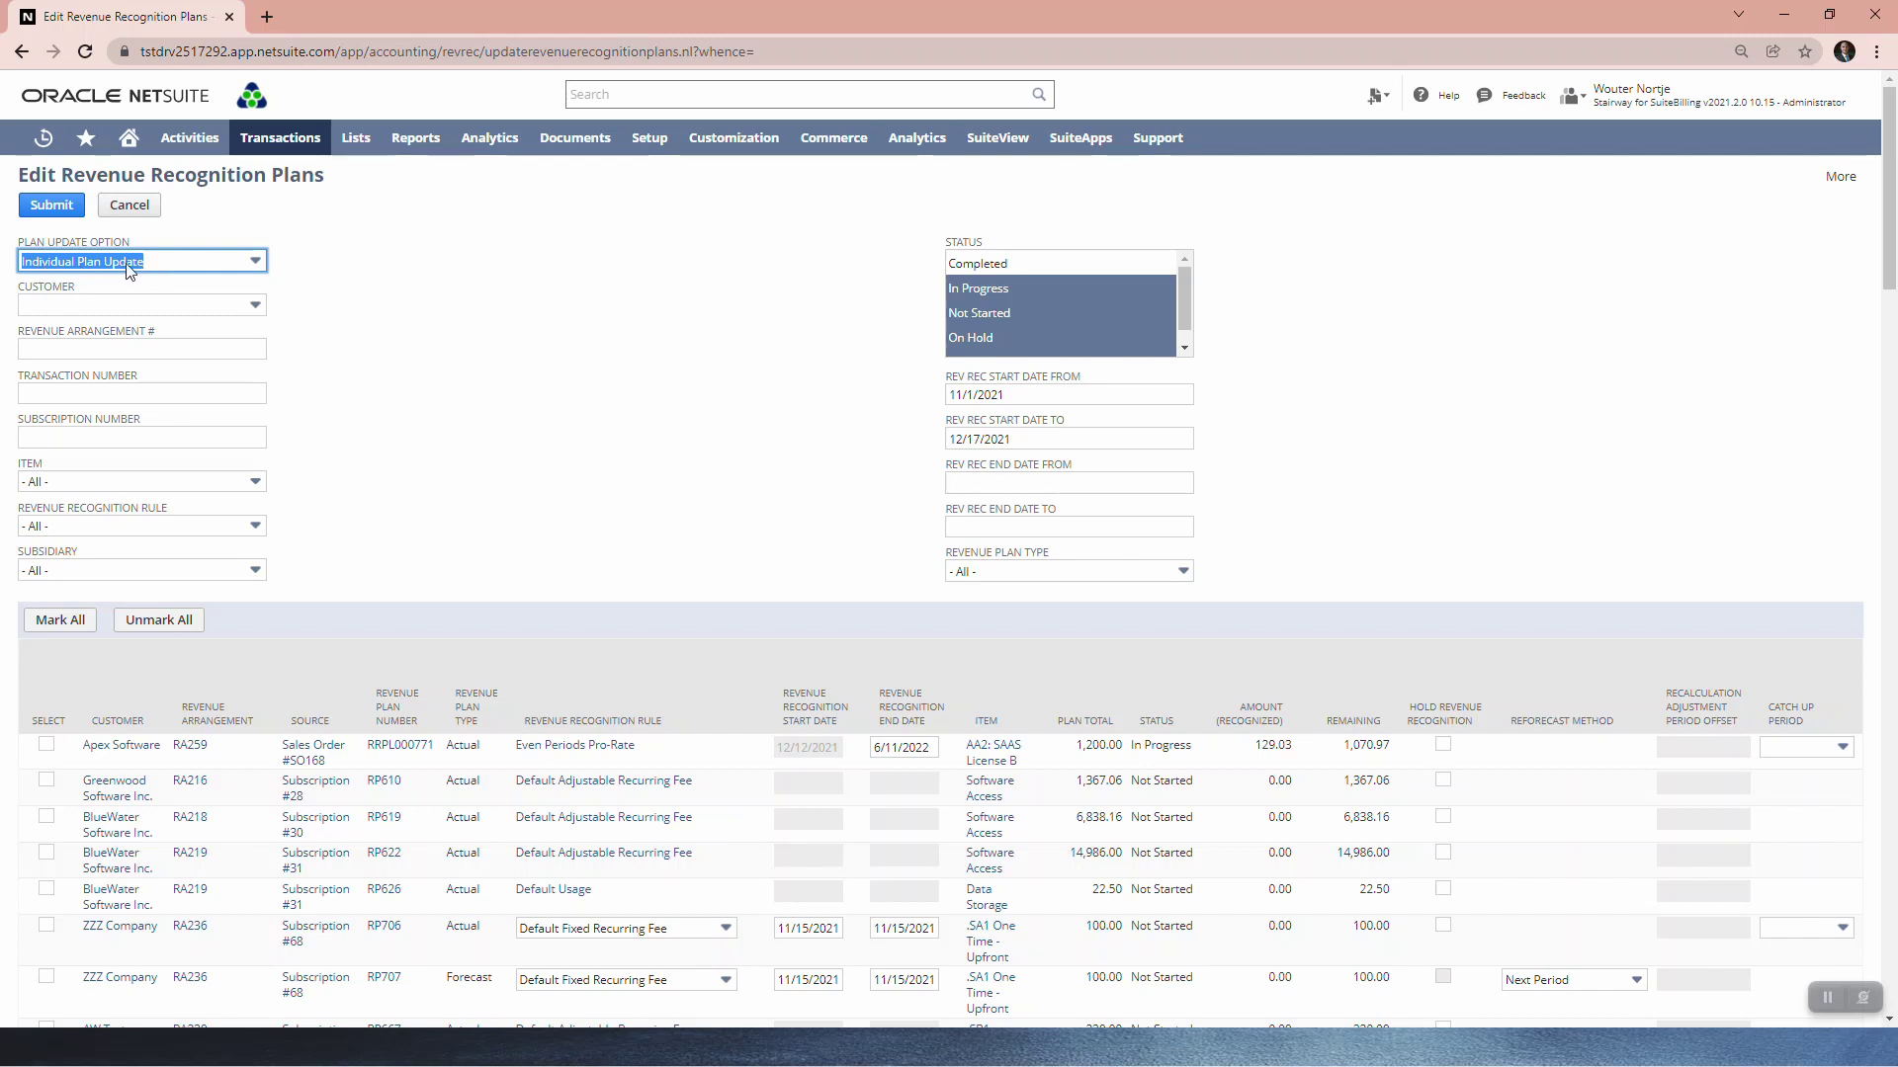
Step: Check the available plan update options and read the SuiteAnswers procedure for editing multiple plans simultaneously
click(163, 267)
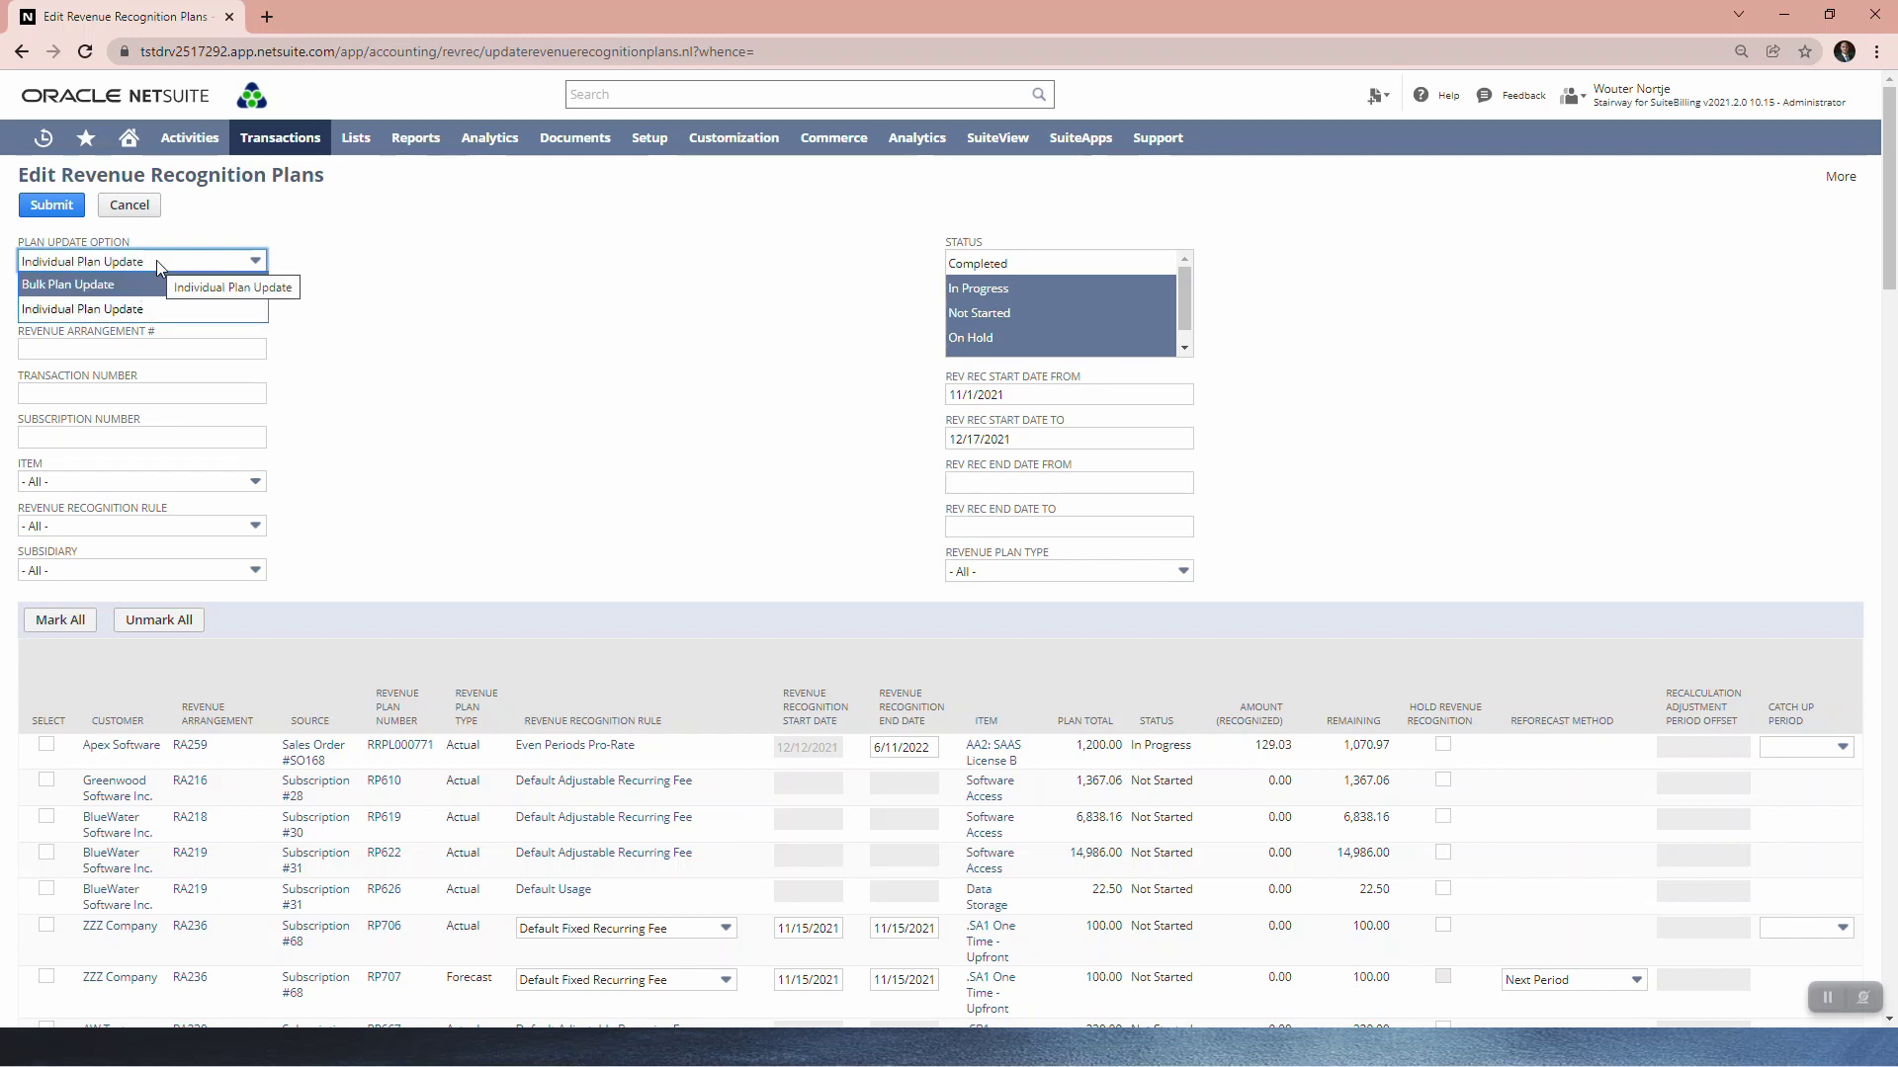
click(156, 261)
key(alt+Tab)
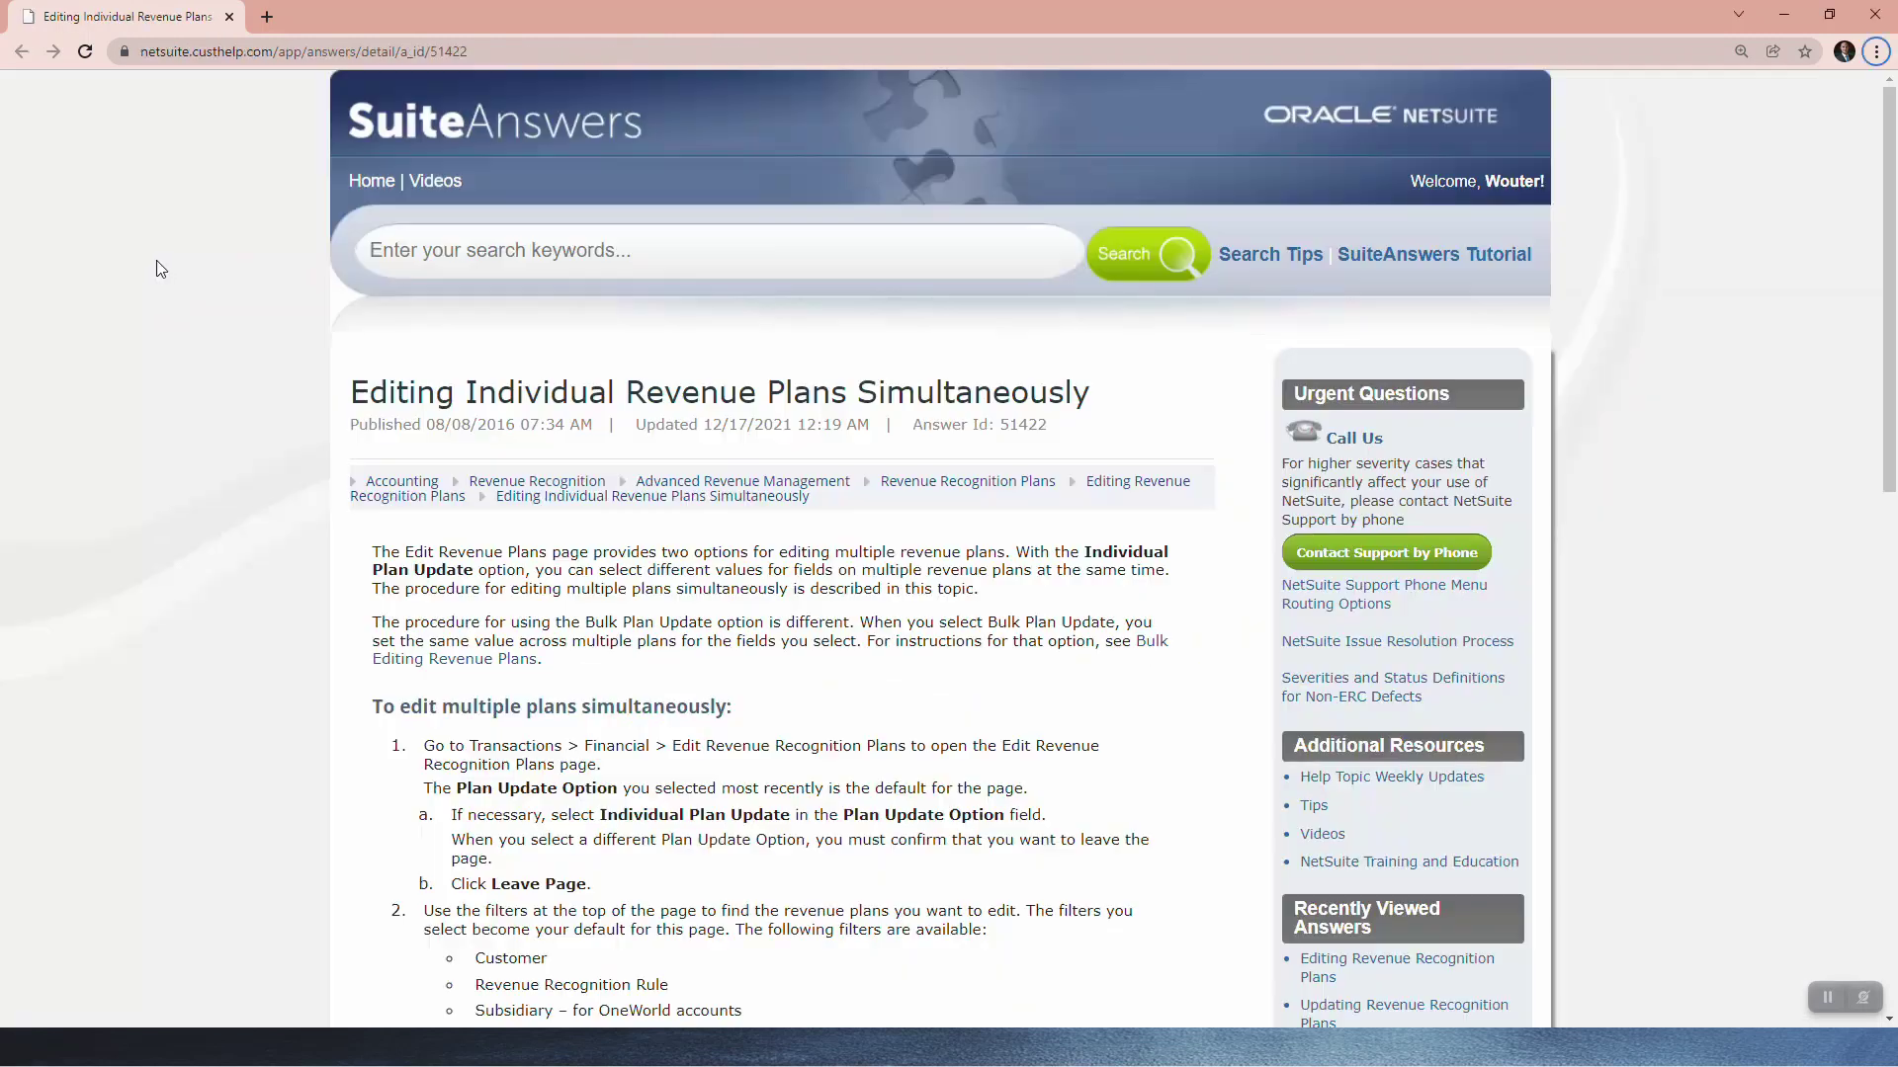
scroll(471, 682, down, 2)
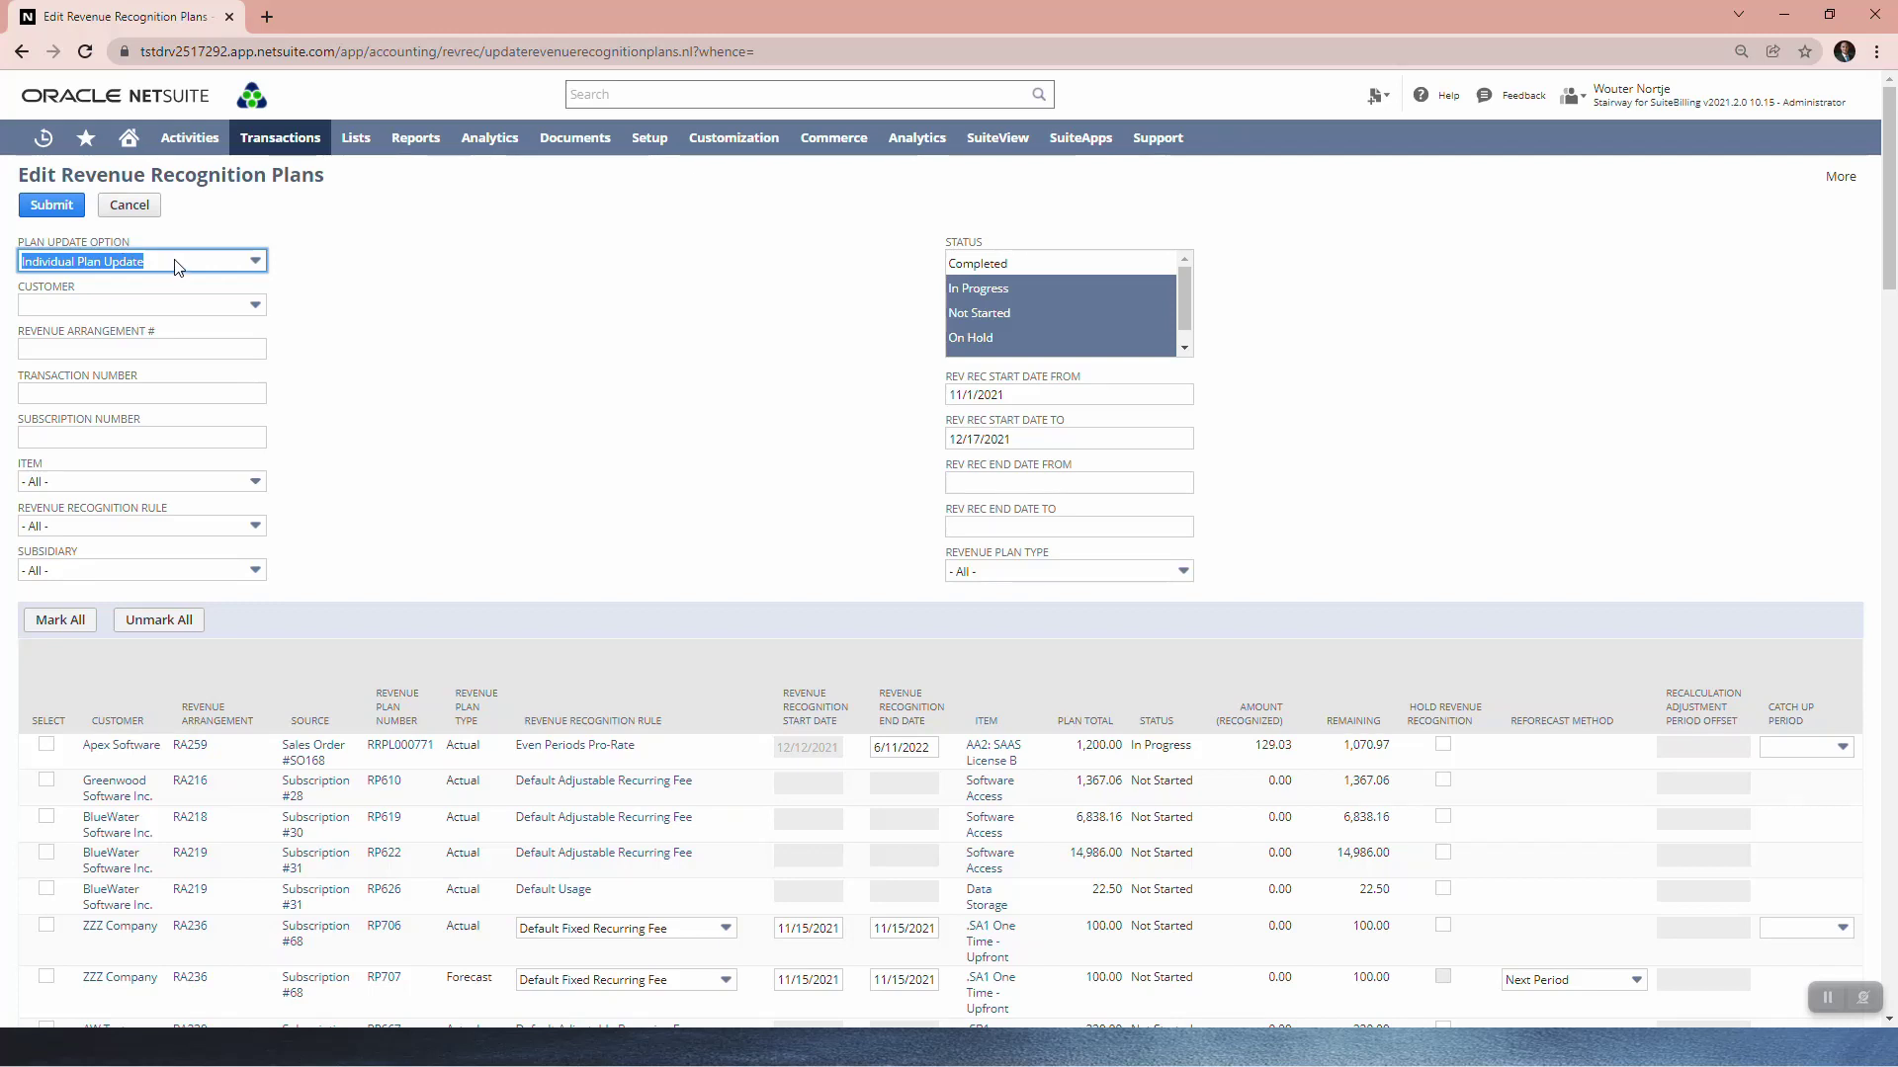
Step: Try the Bulk Plan Update option, decline leaving the page, and restore Individual Plan Update
click(175, 263)
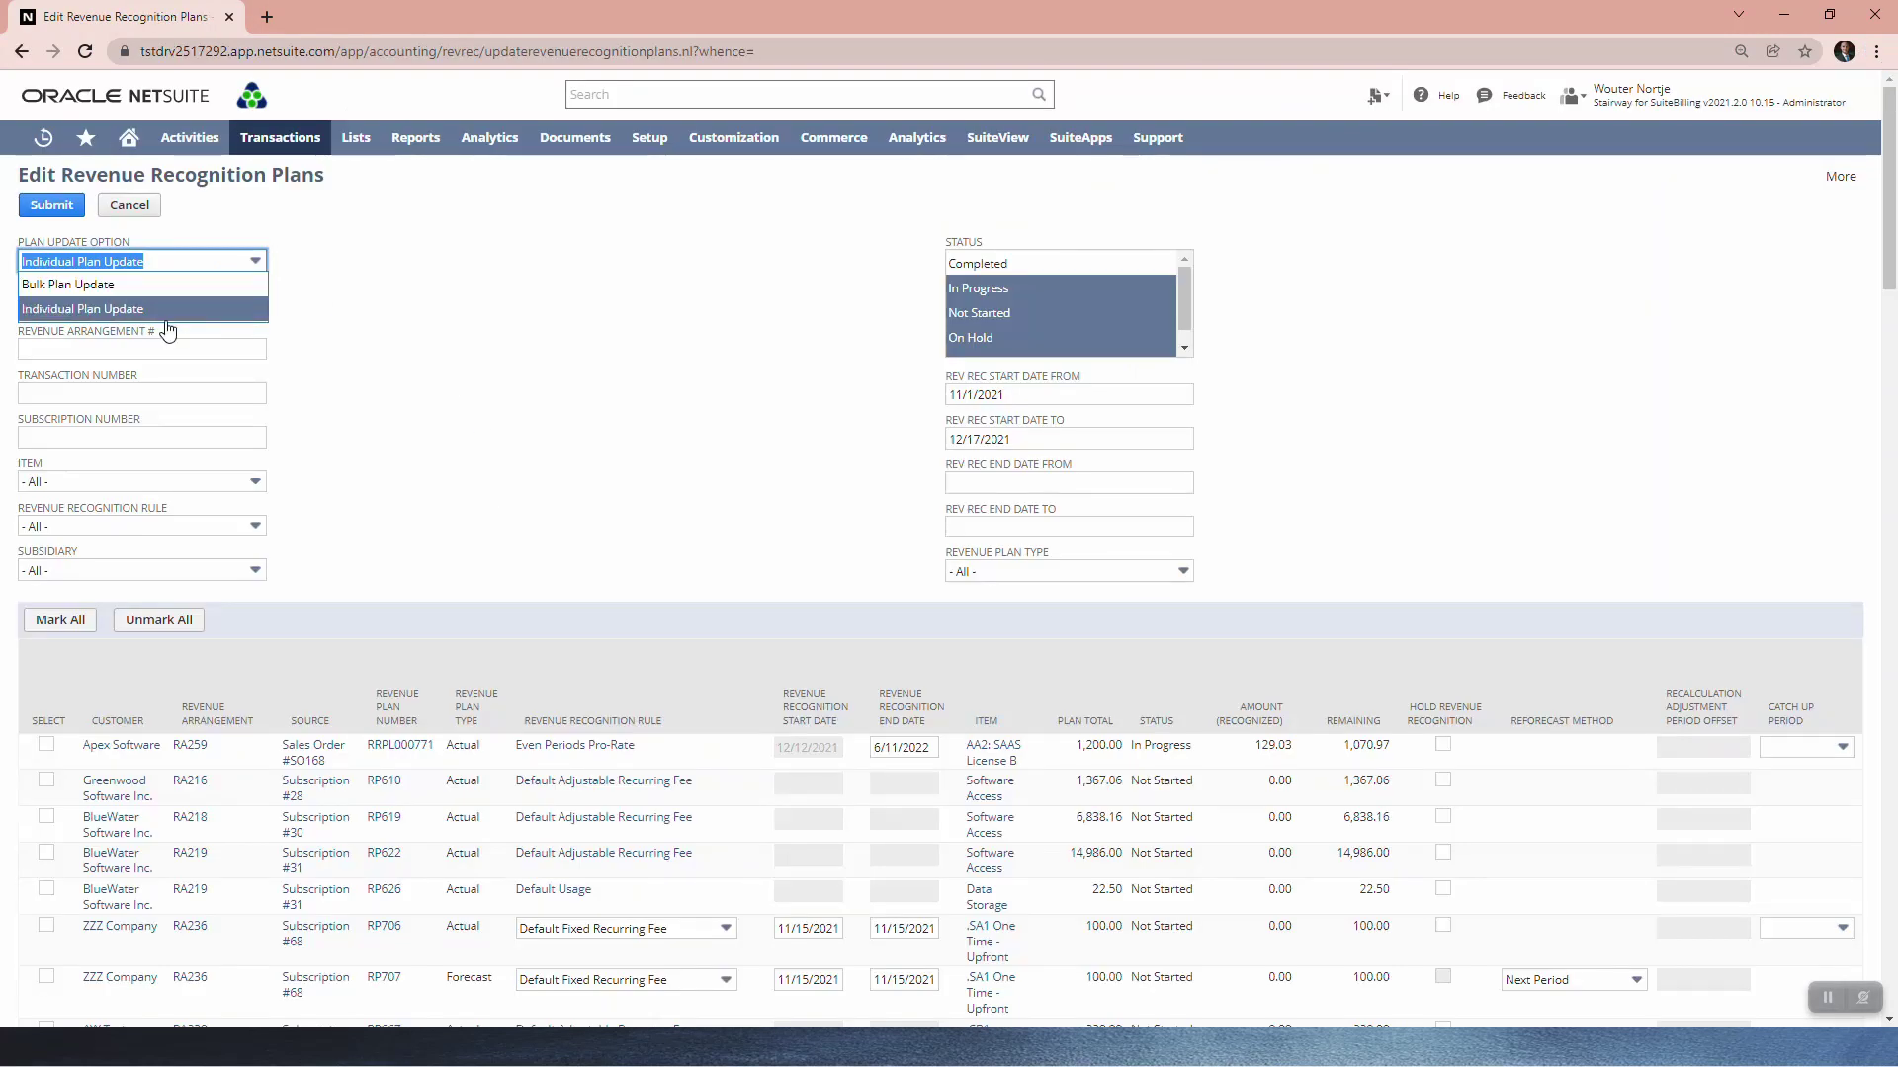
click(148, 297)
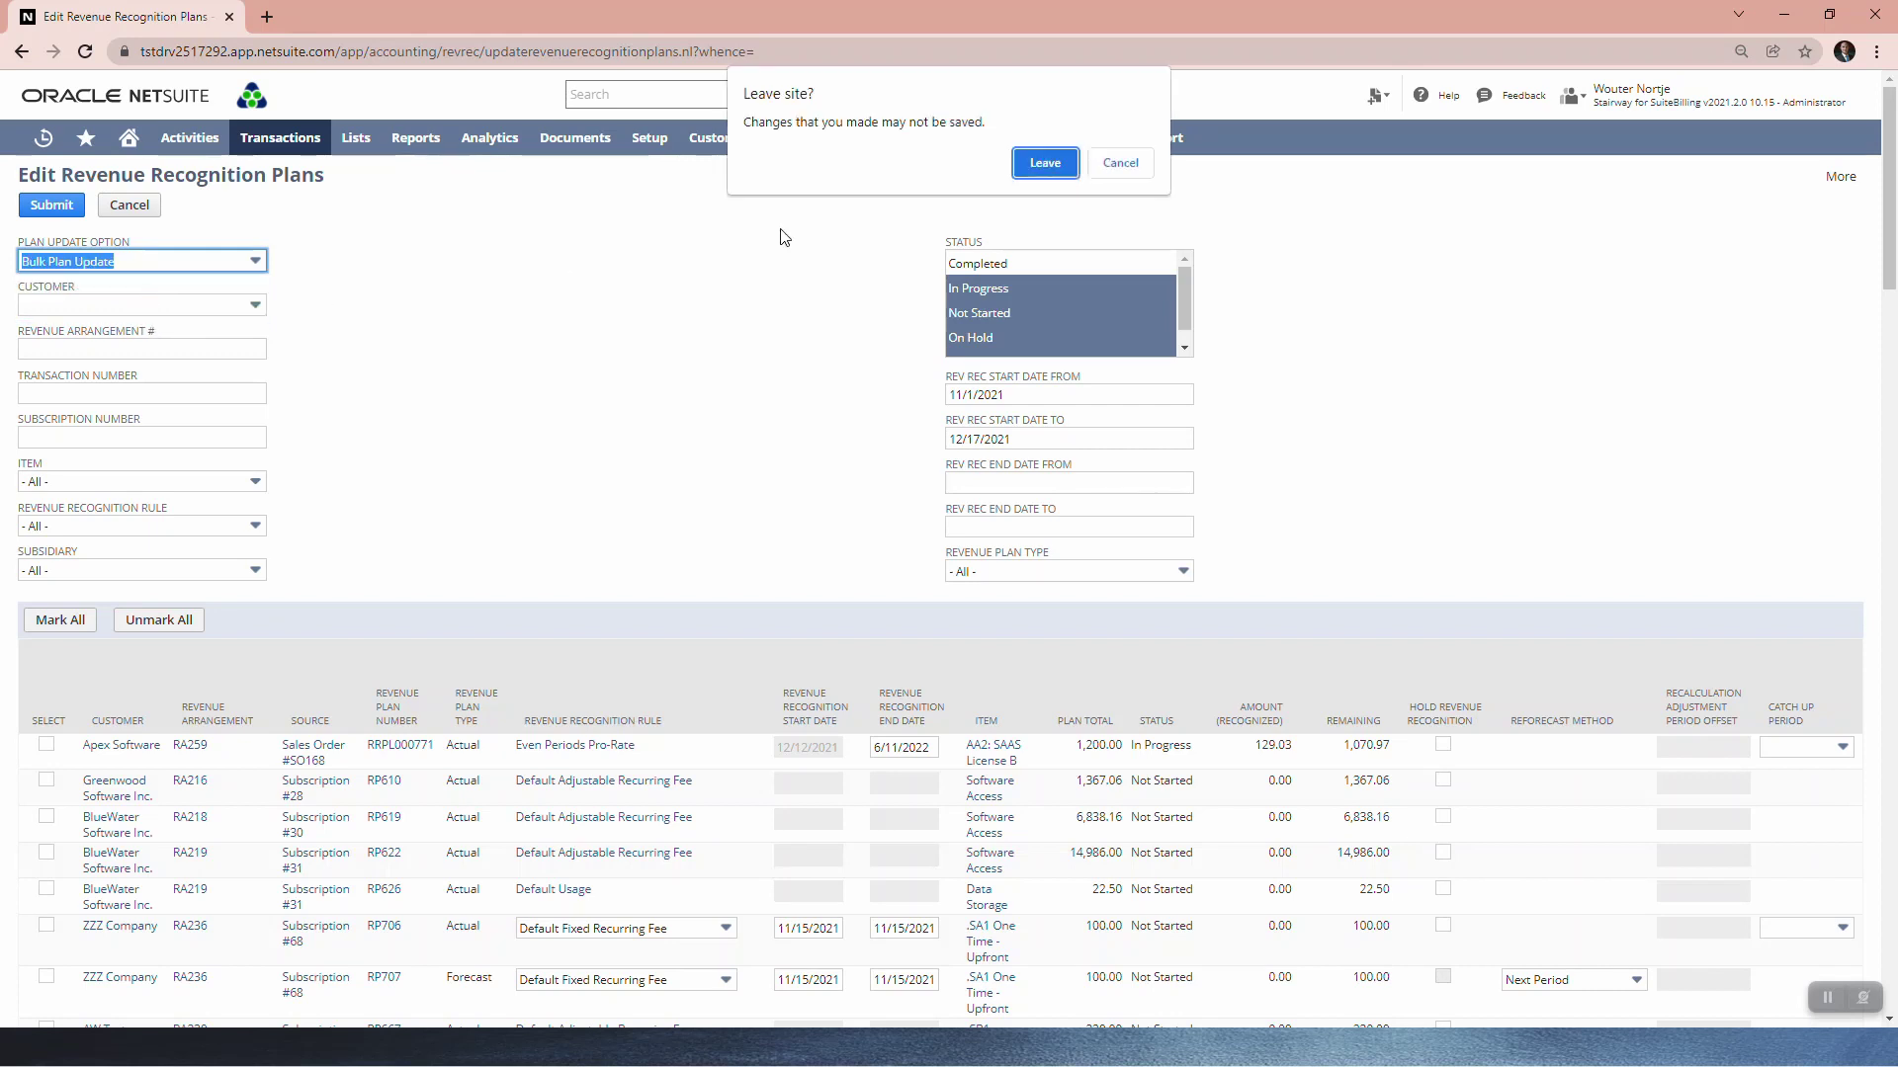
click(1112, 169)
click(210, 272)
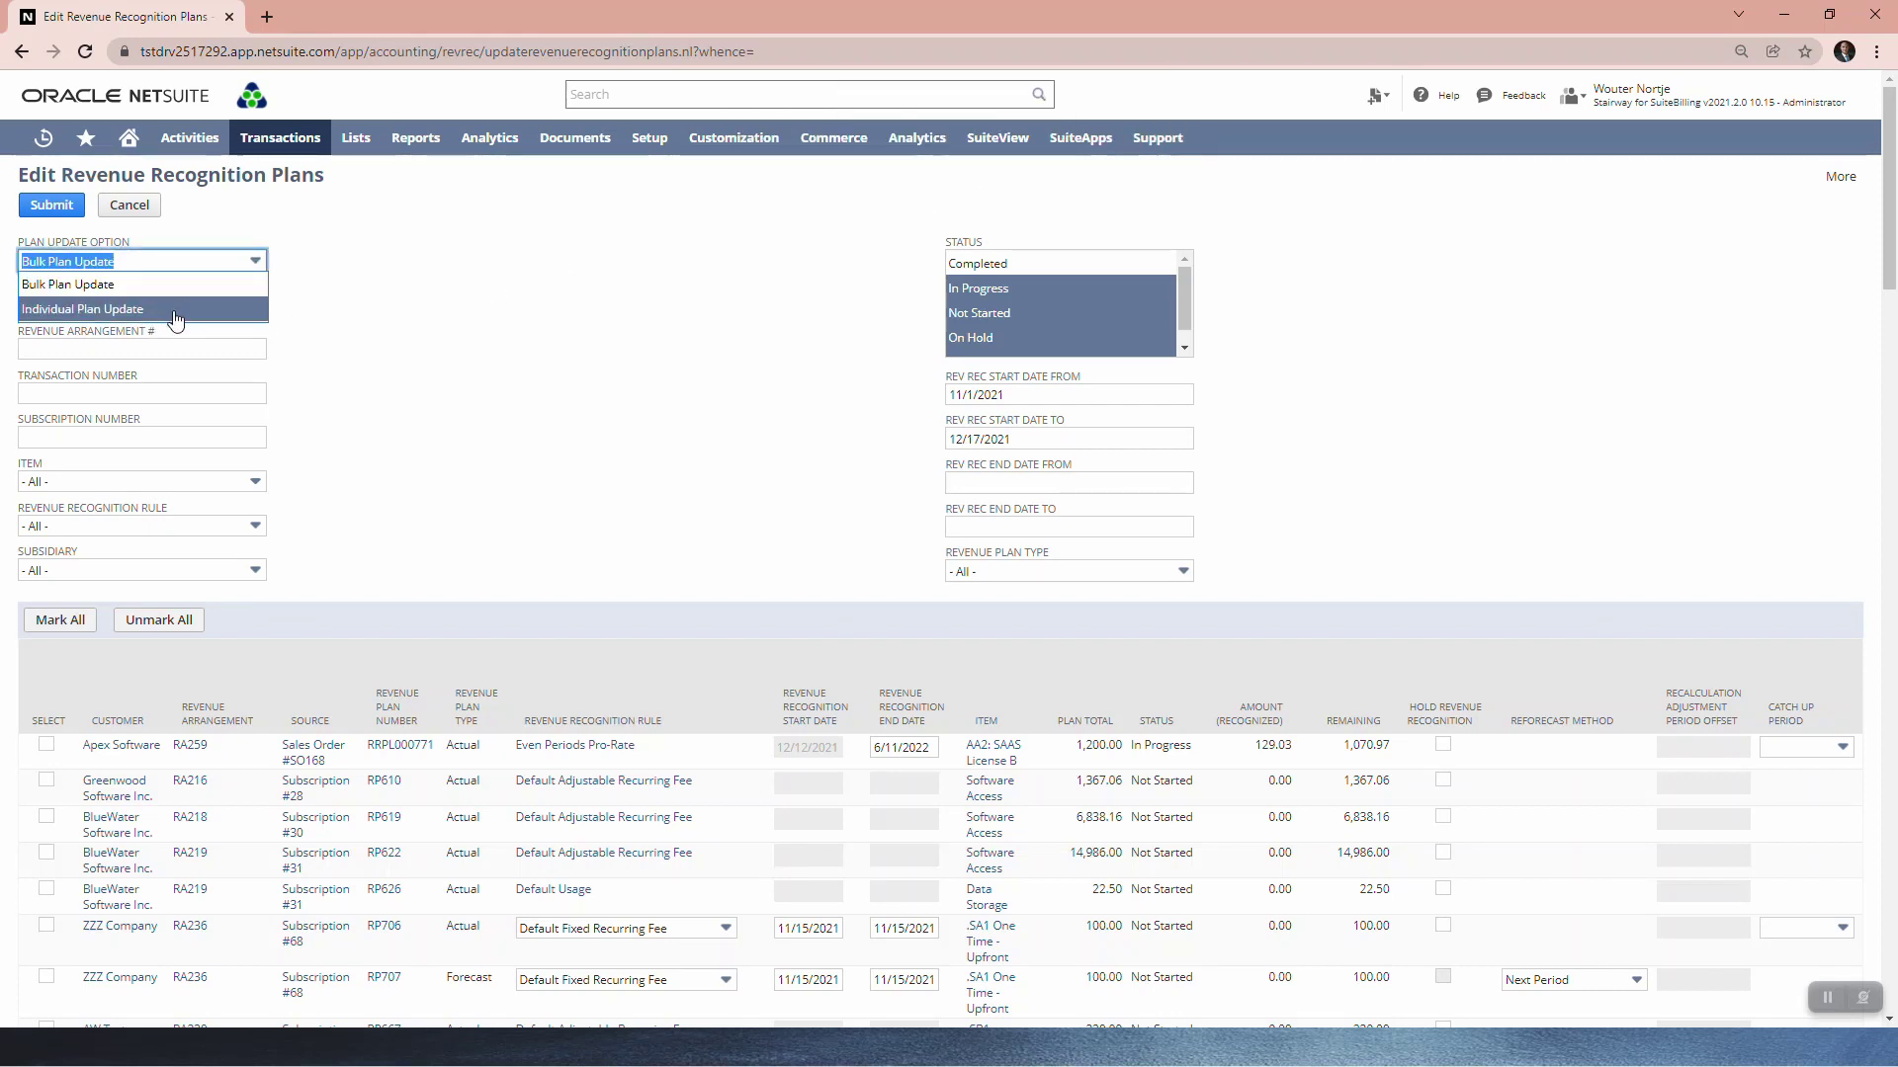
click(173, 309)
click(1119, 196)
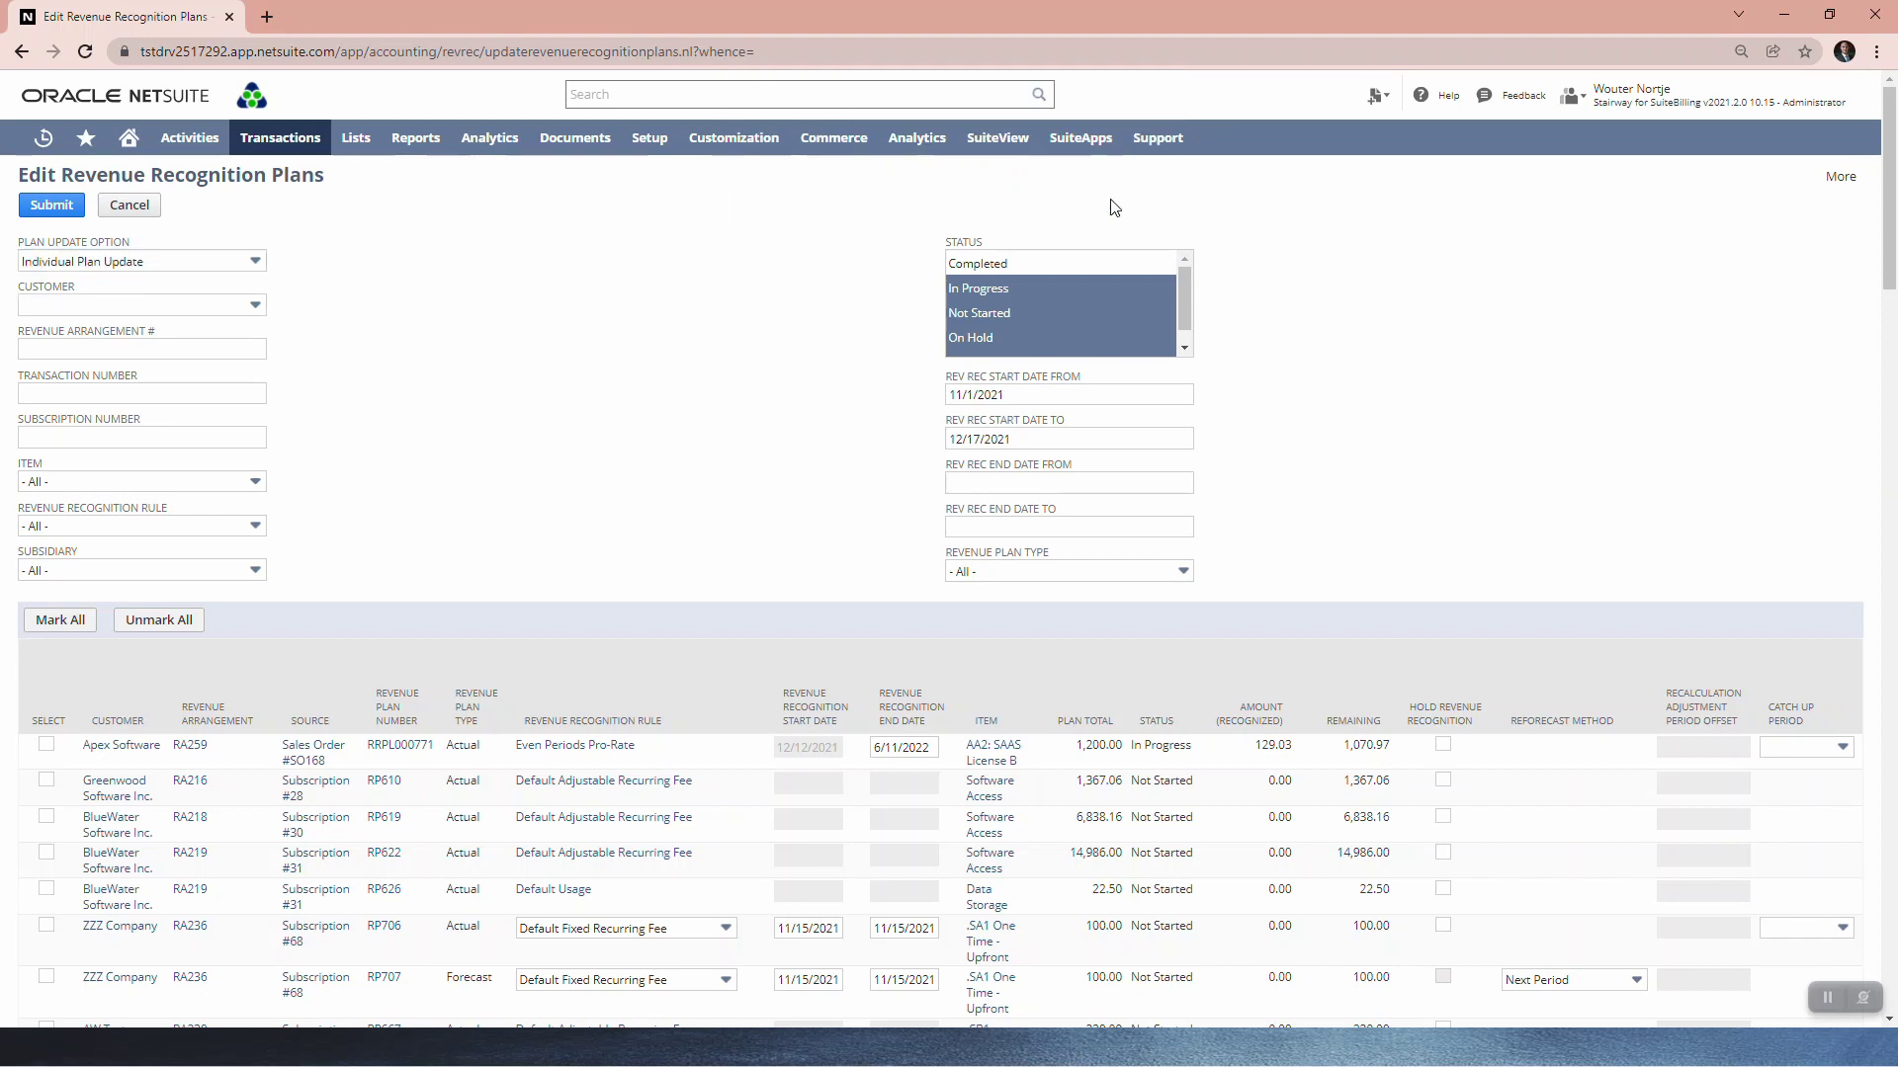
Step: Read the SuiteAnswers article's list of available filters and the steps for selecting and submitting plans
key(alt+Tab)
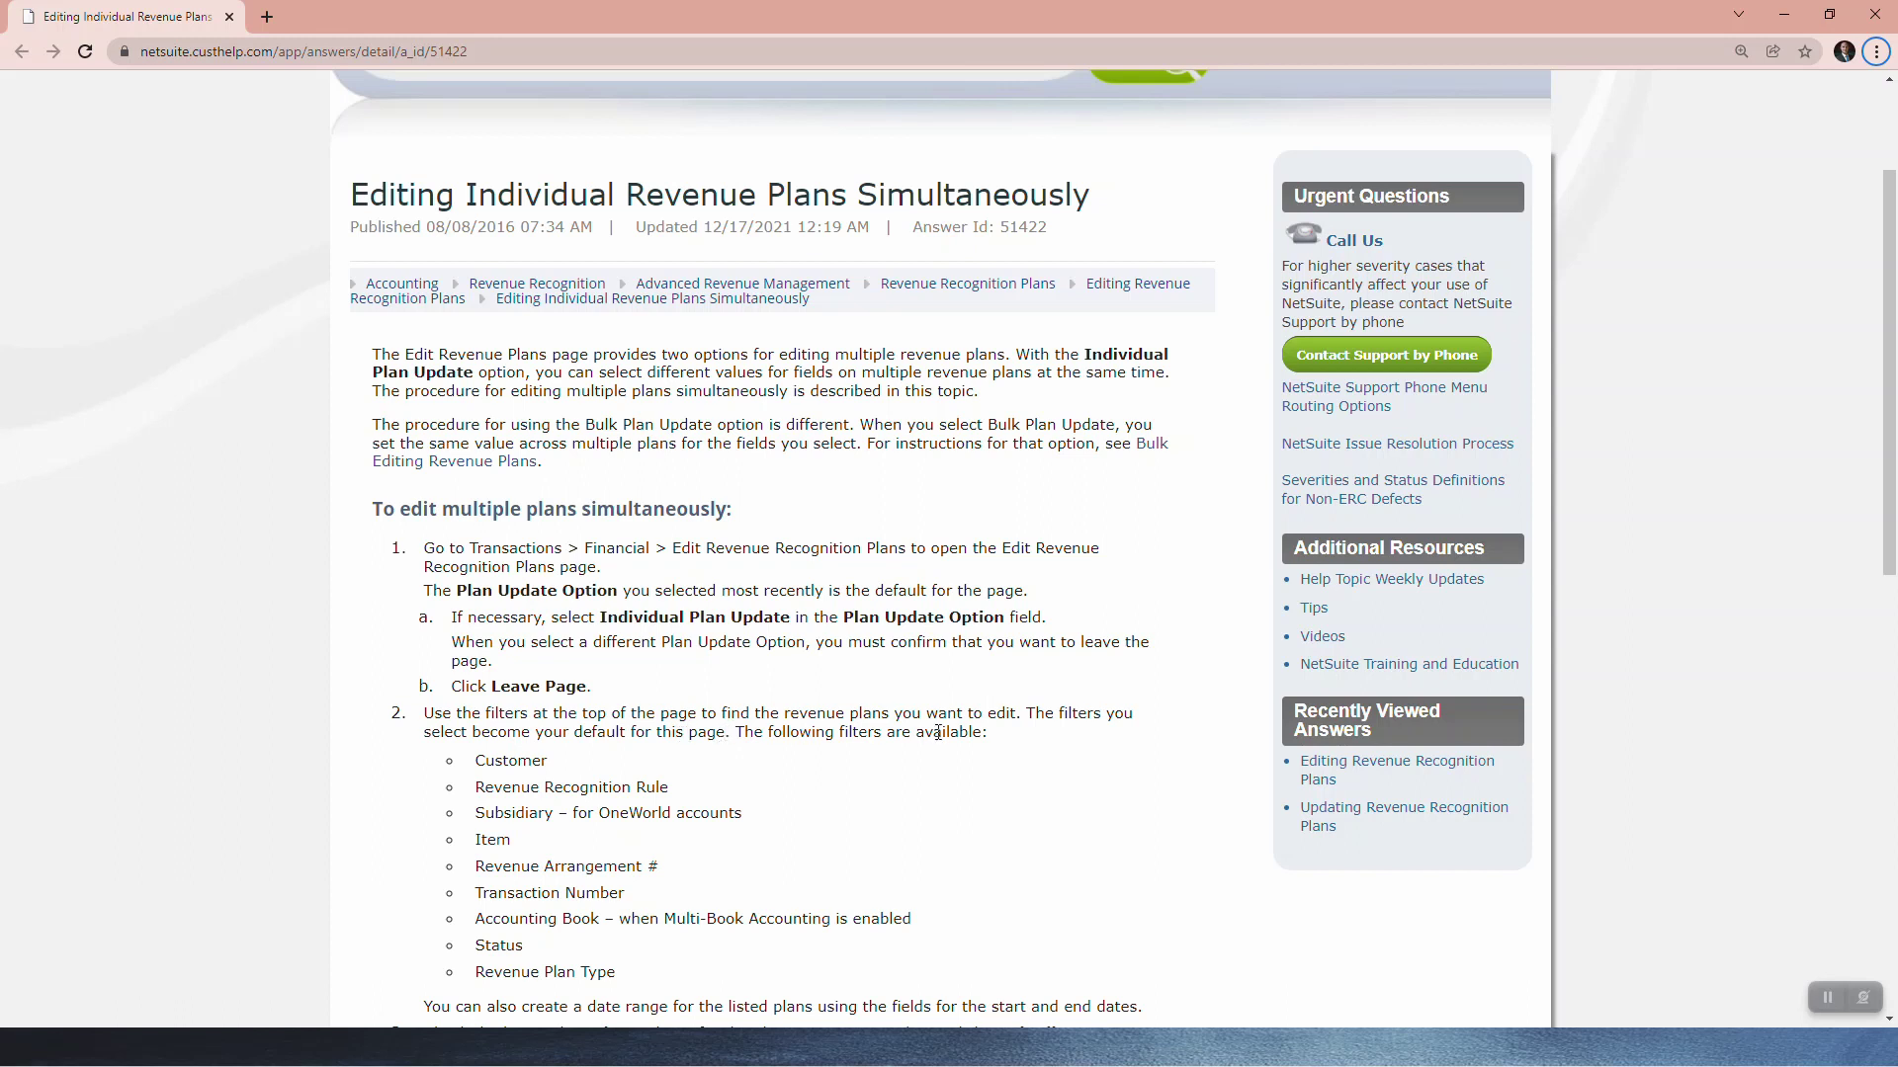
scroll(937, 732, down, 3)
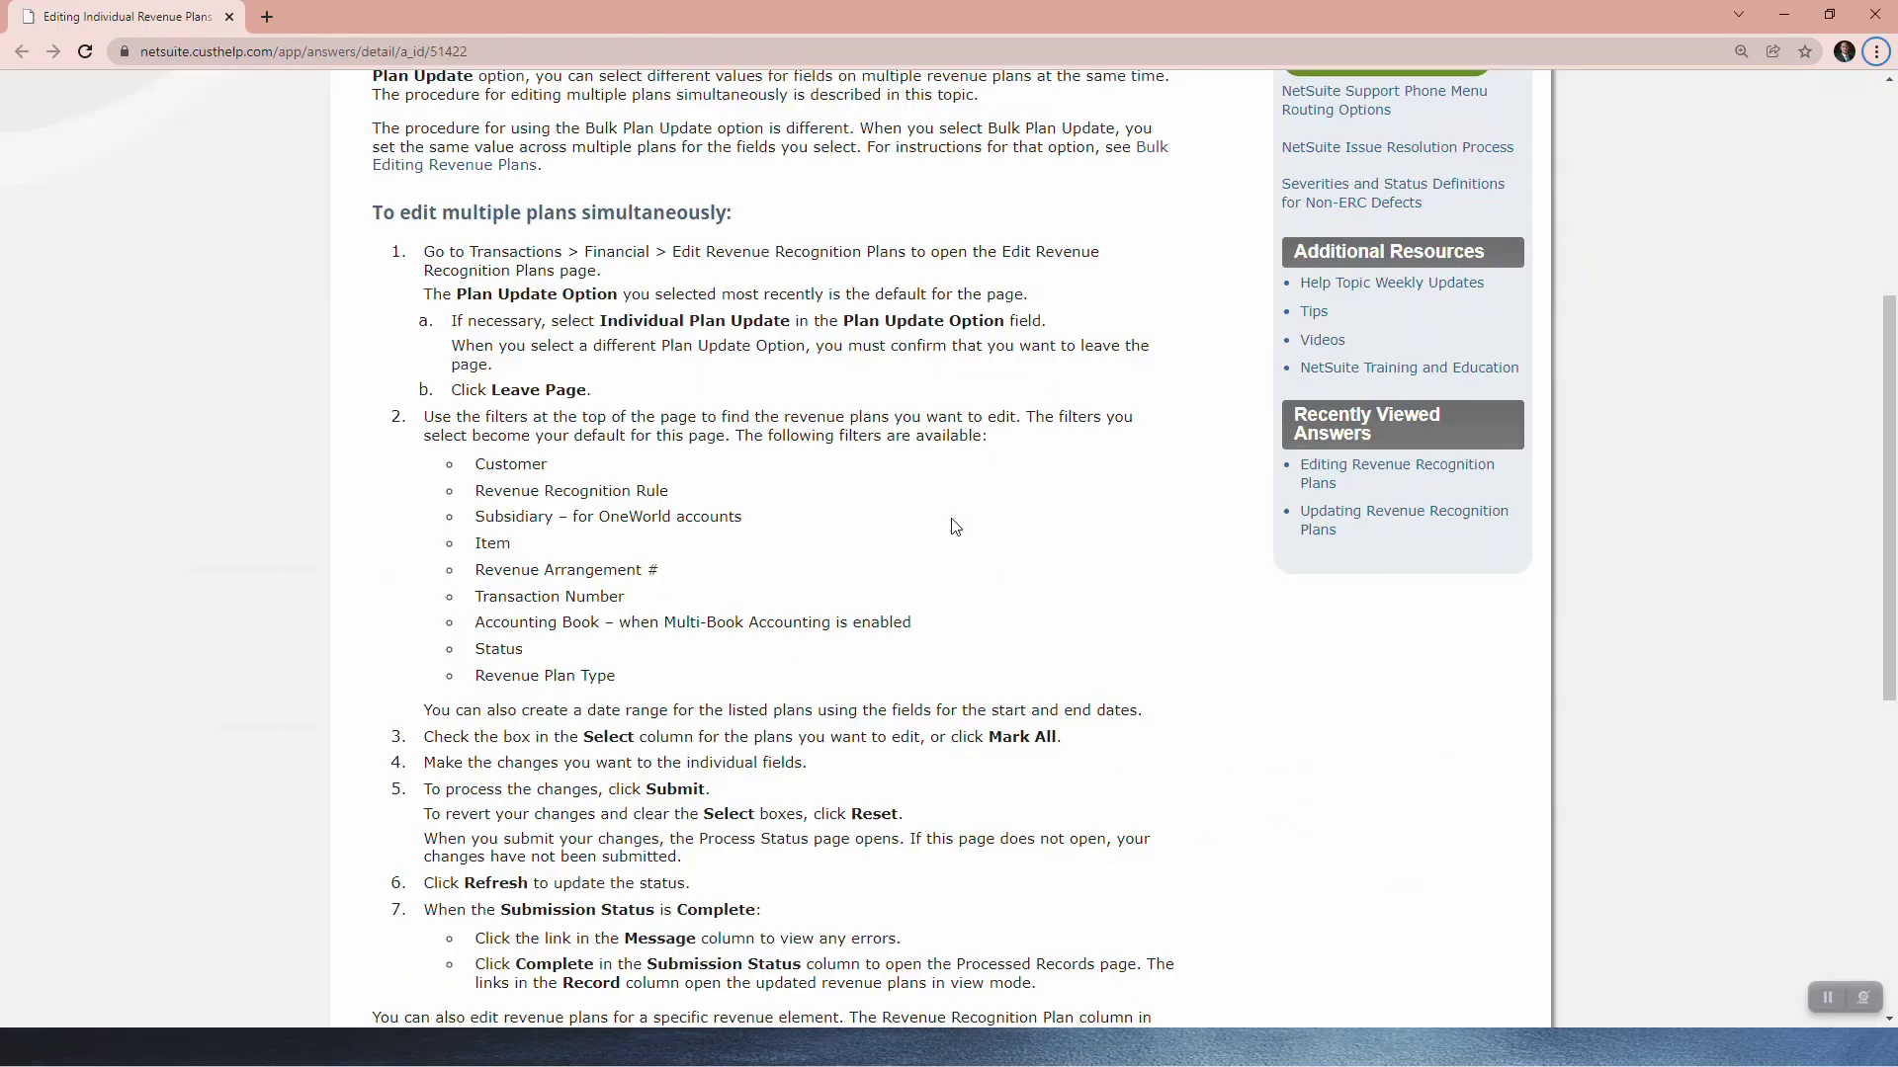
scroll(407, 776, up, 1)
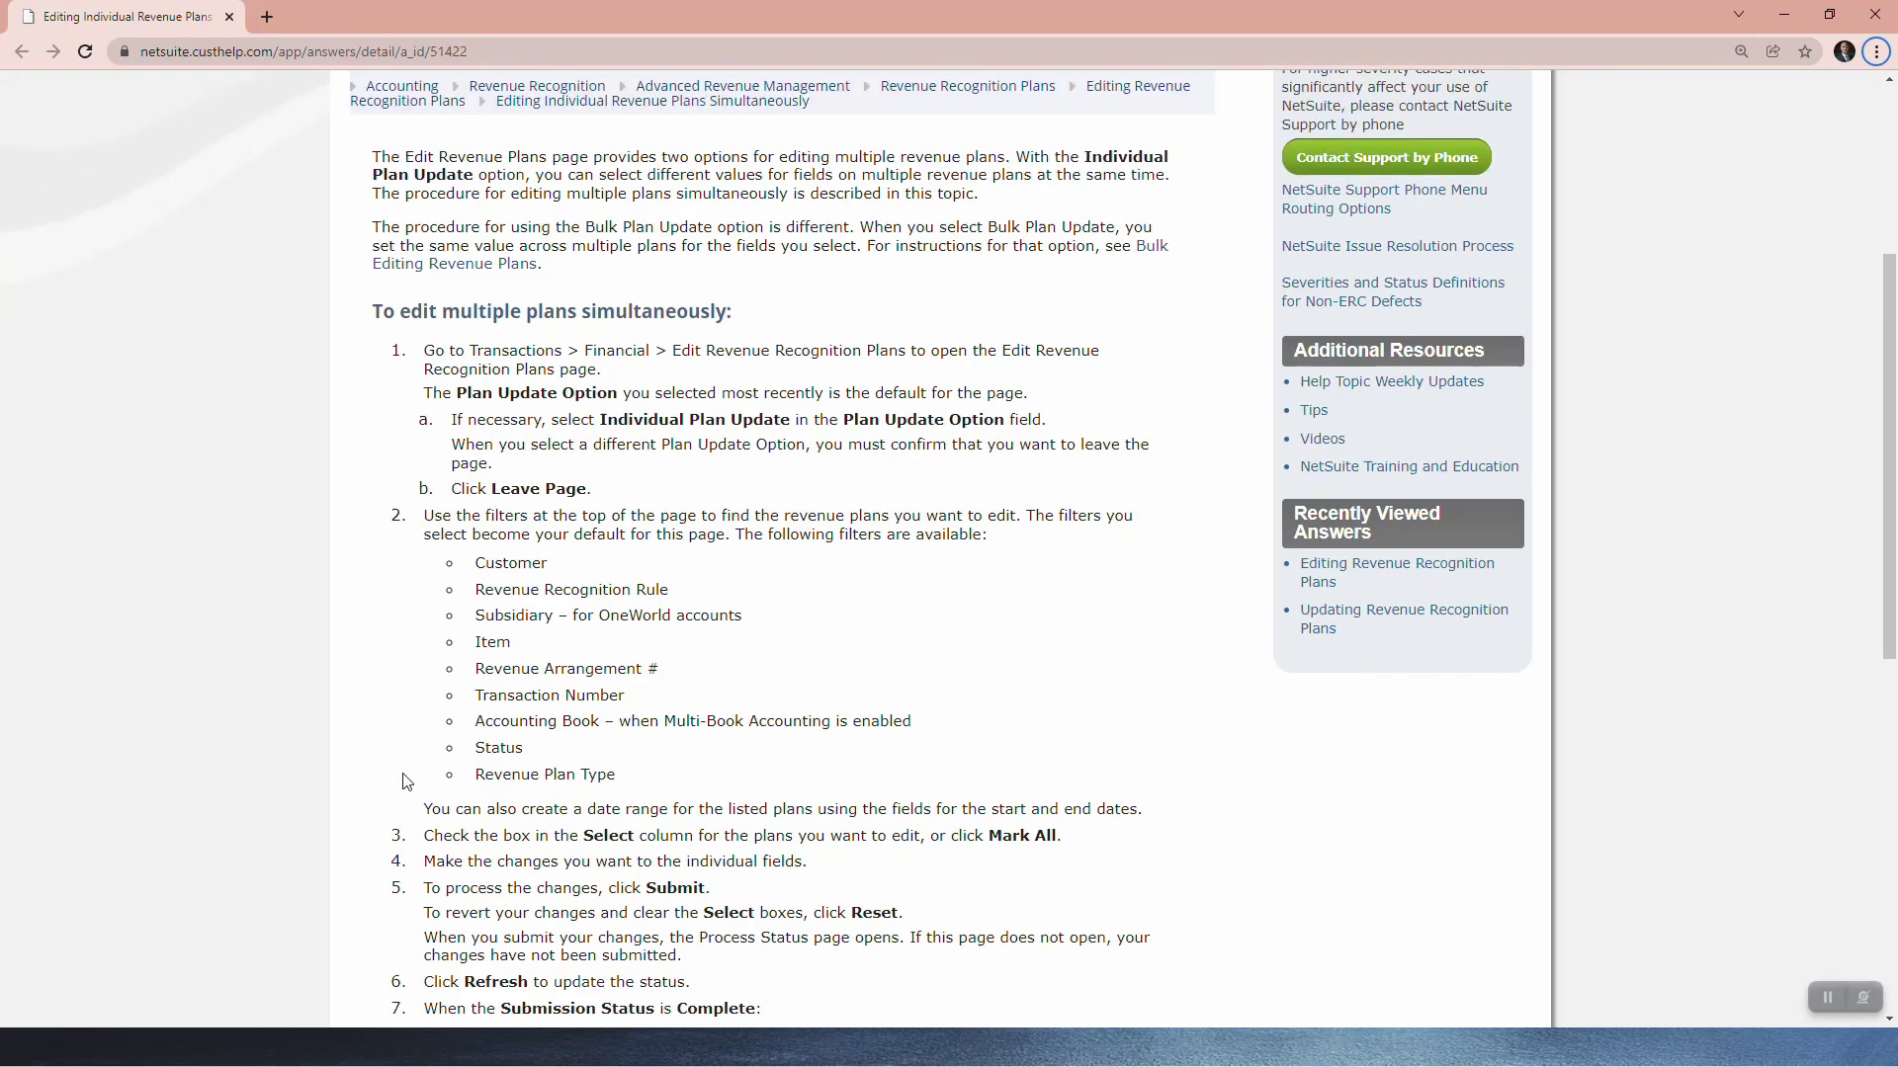
scroll(406, 774, down, 2)
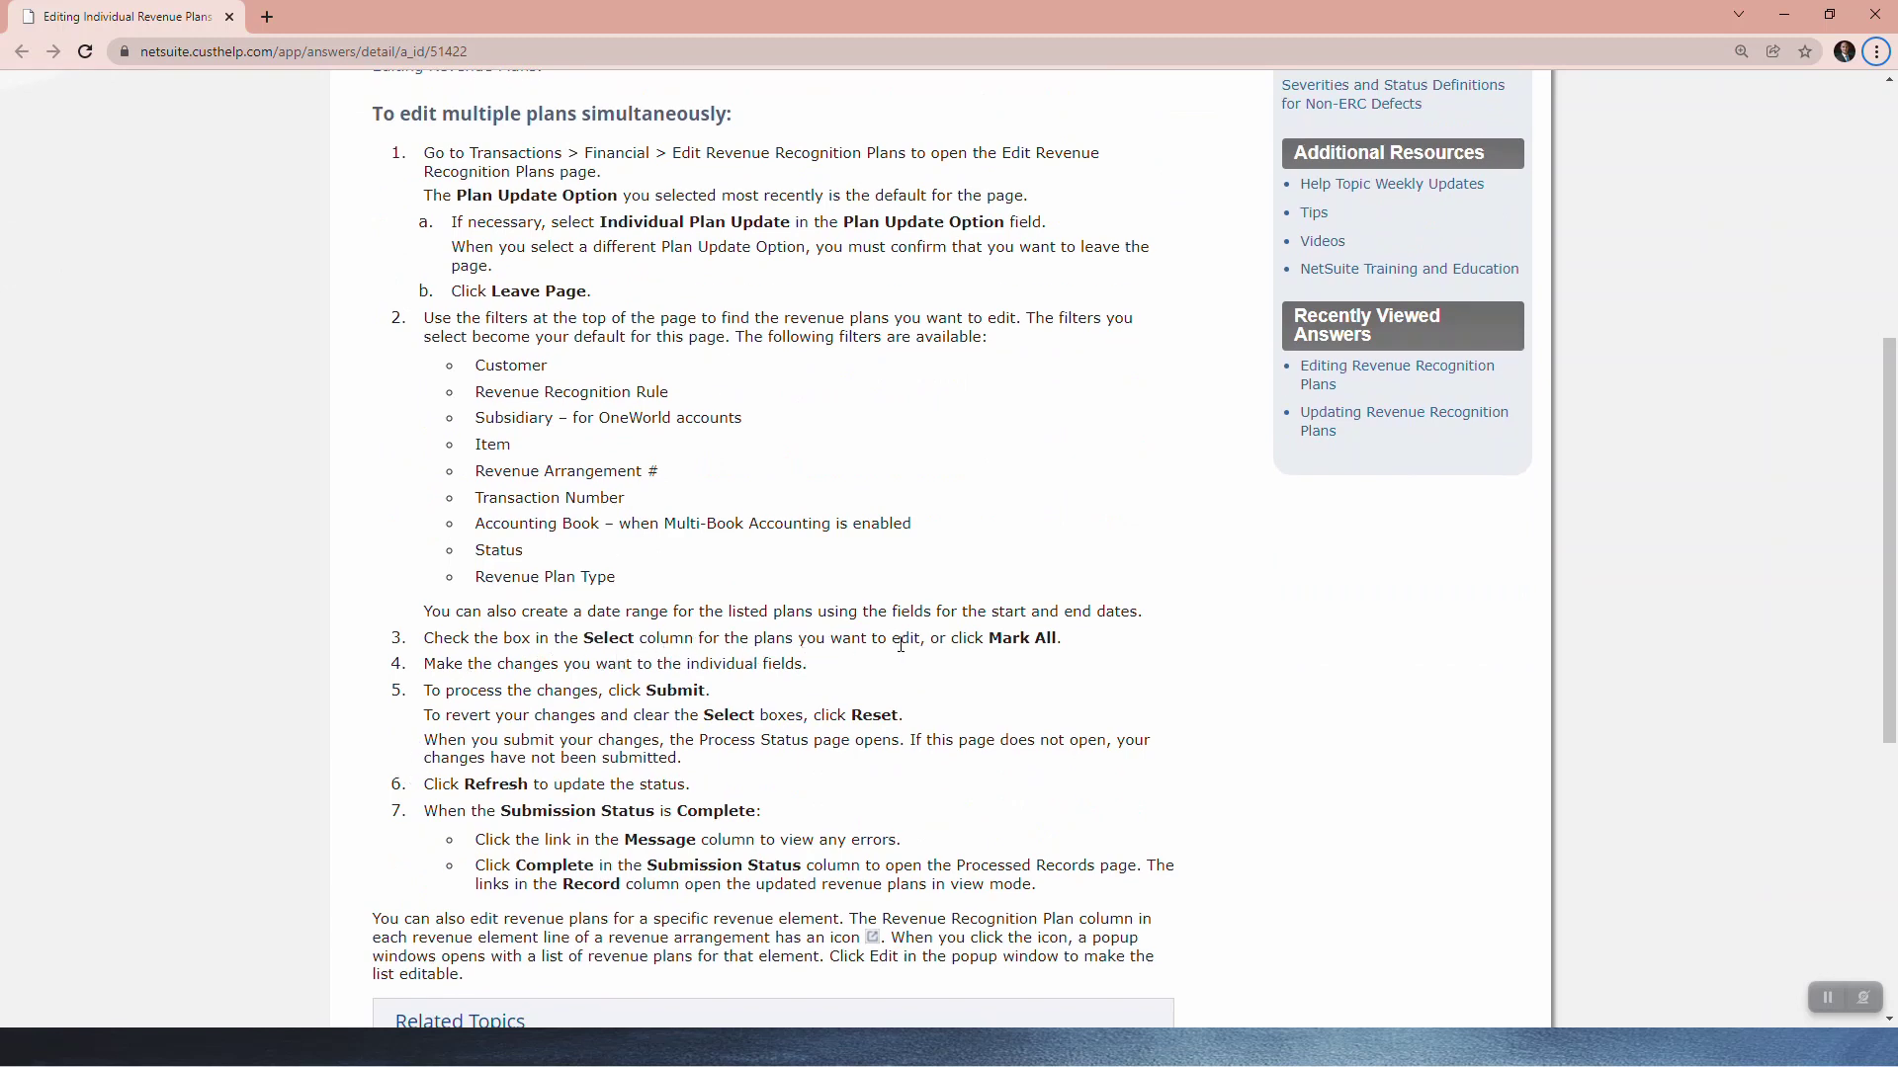
Step: Try selecting and deselecting the first three revenue plans in NetSuite, and marking and unmarking all of them
key(alt+Tab)
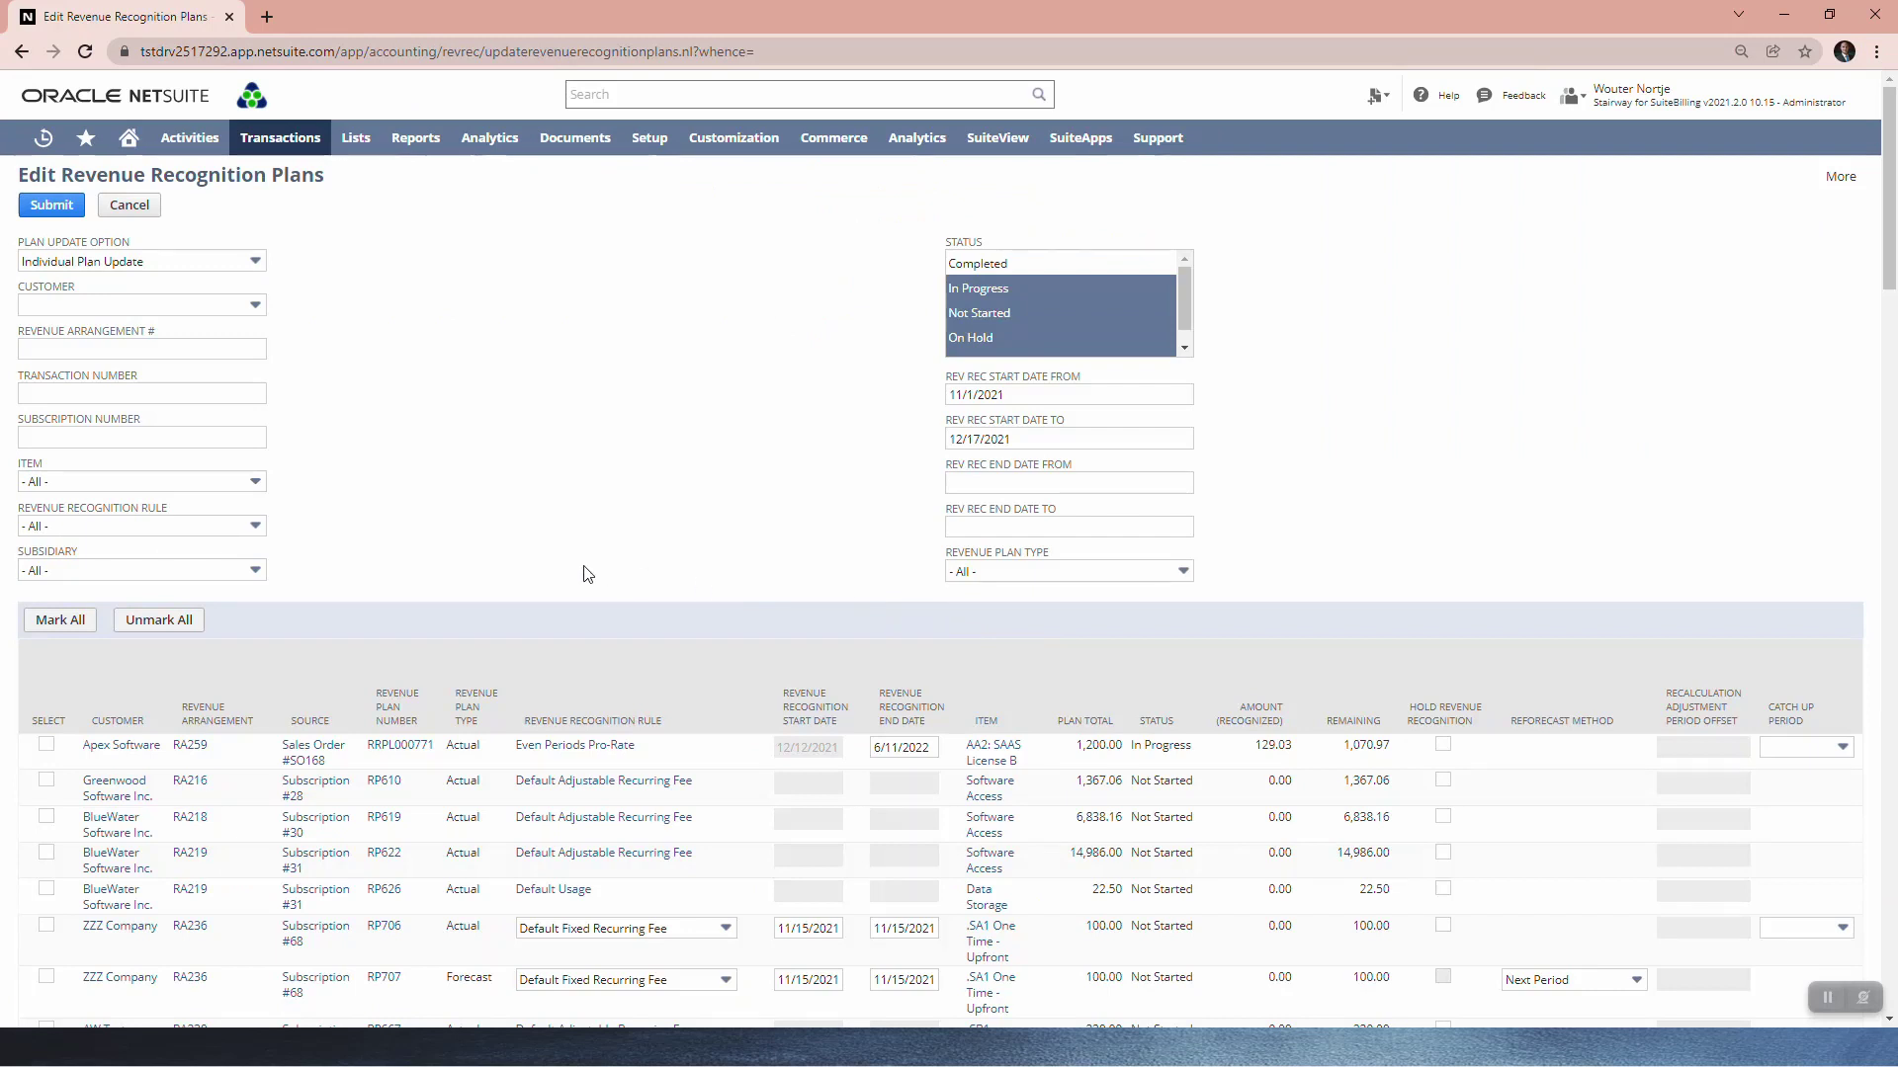
click(46, 745)
click(47, 781)
click(46, 816)
click(46, 781)
click(46, 745)
click(47, 816)
click(62, 621)
click(151, 621)
scroll(551, 622, down, 20)
scroll(591, 652, up, 20)
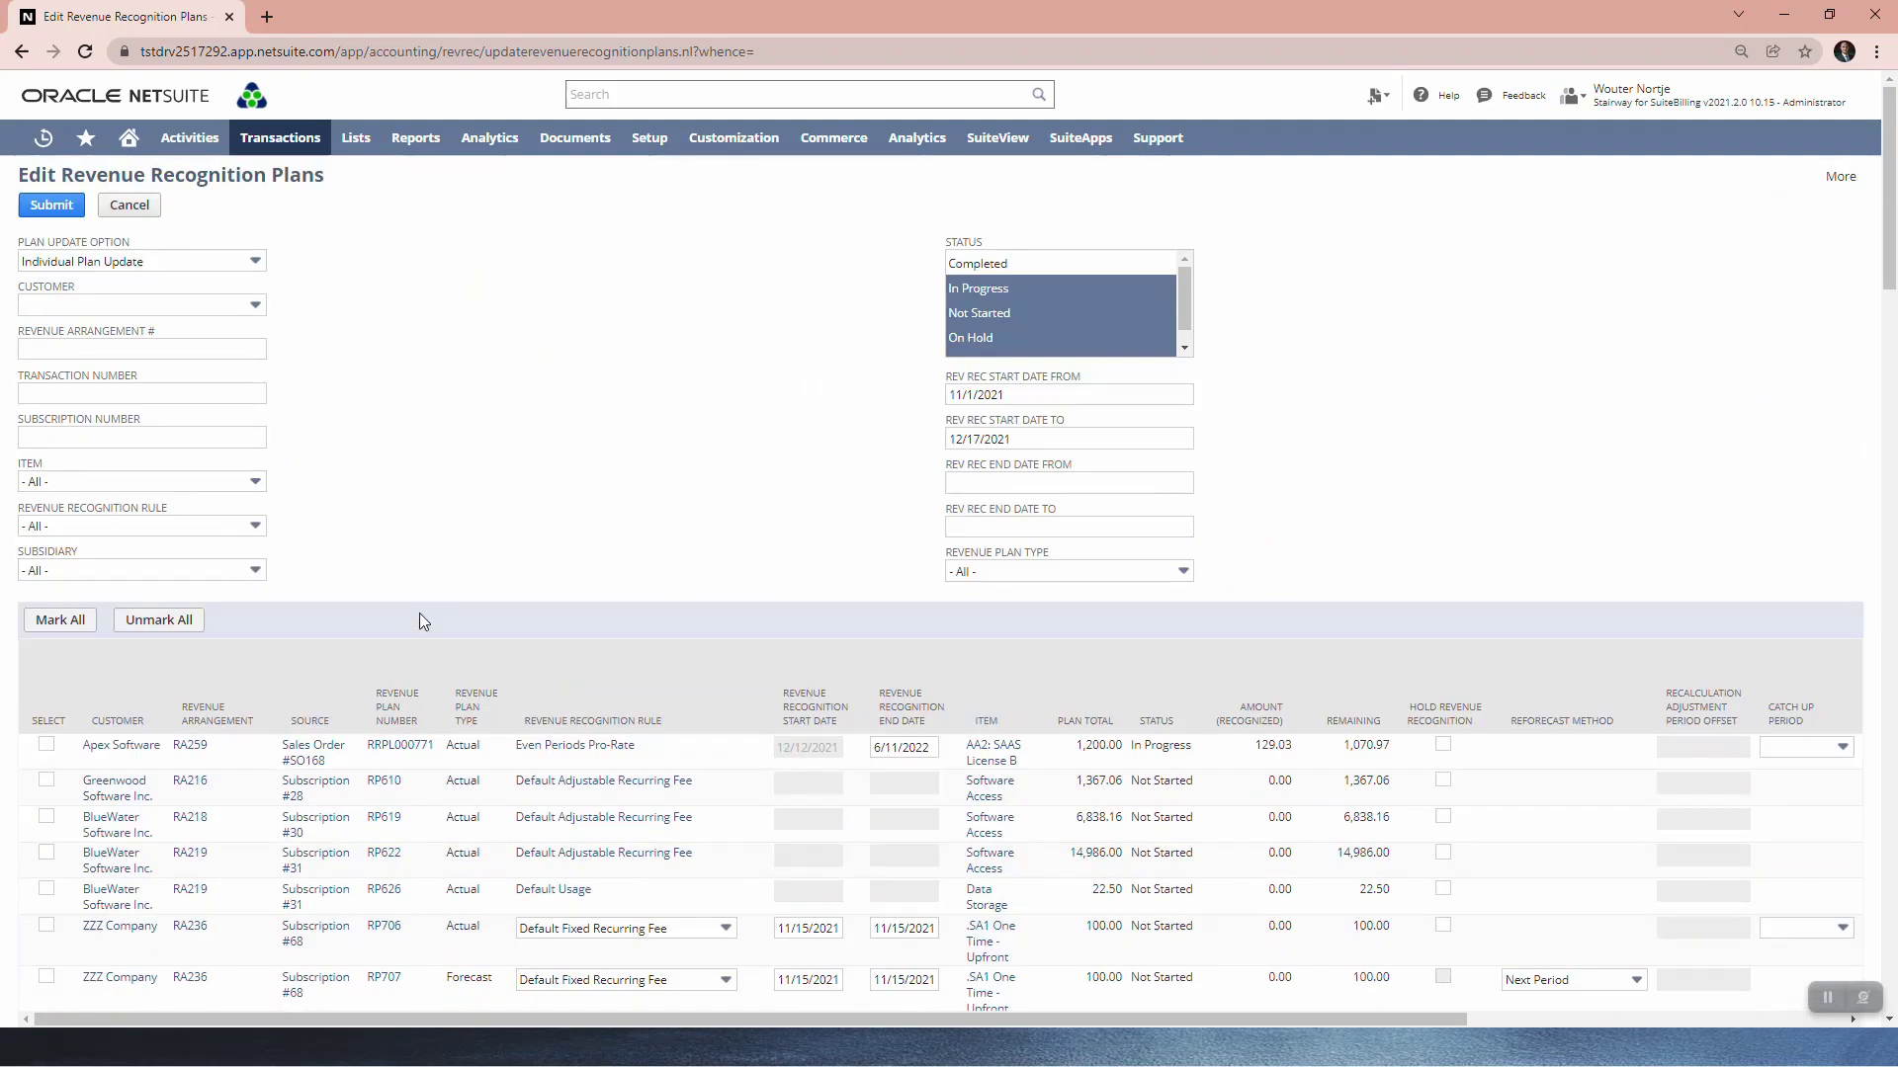
Step: Filter the revenue plans by the Canada subsidiary, look through them, and reset the subsidiary filter to All
click(255, 571)
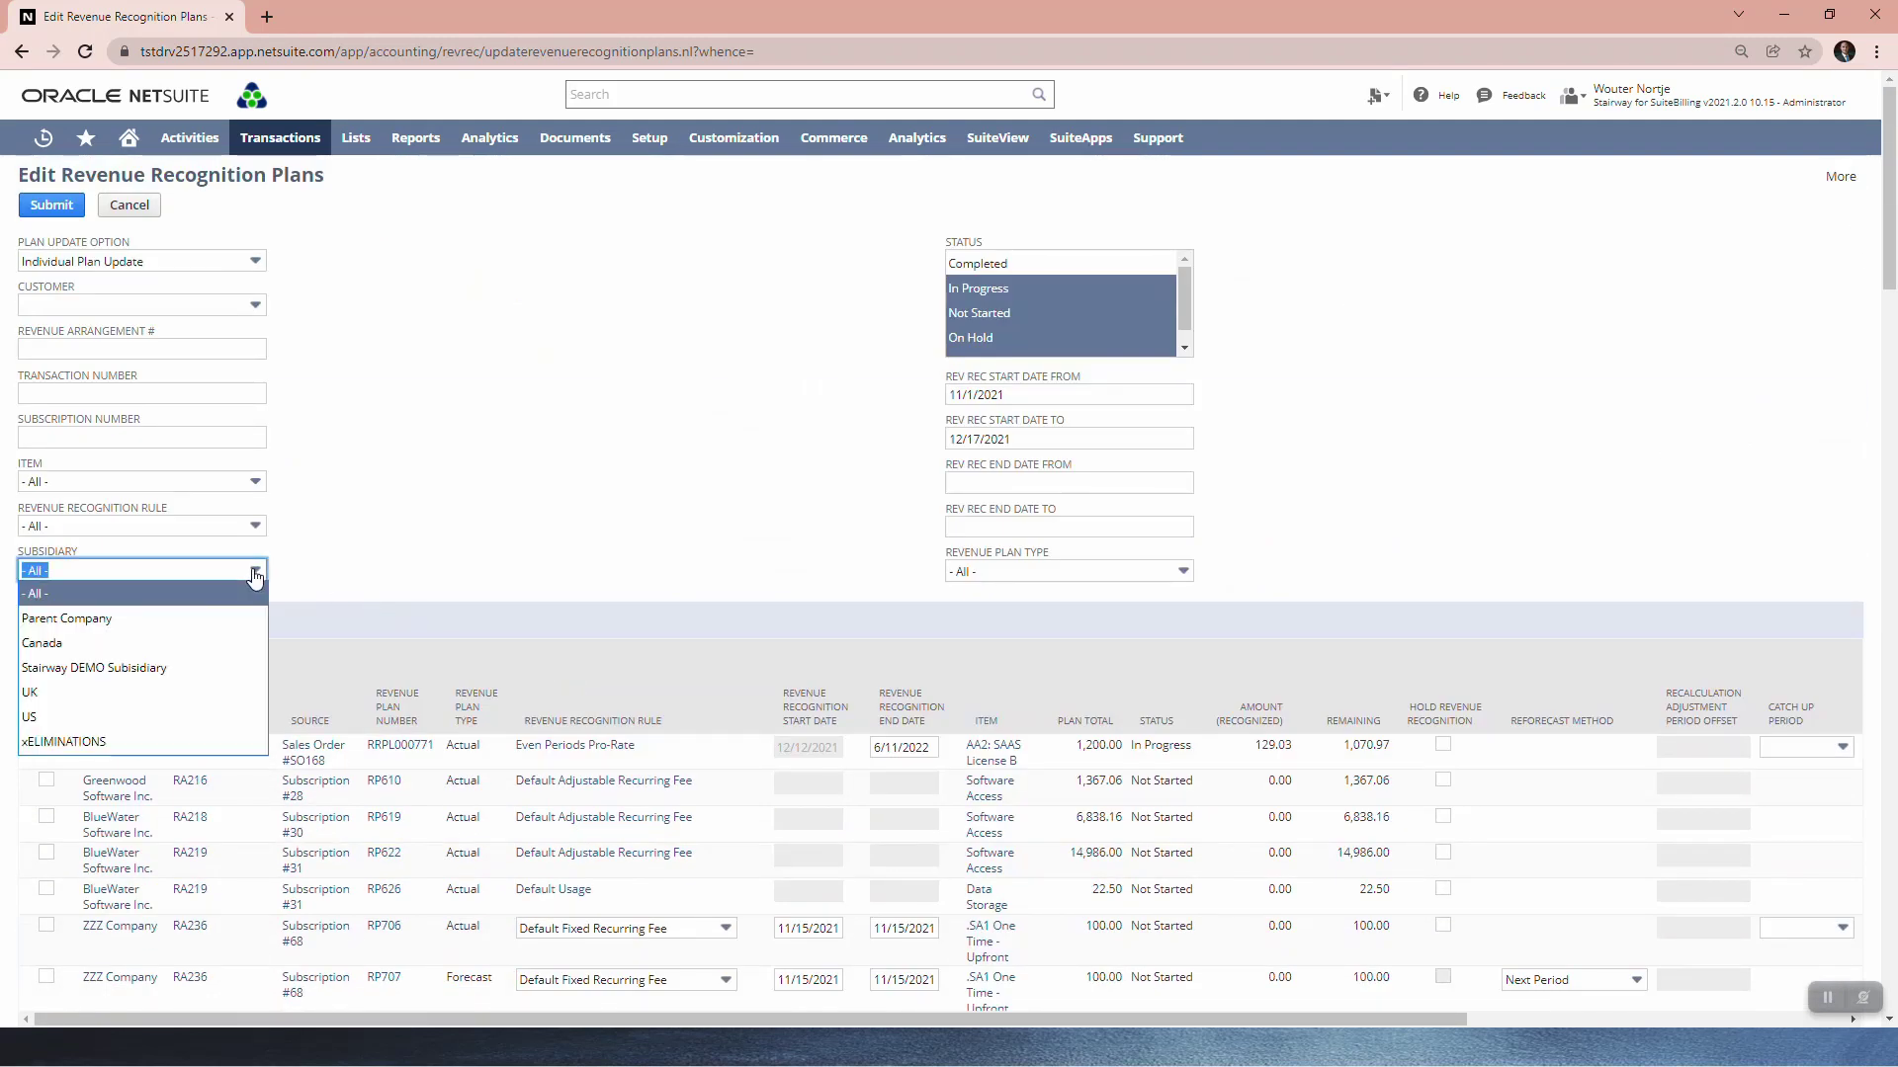
click(168, 643)
click(1035, 178)
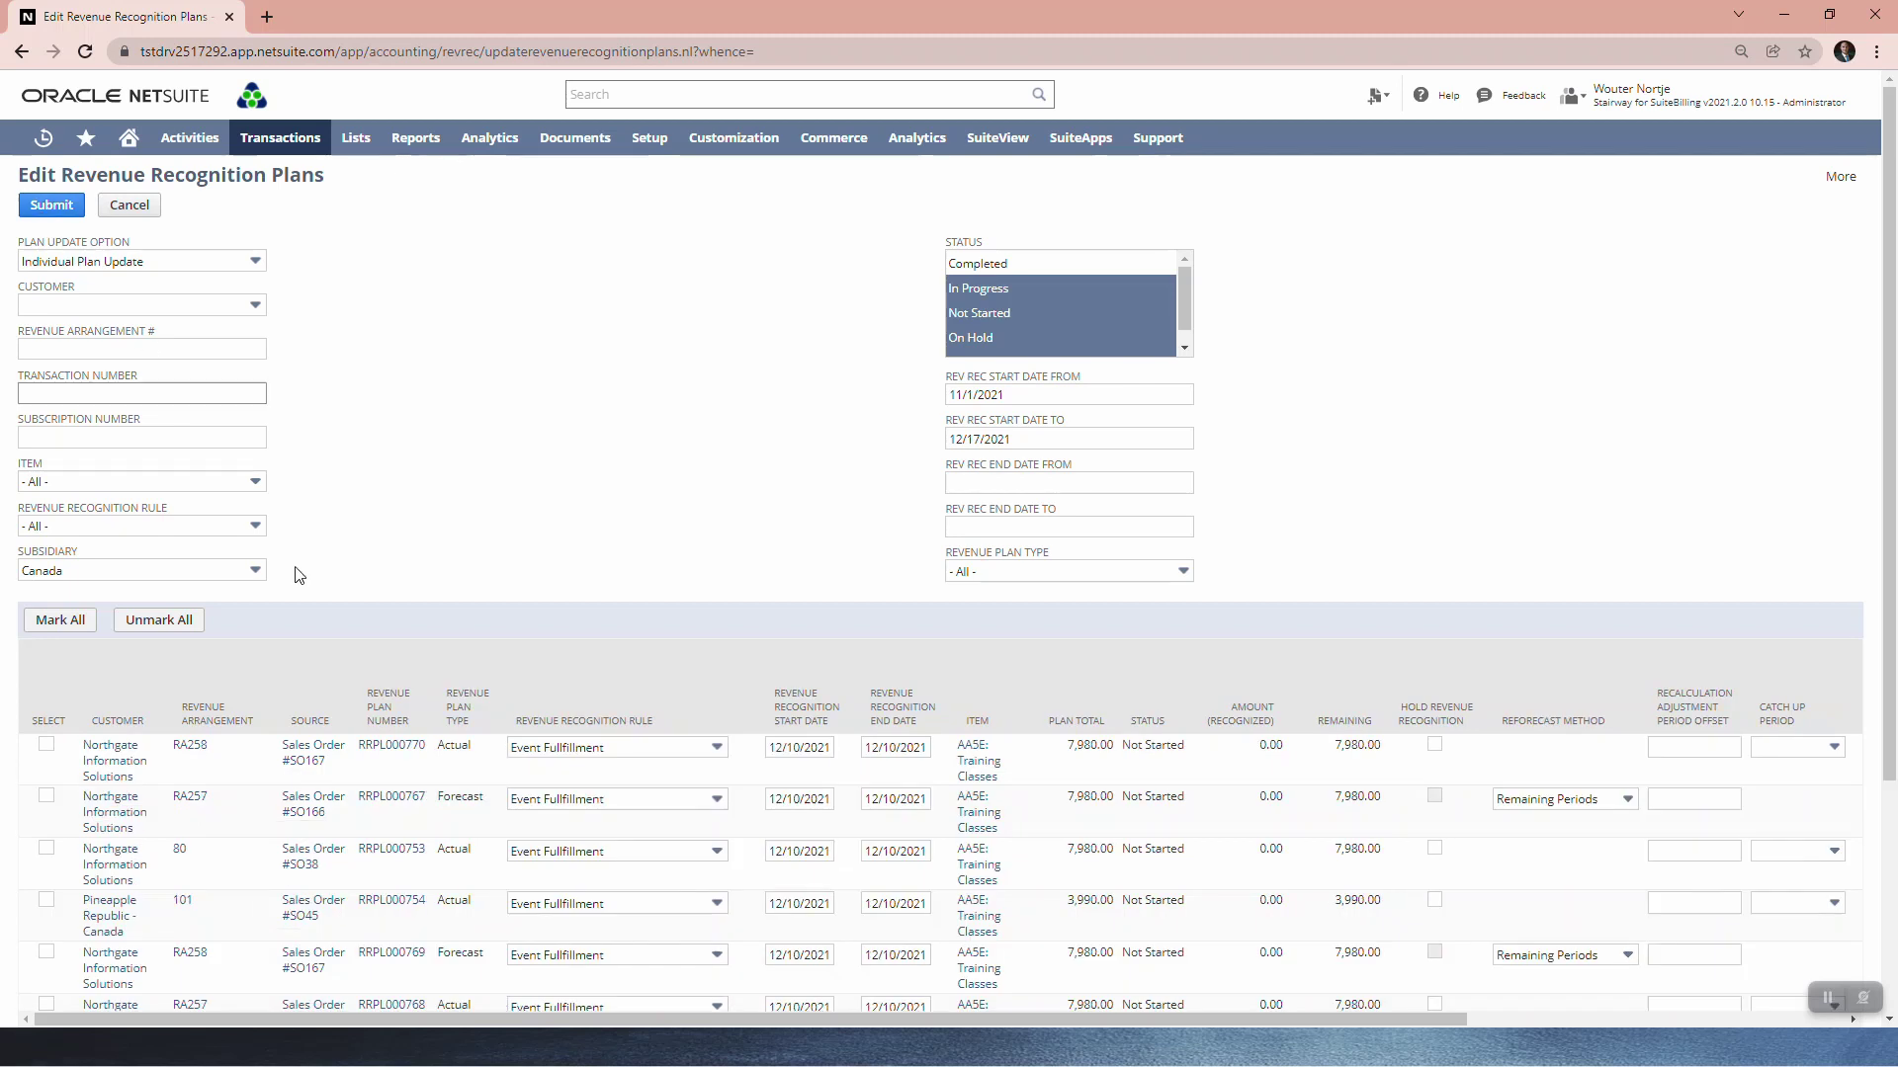
scroll(551, 913, down, 3)
scroll(567, 599, up, 3)
scroll(568, 599, down, 3)
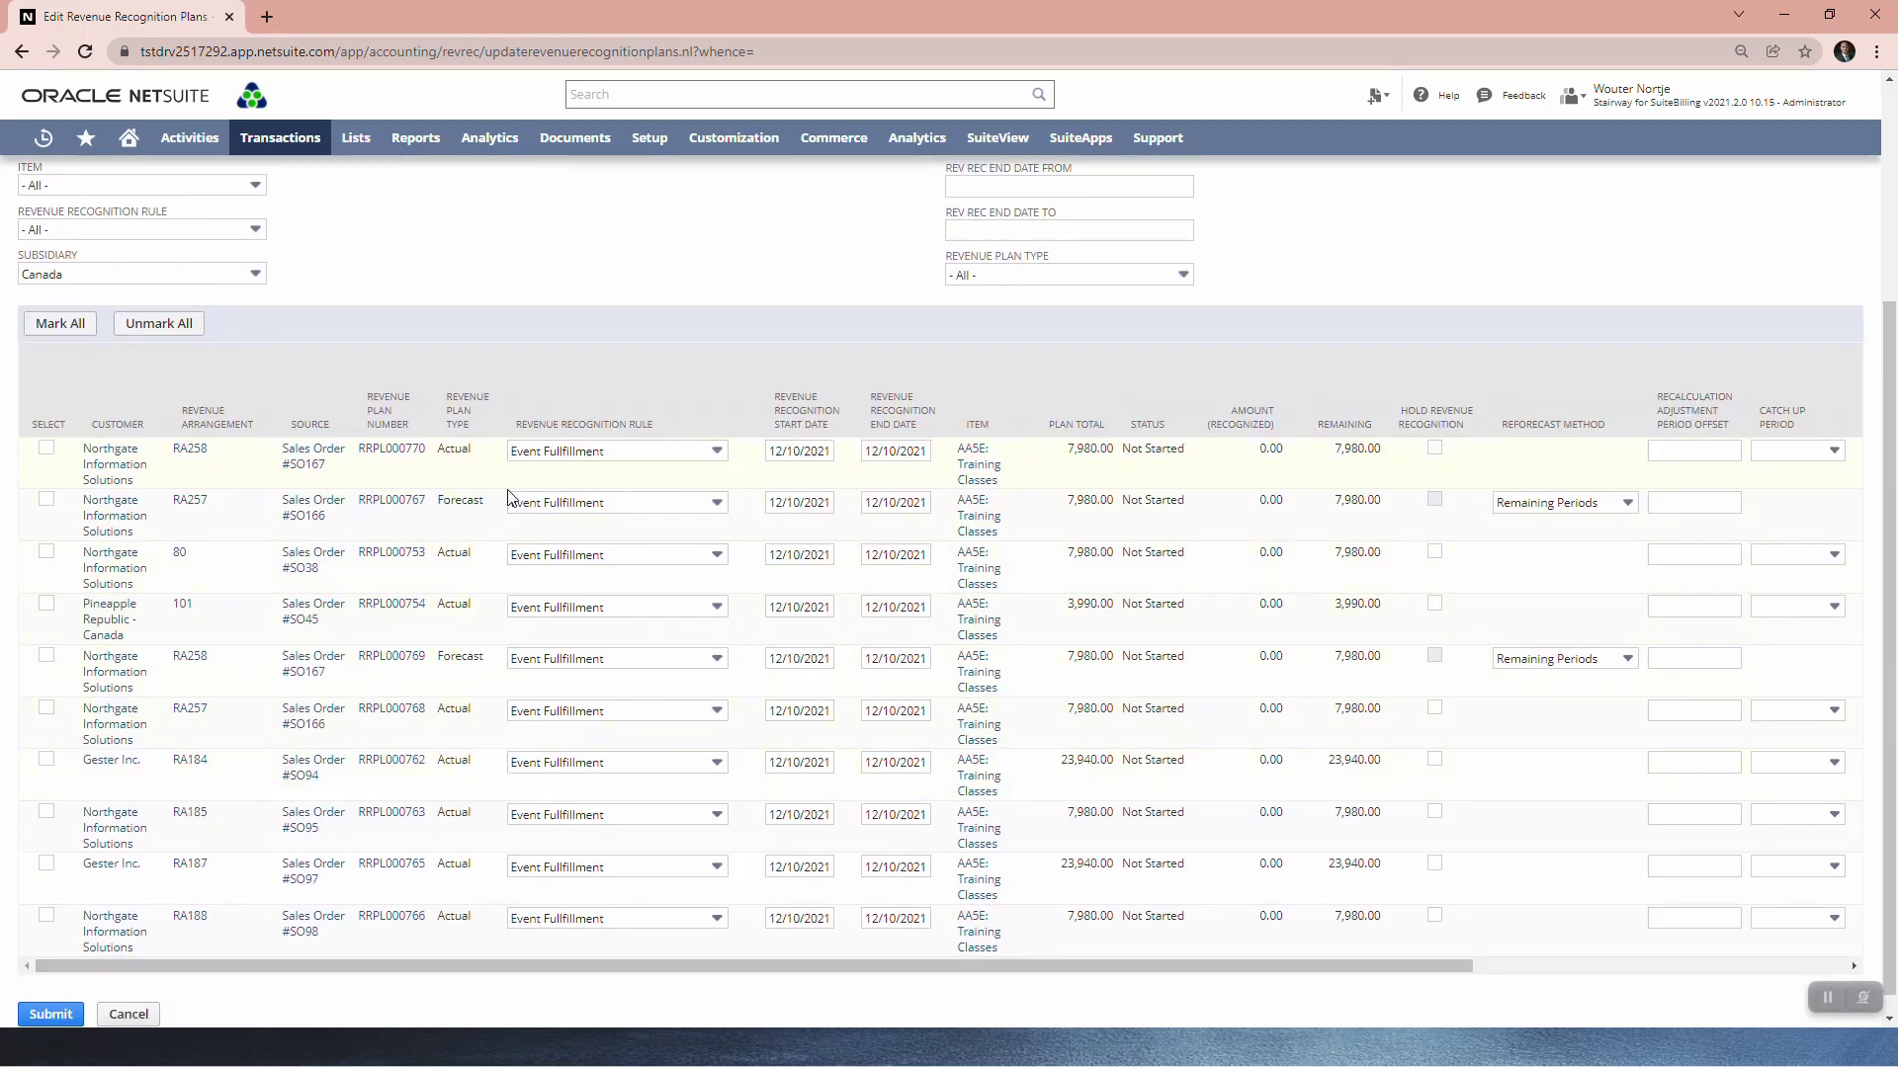
click(140, 283)
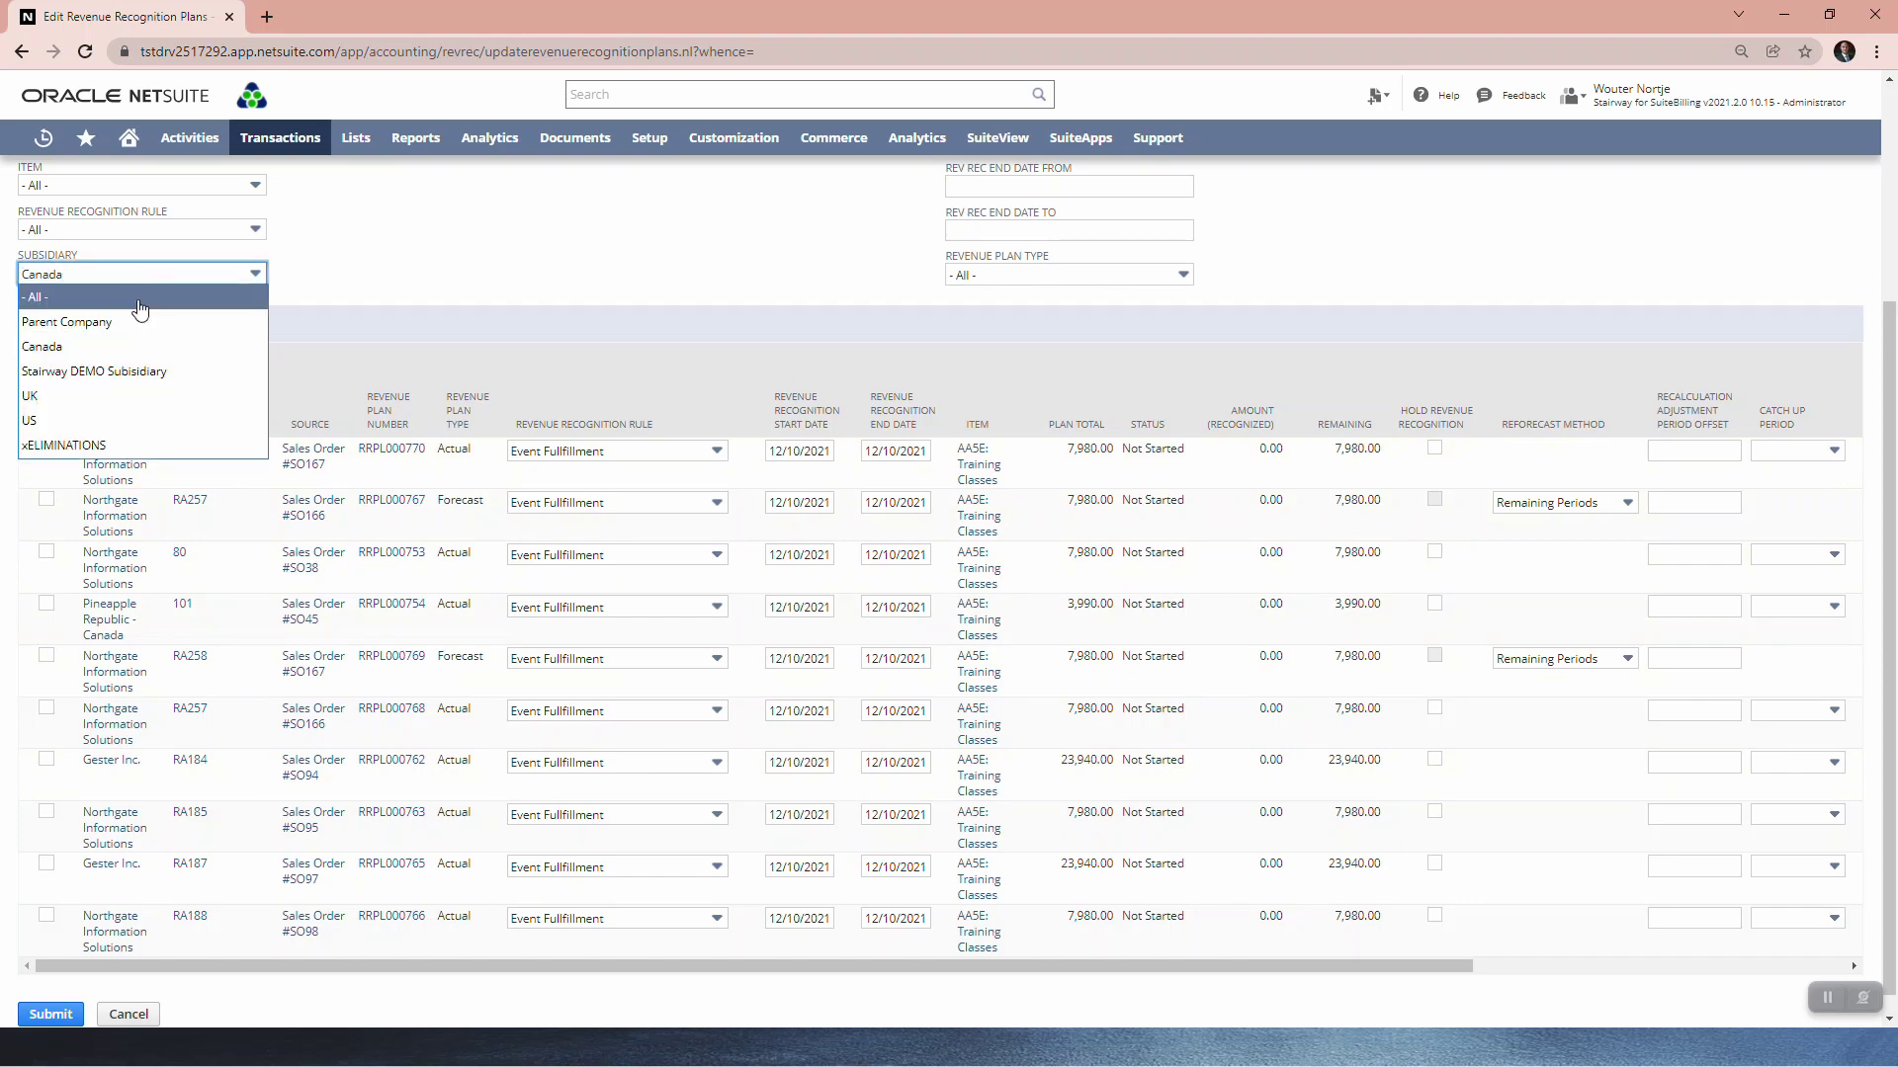
click(139, 309)
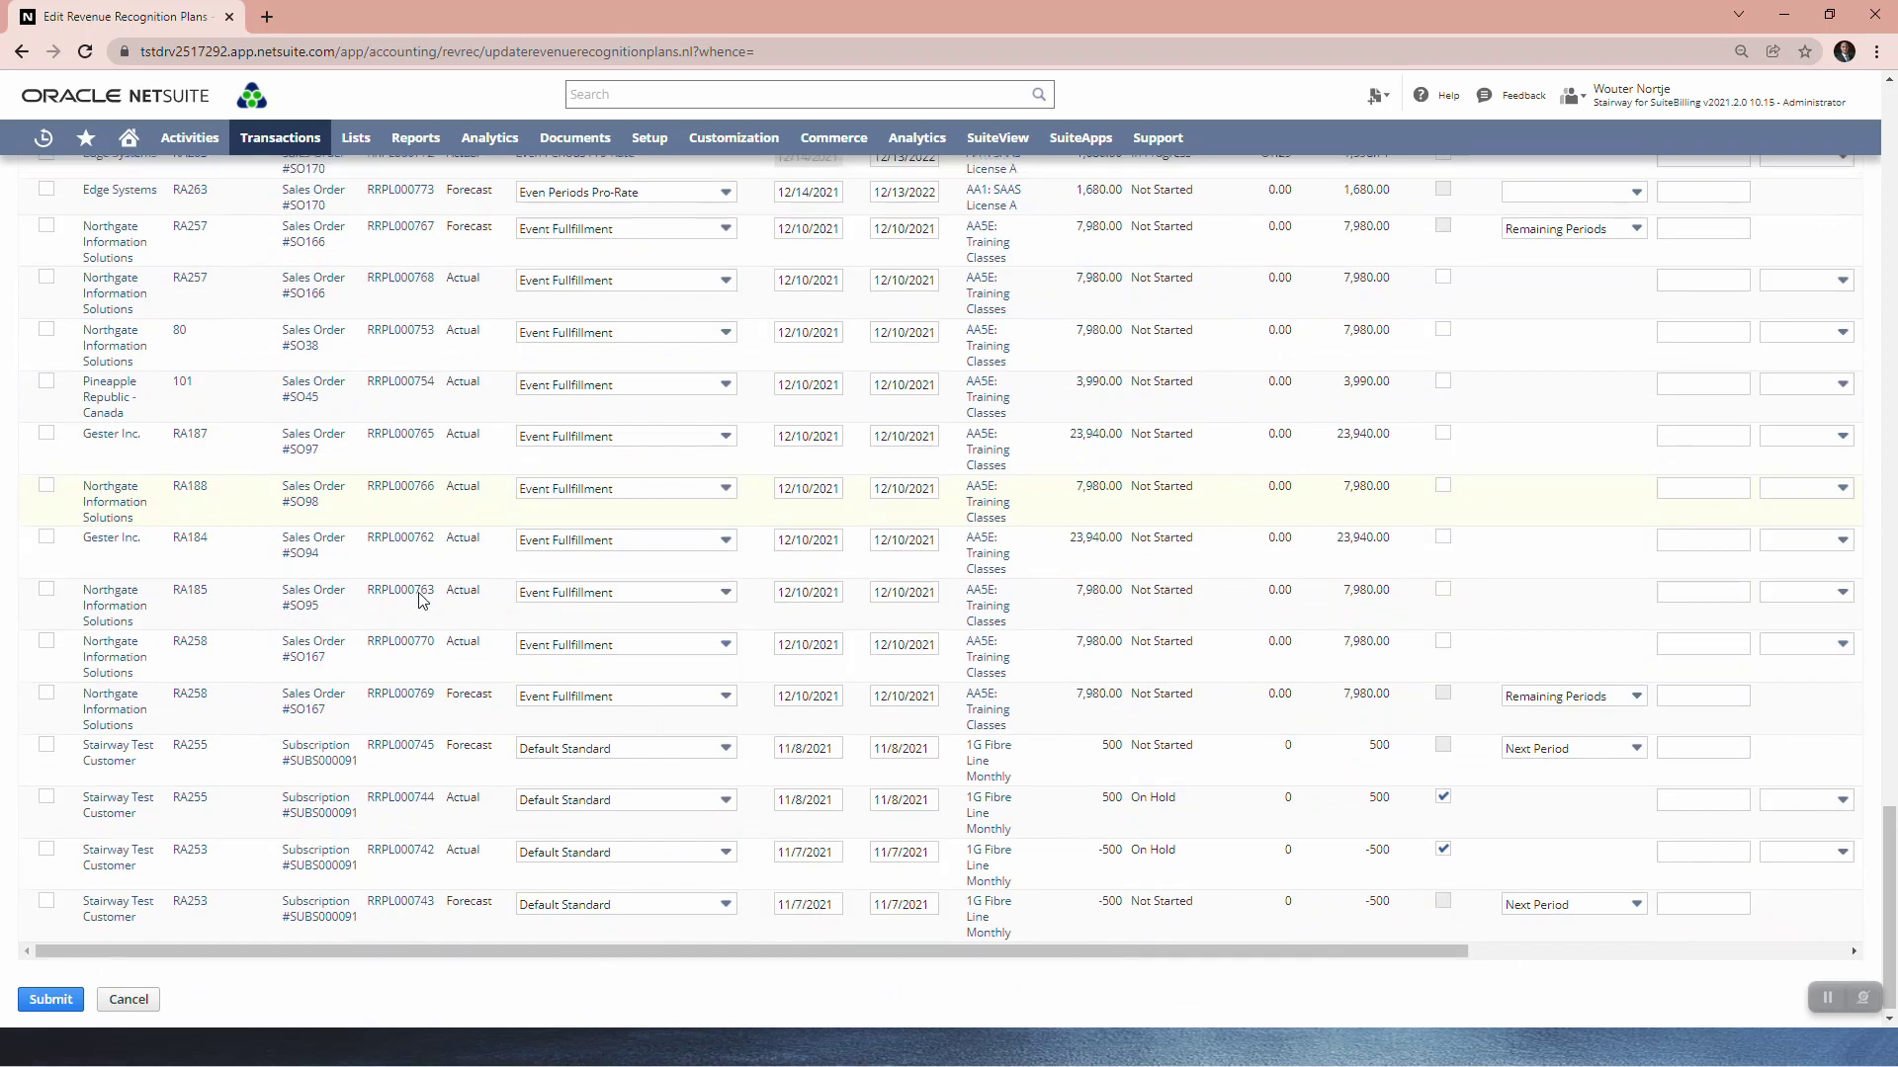
Step: Check the selection instructions in the SuiteAnswers article and select the first seven revenue plans in NetSuite for editing
key(alt+Tab)
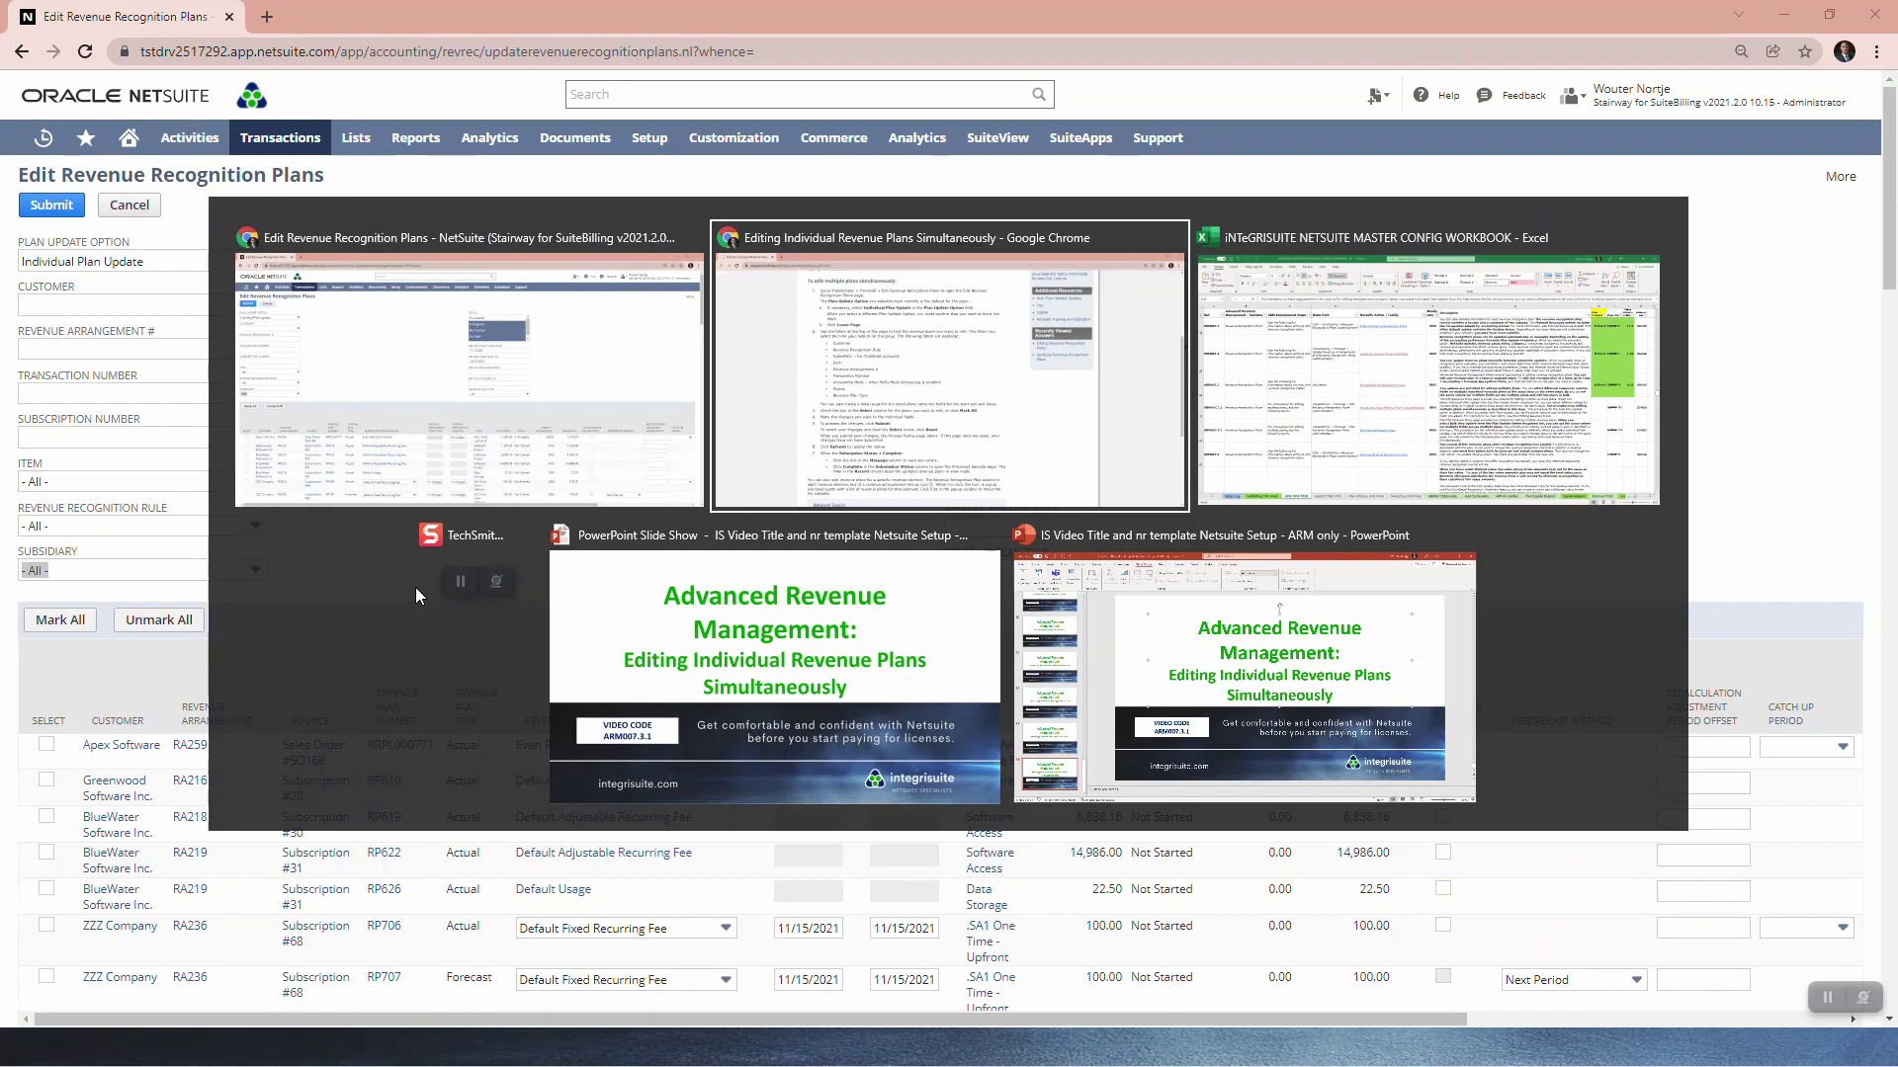
scroll(423, 591, down, 6)
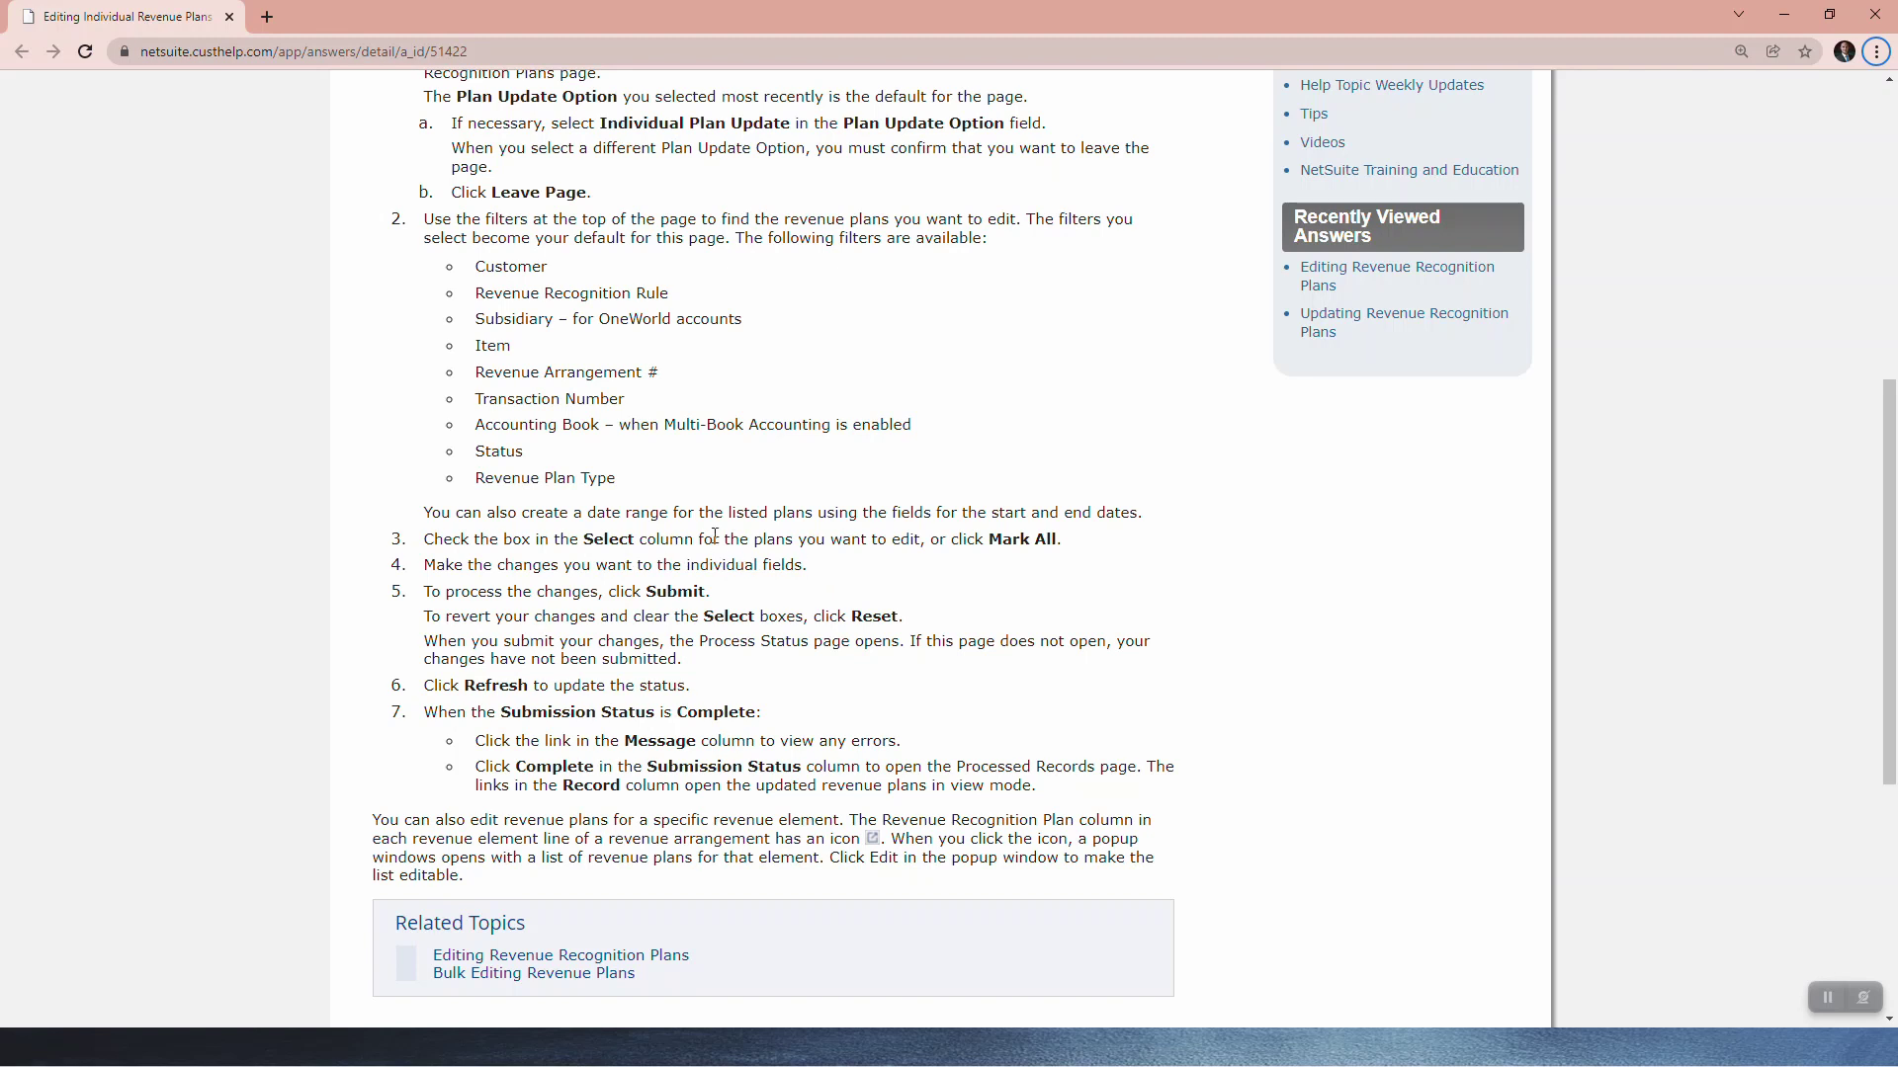
key(alt+Tab)
click(47, 746)
click(46, 781)
click(47, 816)
click(47, 852)
click(46, 889)
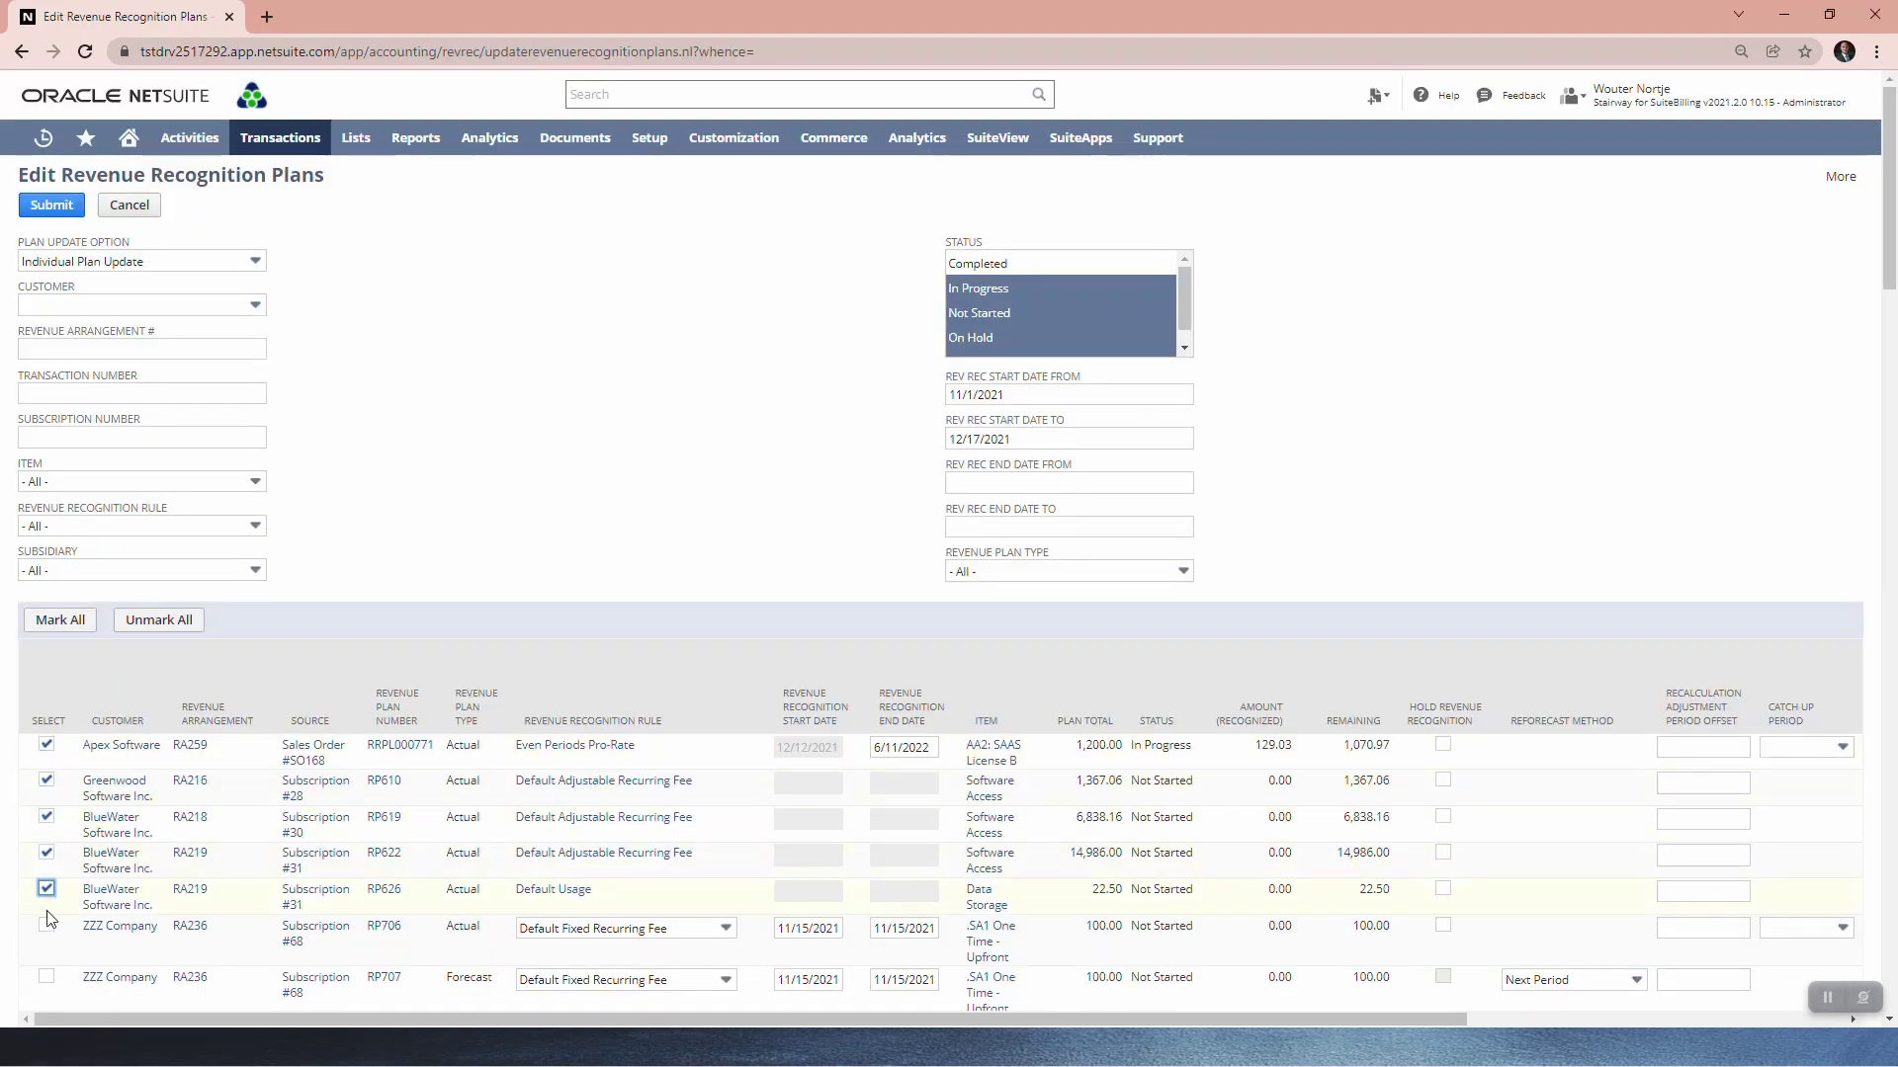
click(47, 925)
click(46, 977)
Step: Set the Apex Software plan's revenue recognition end date to 6/11/2023 and hold revenue recognition on the Greenwood and first BlueWater plans
scroll(625, 776, down, 2)
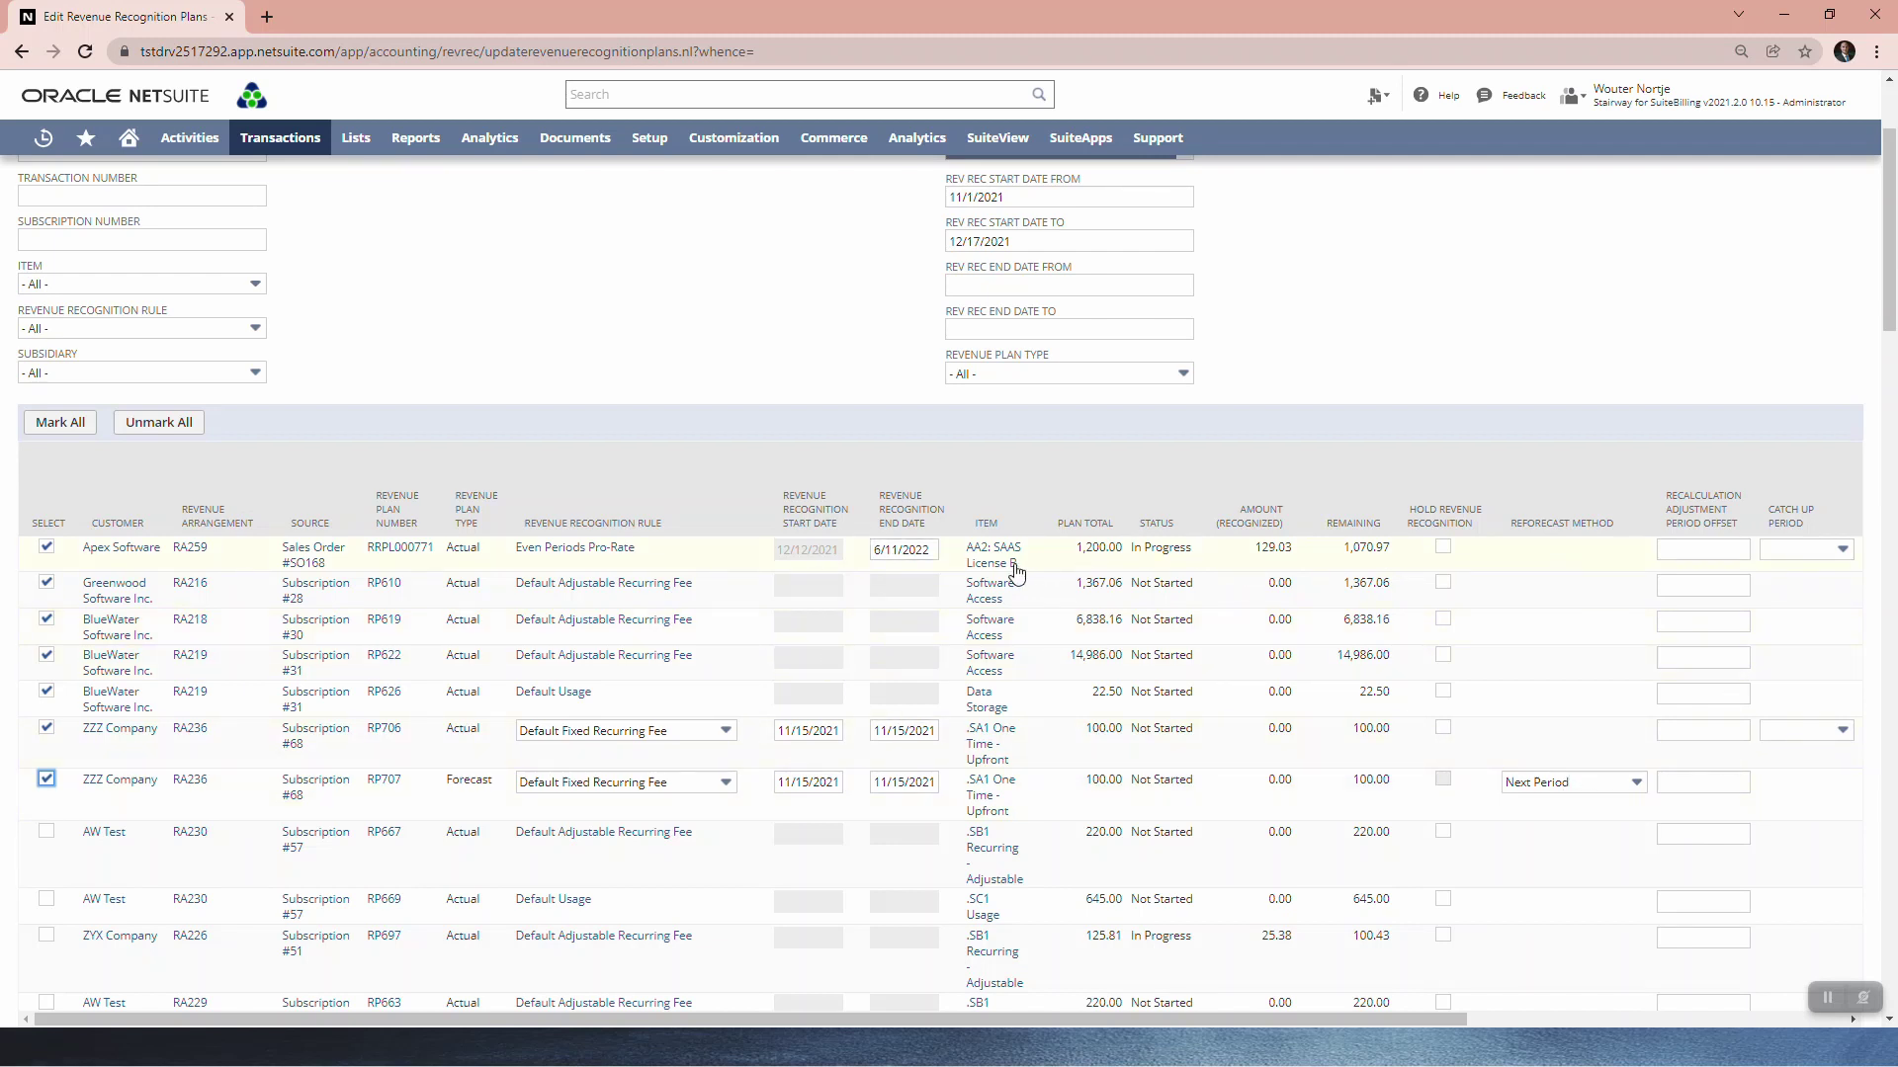
click(933, 548)
key(Tab)
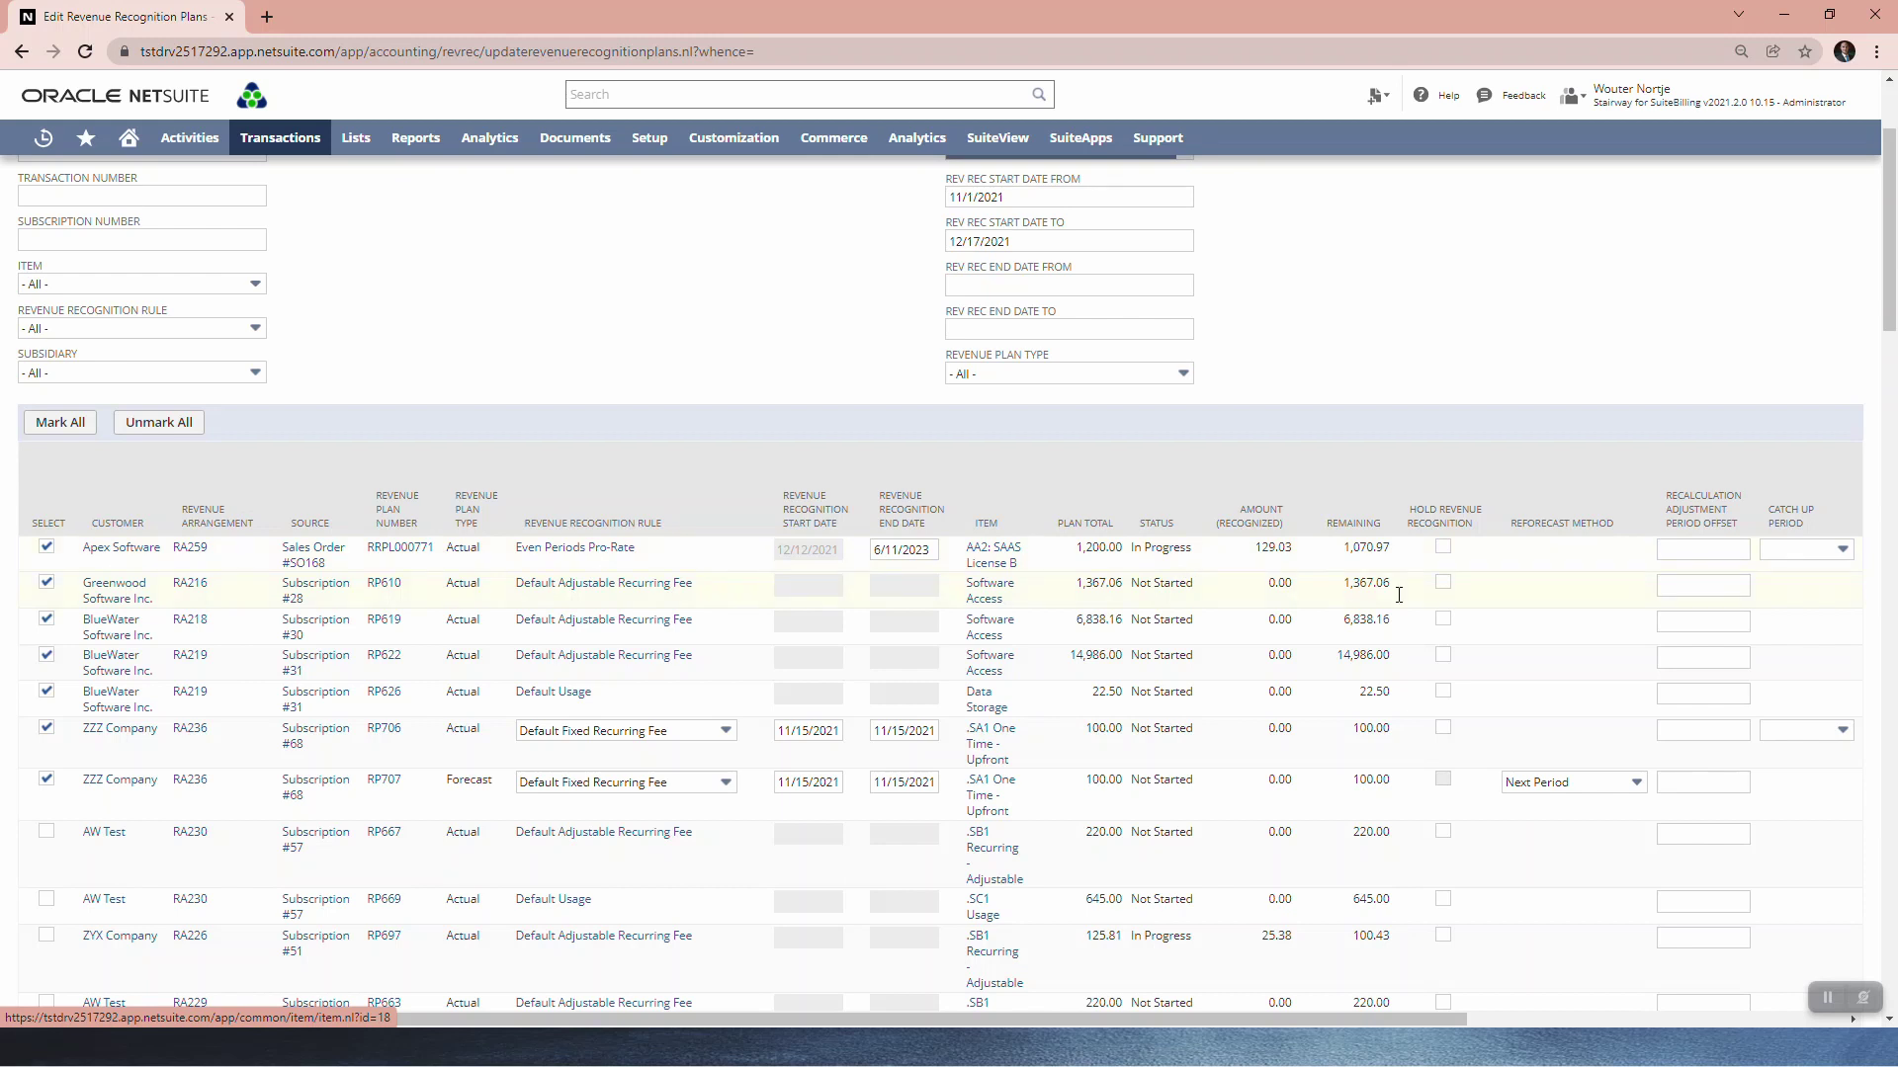
click(1442, 583)
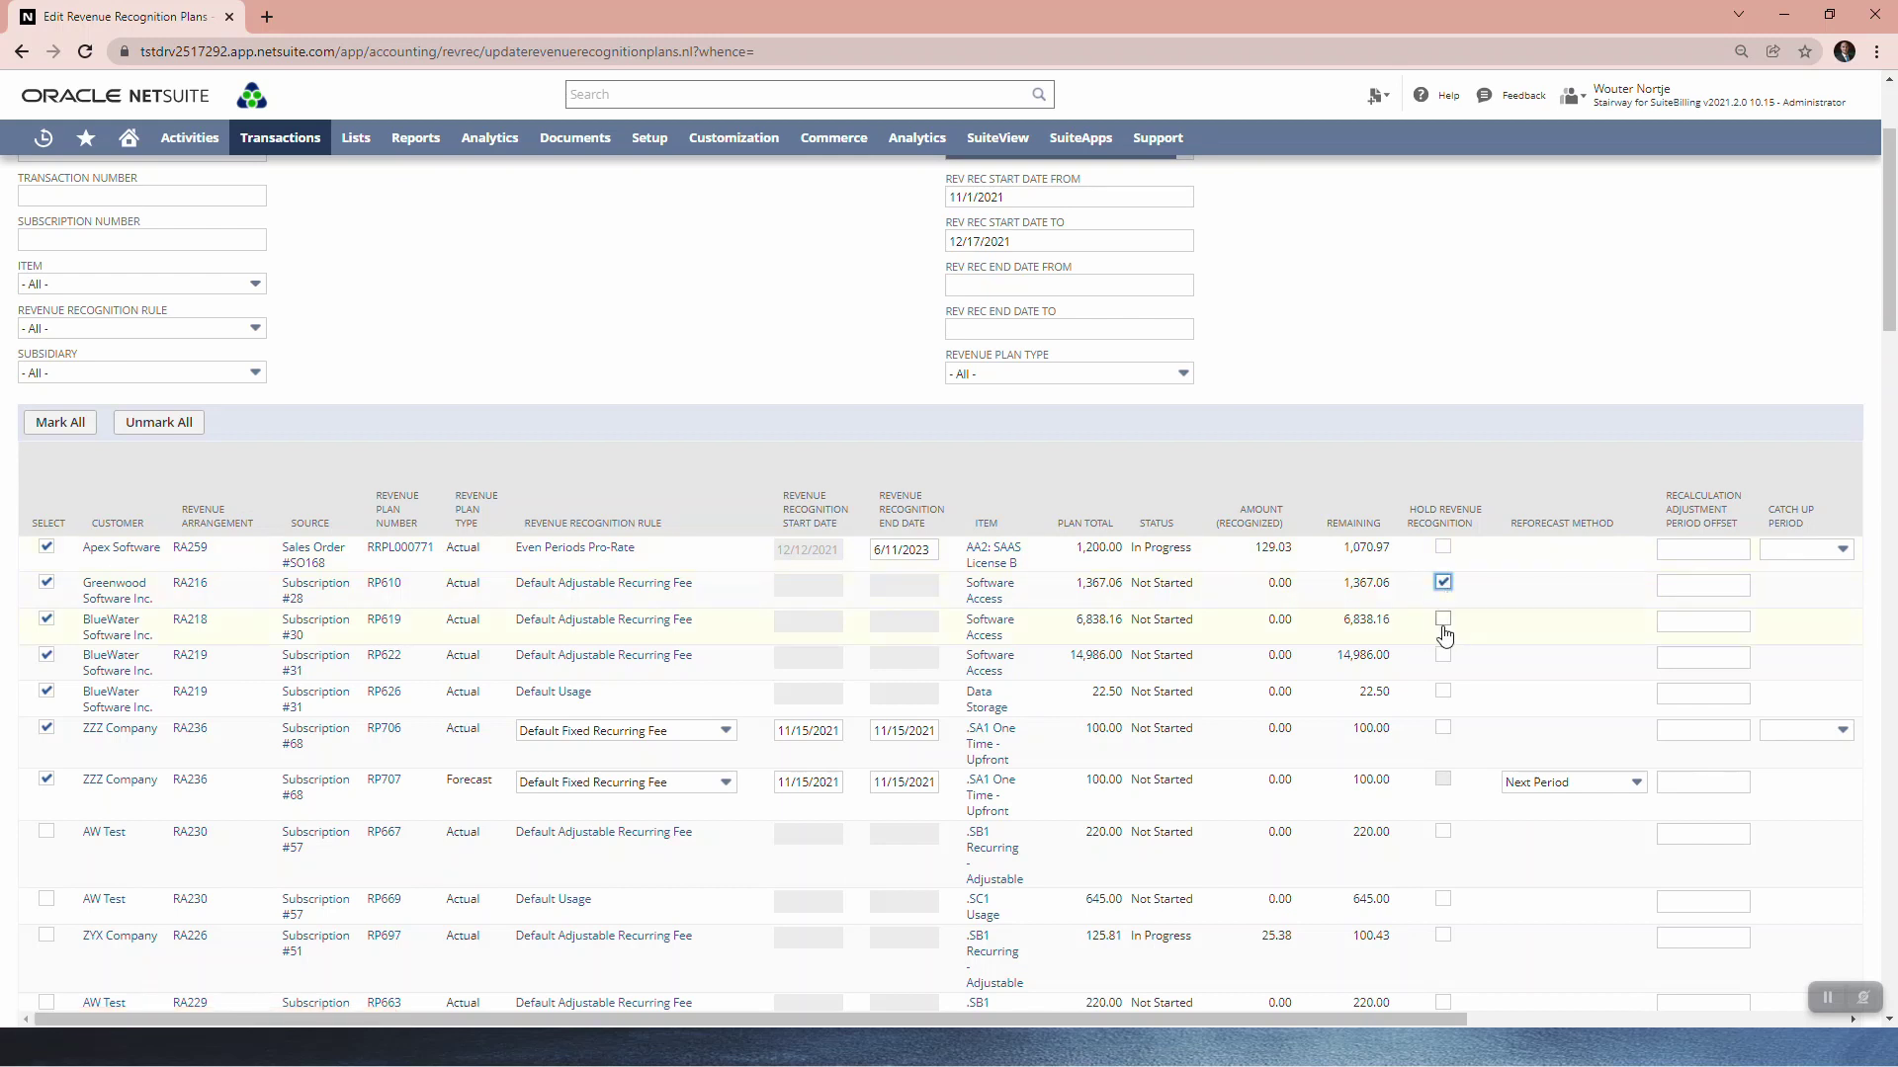
click(1442, 621)
Step: Set the Apex Software plan's catch up period to Feb 2022 and plan RP707's reforecast method to Remaining Periods
click(1842, 550)
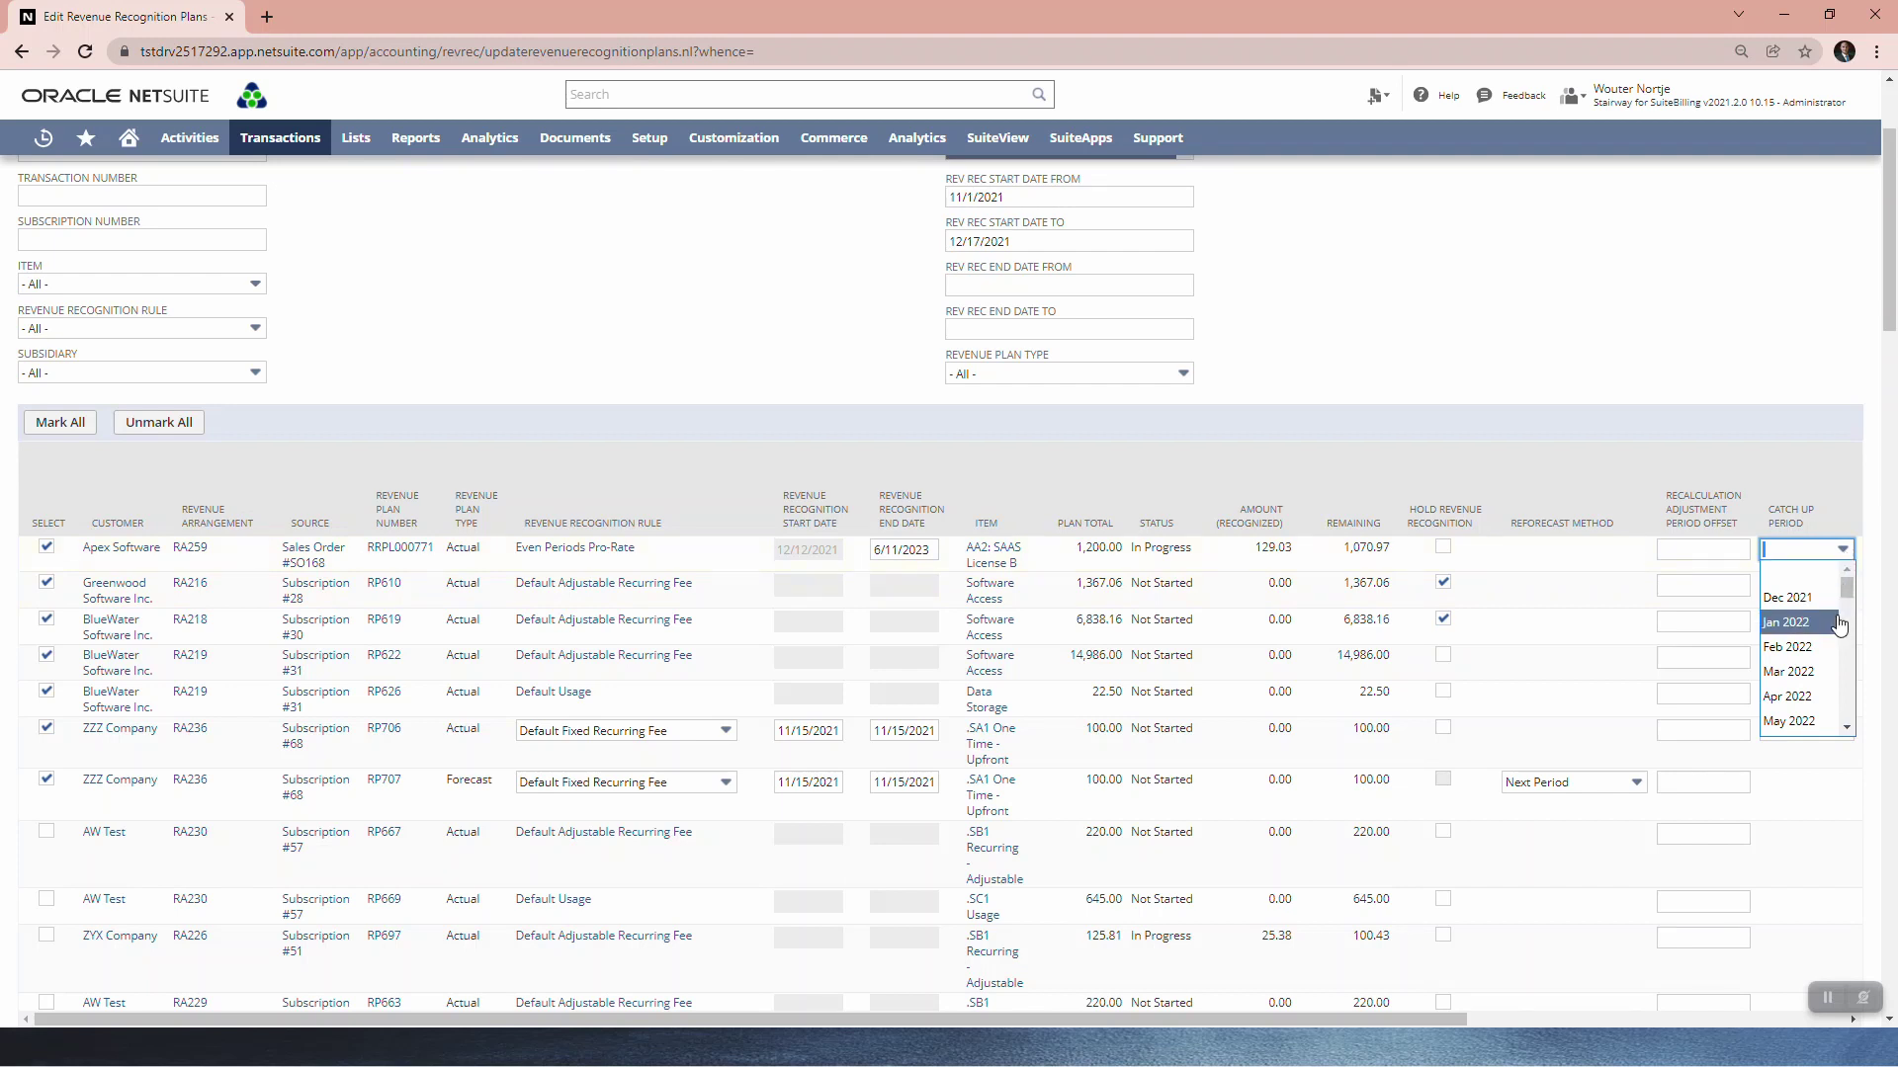
click(1796, 648)
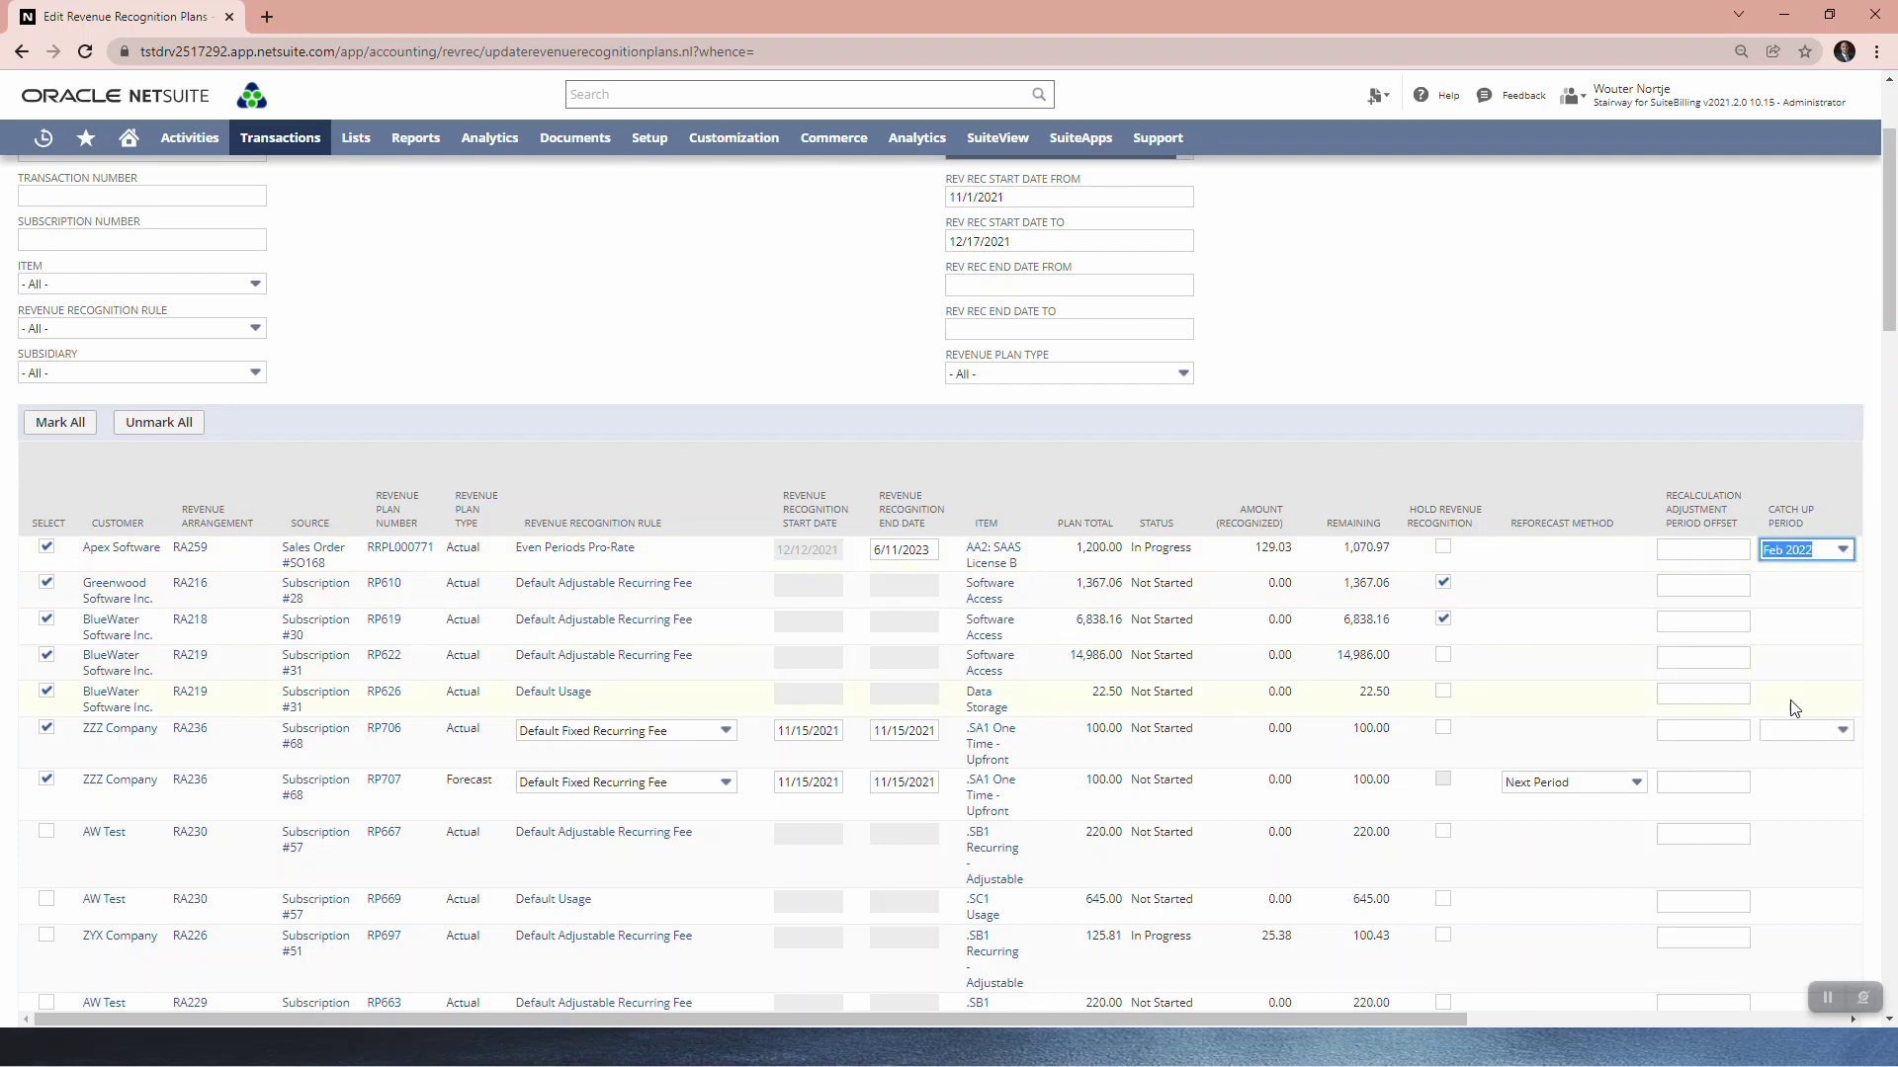
click(1566, 782)
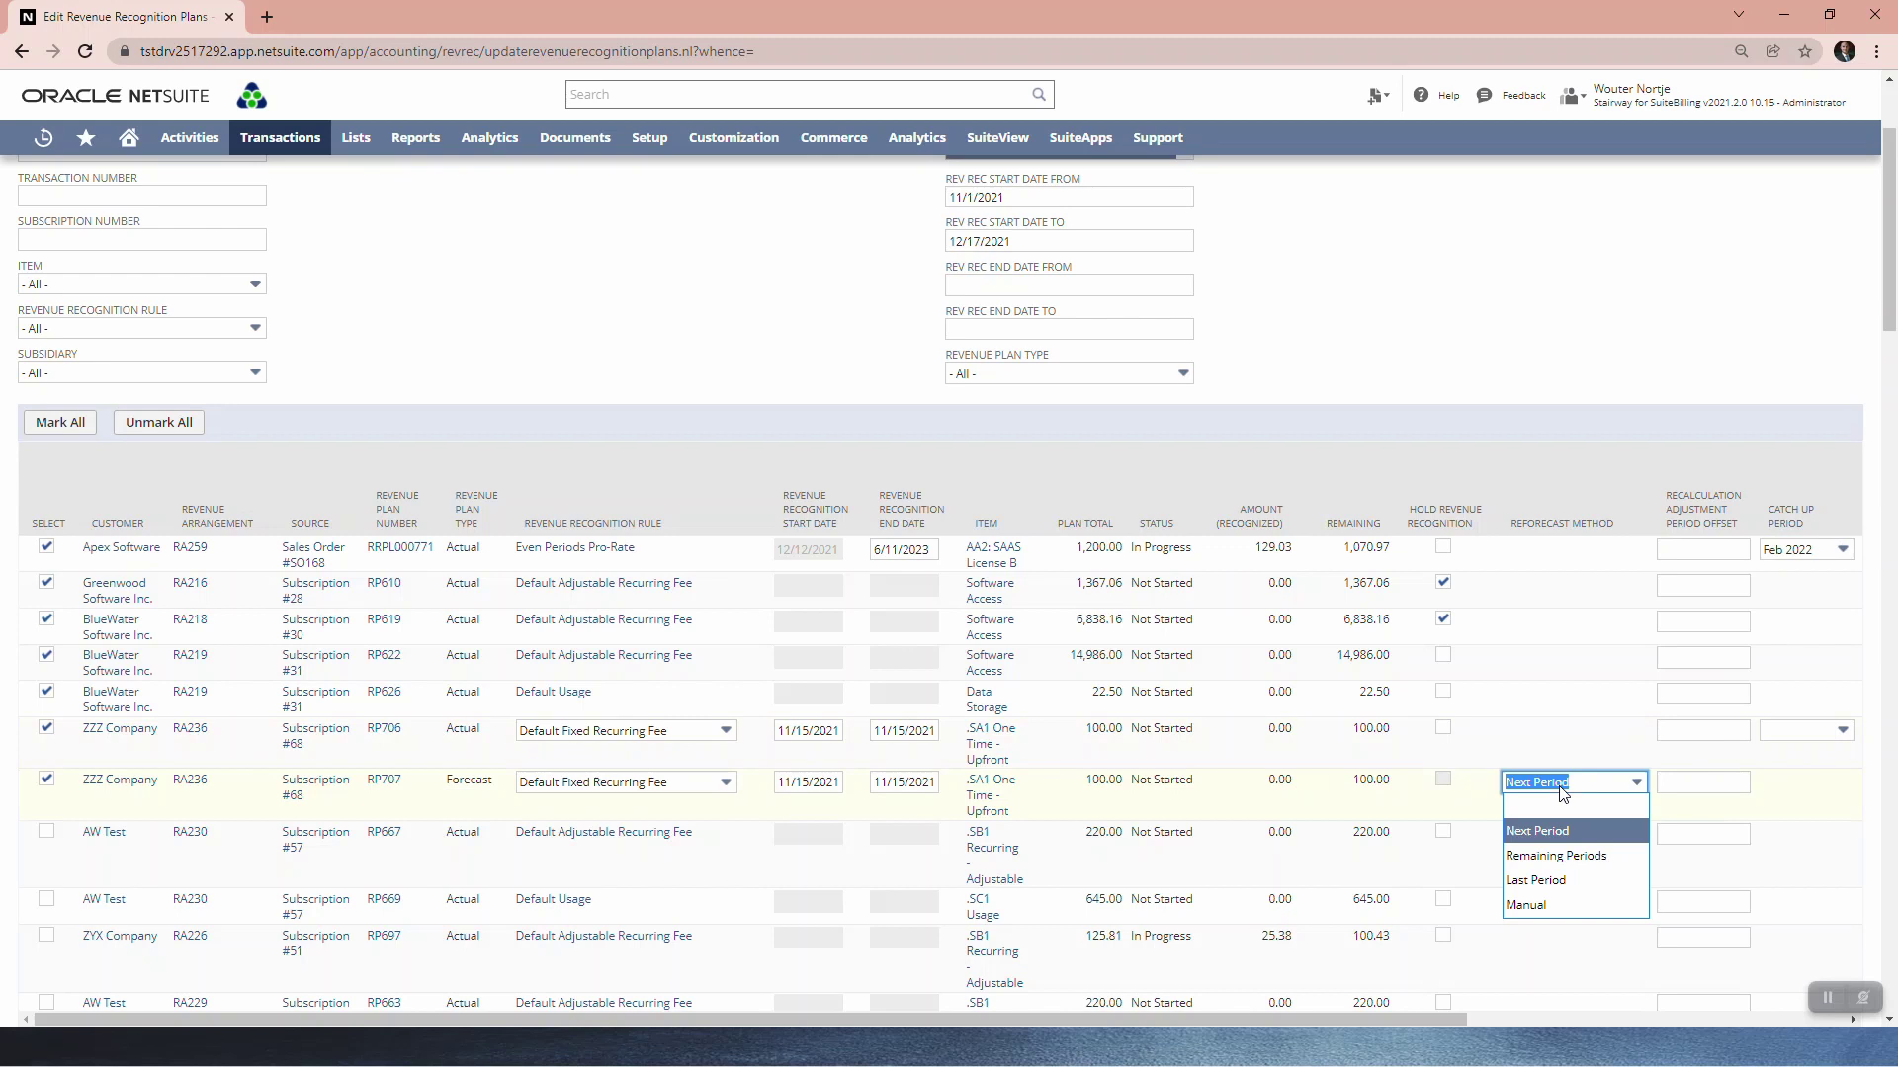
click(1582, 858)
Step: Set the revenue recognition end date of ZZZ Company's forecast plan to 1/31/2022
click(836, 783)
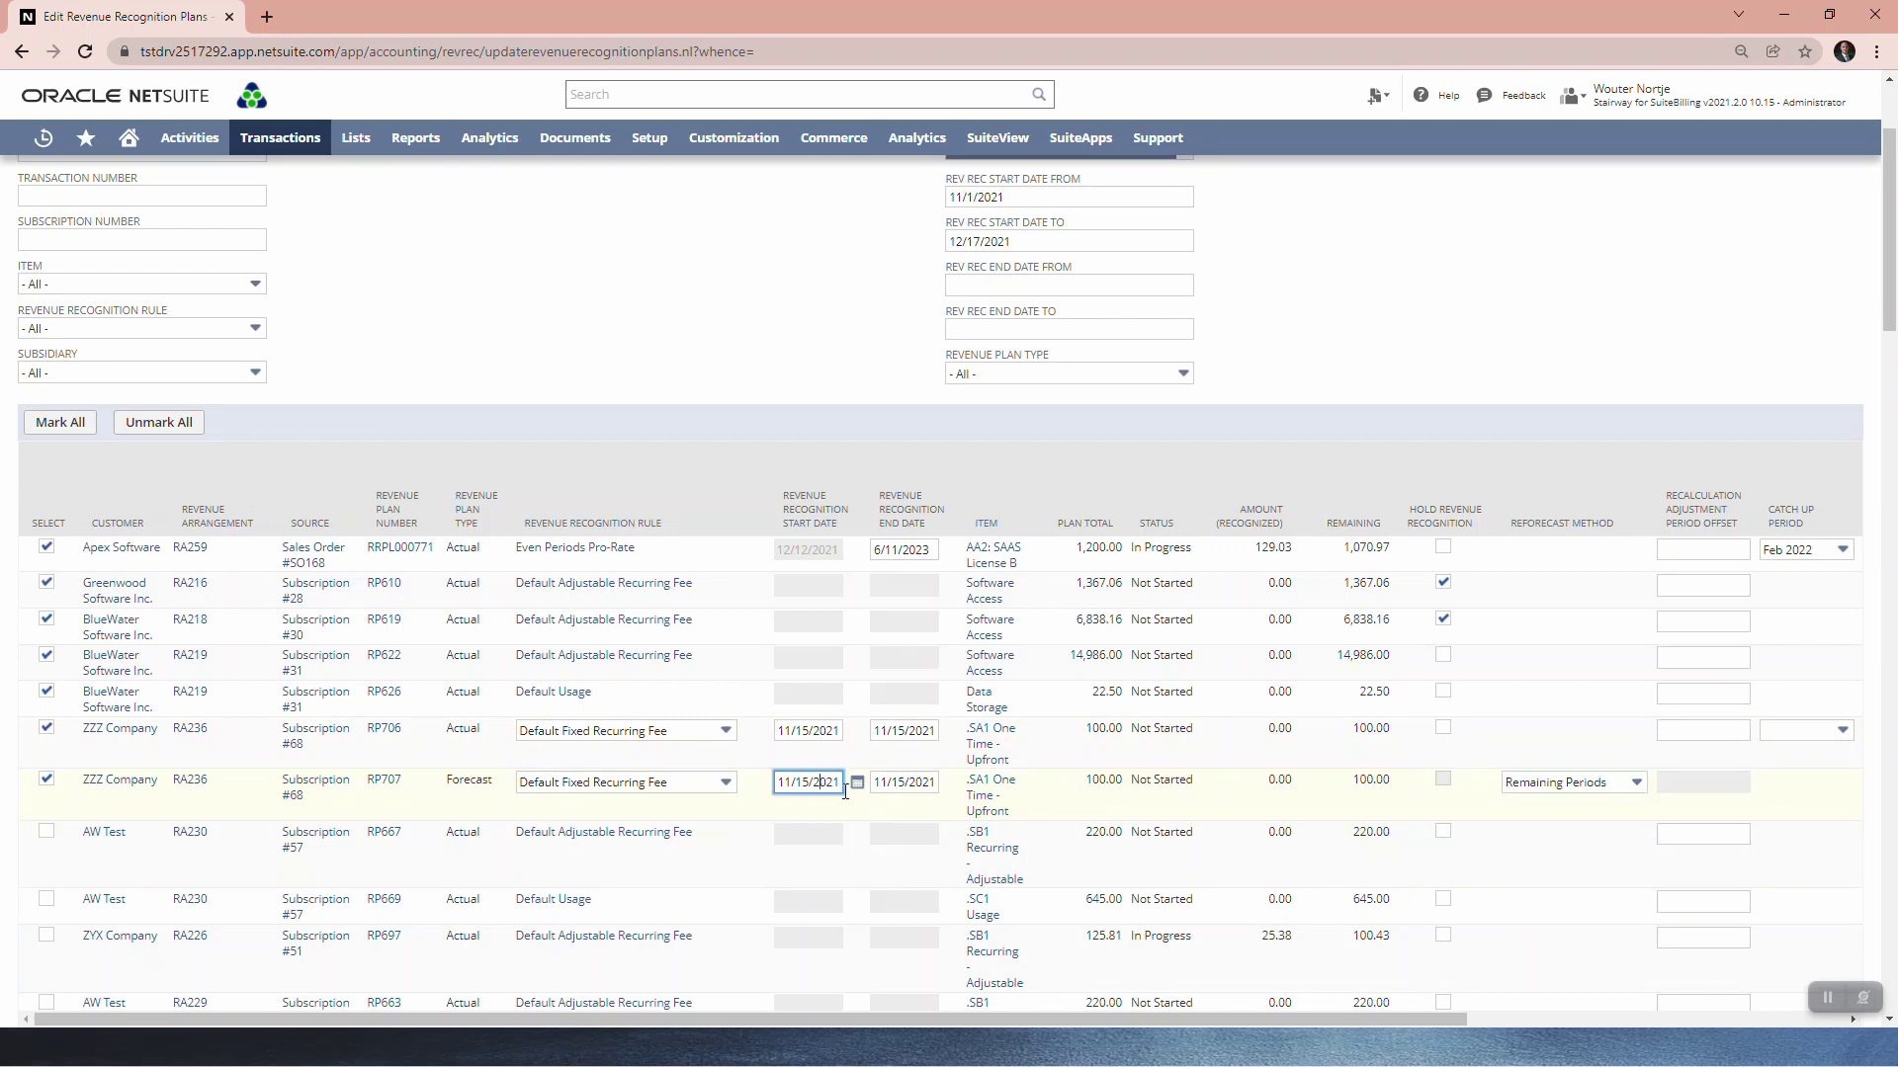
click(855, 791)
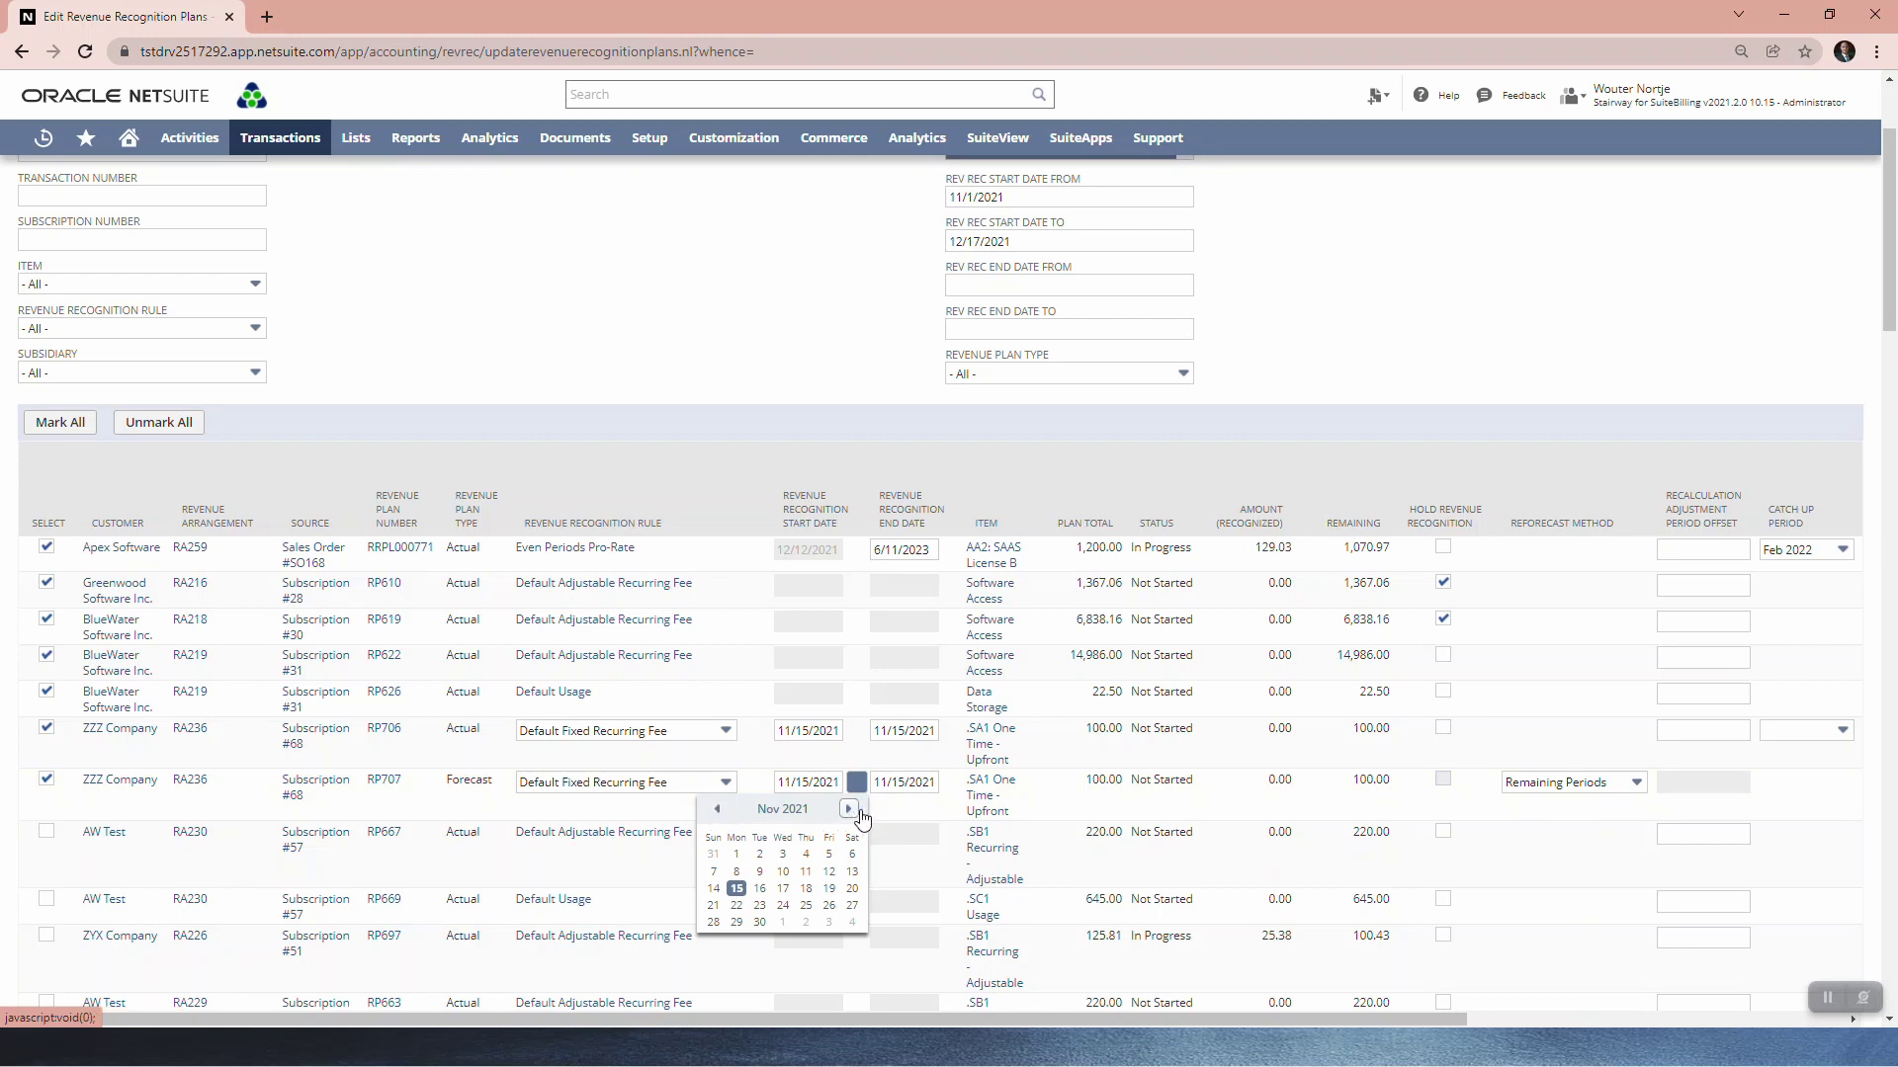
click(953, 789)
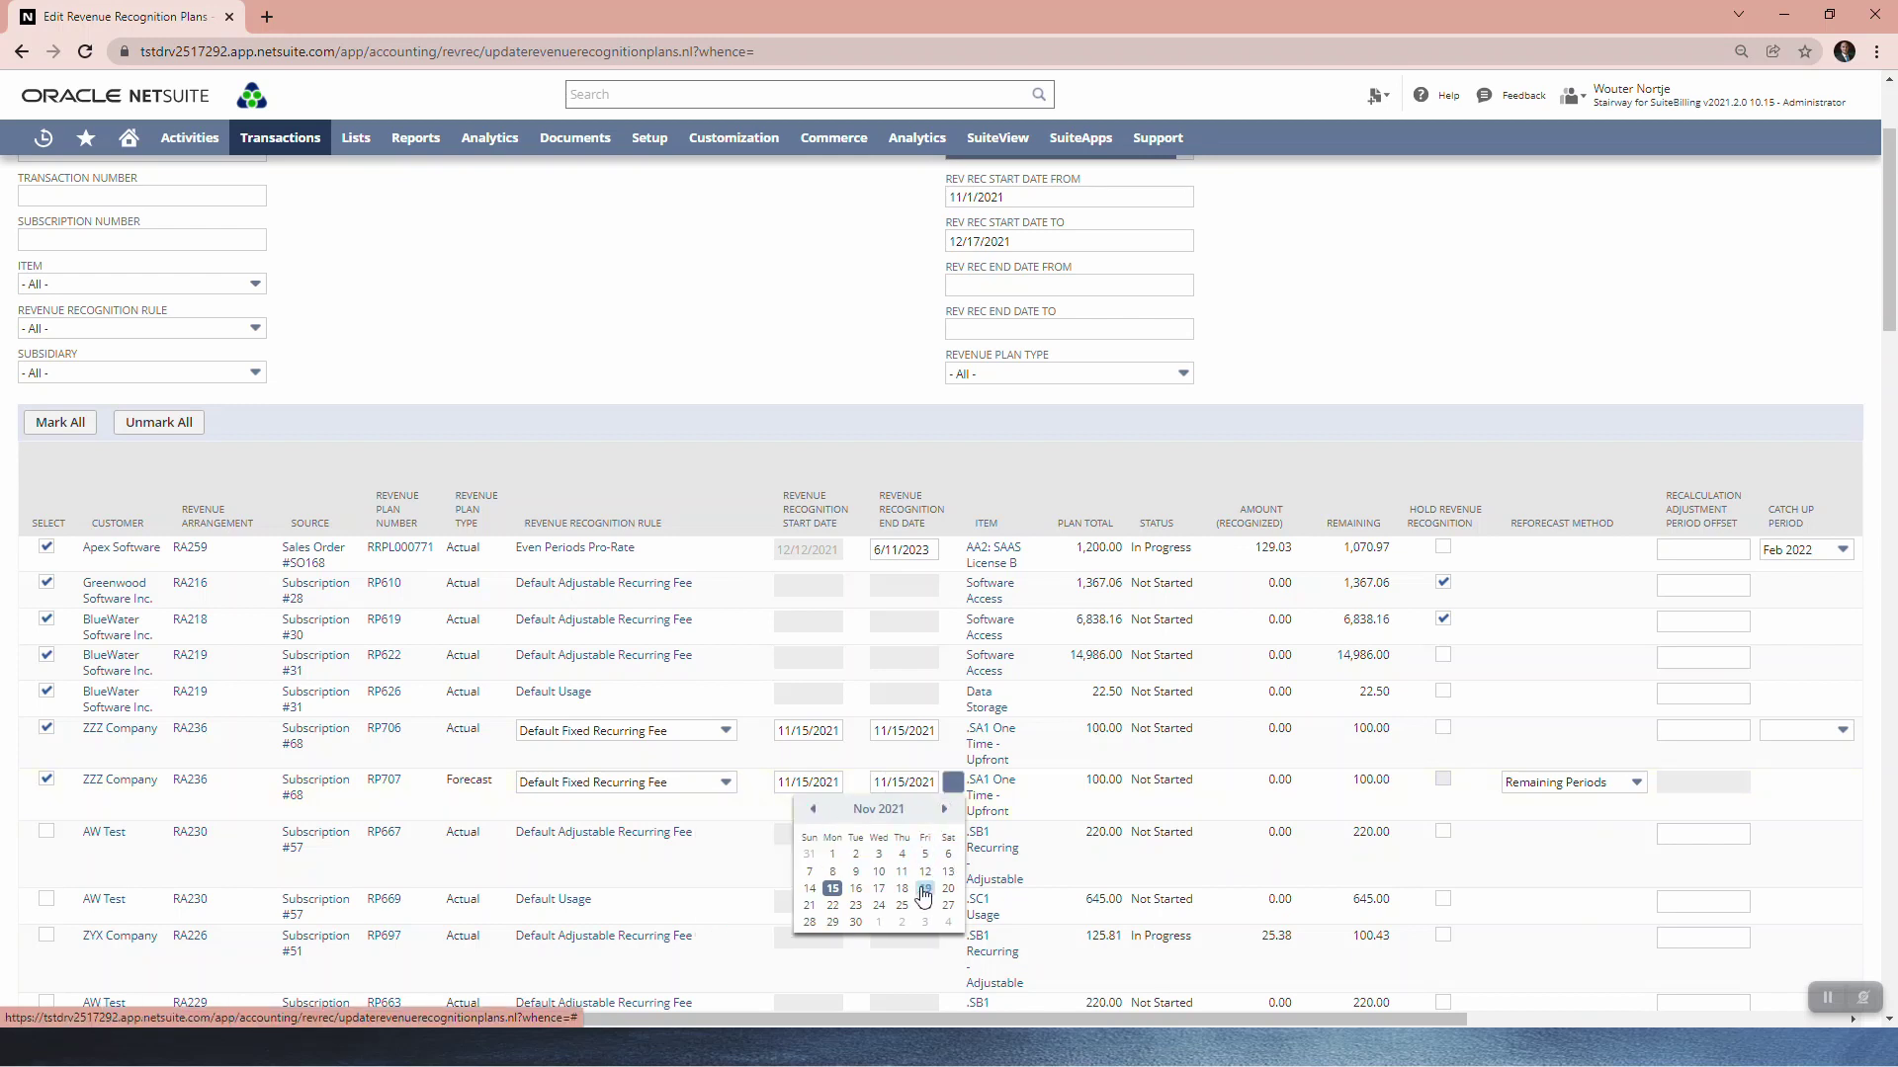
click(945, 812)
click(945, 813)
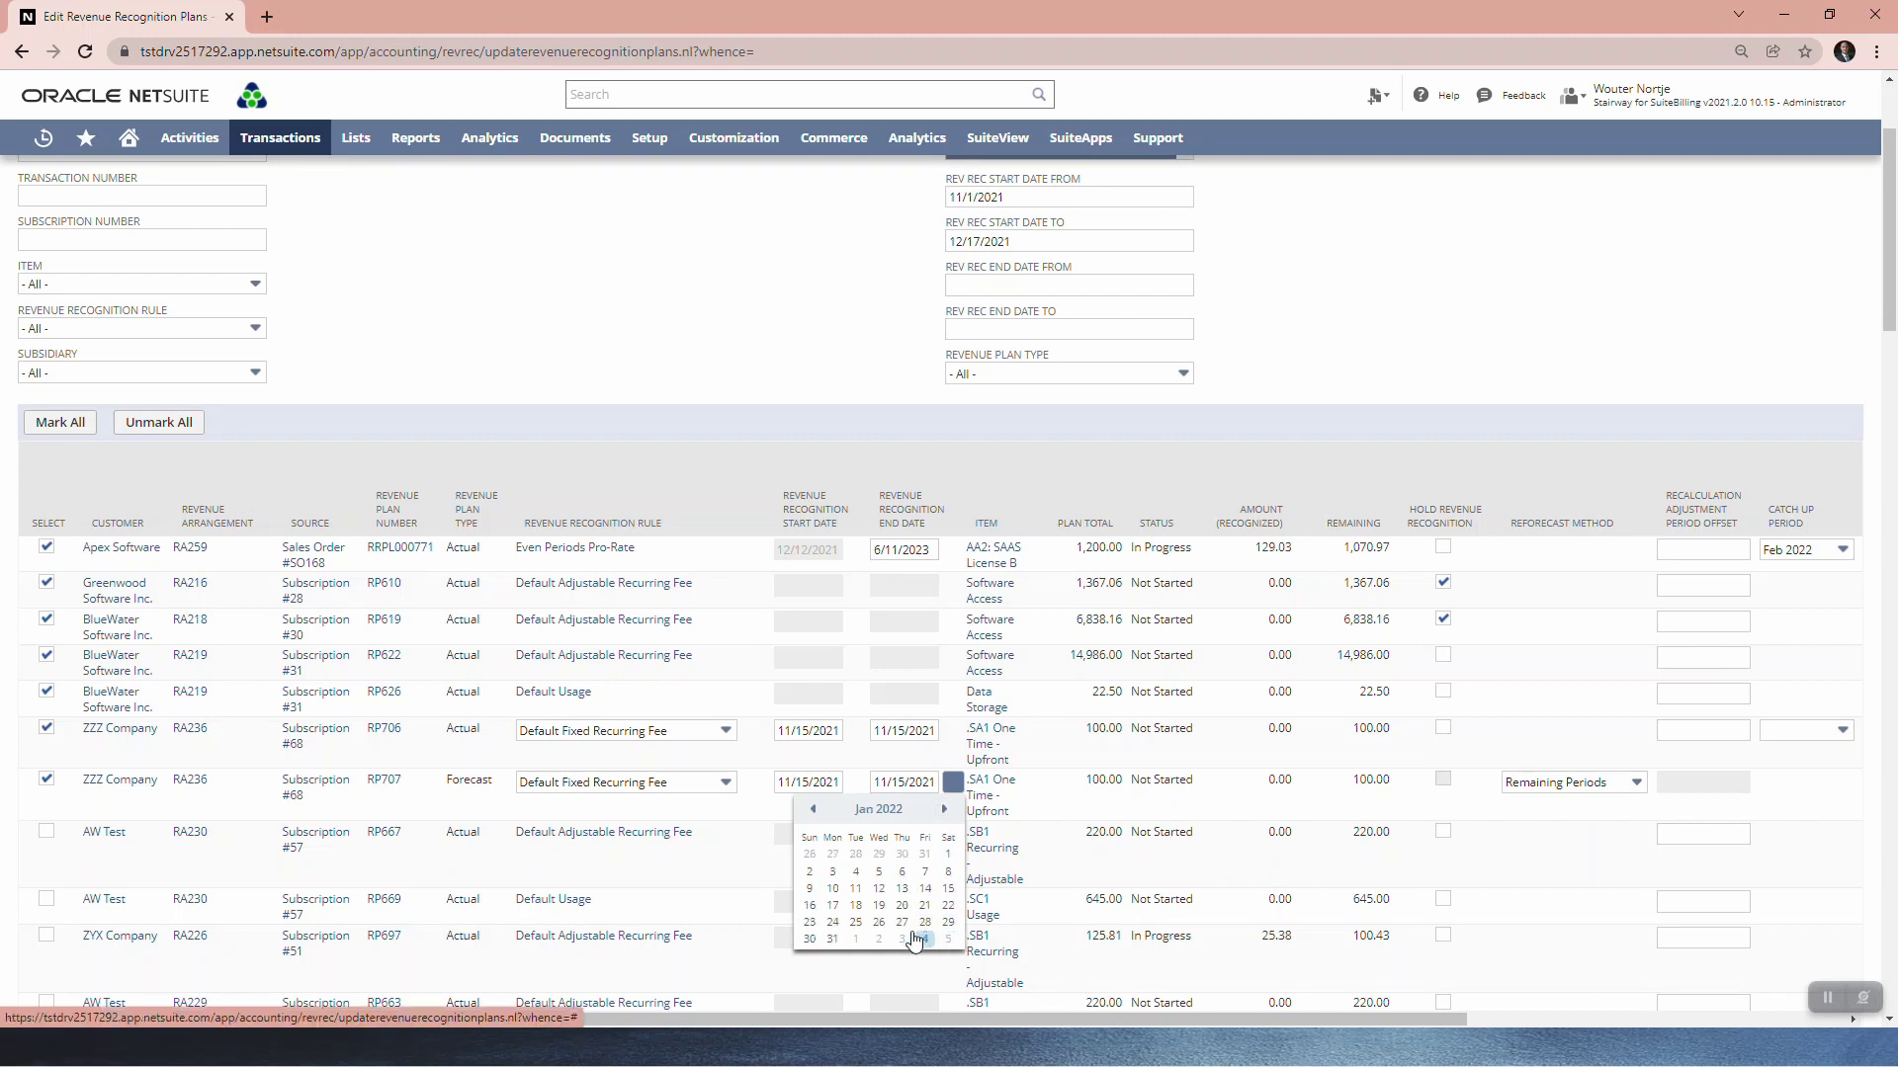
click(833, 939)
scroll(835, 936, down, 3)
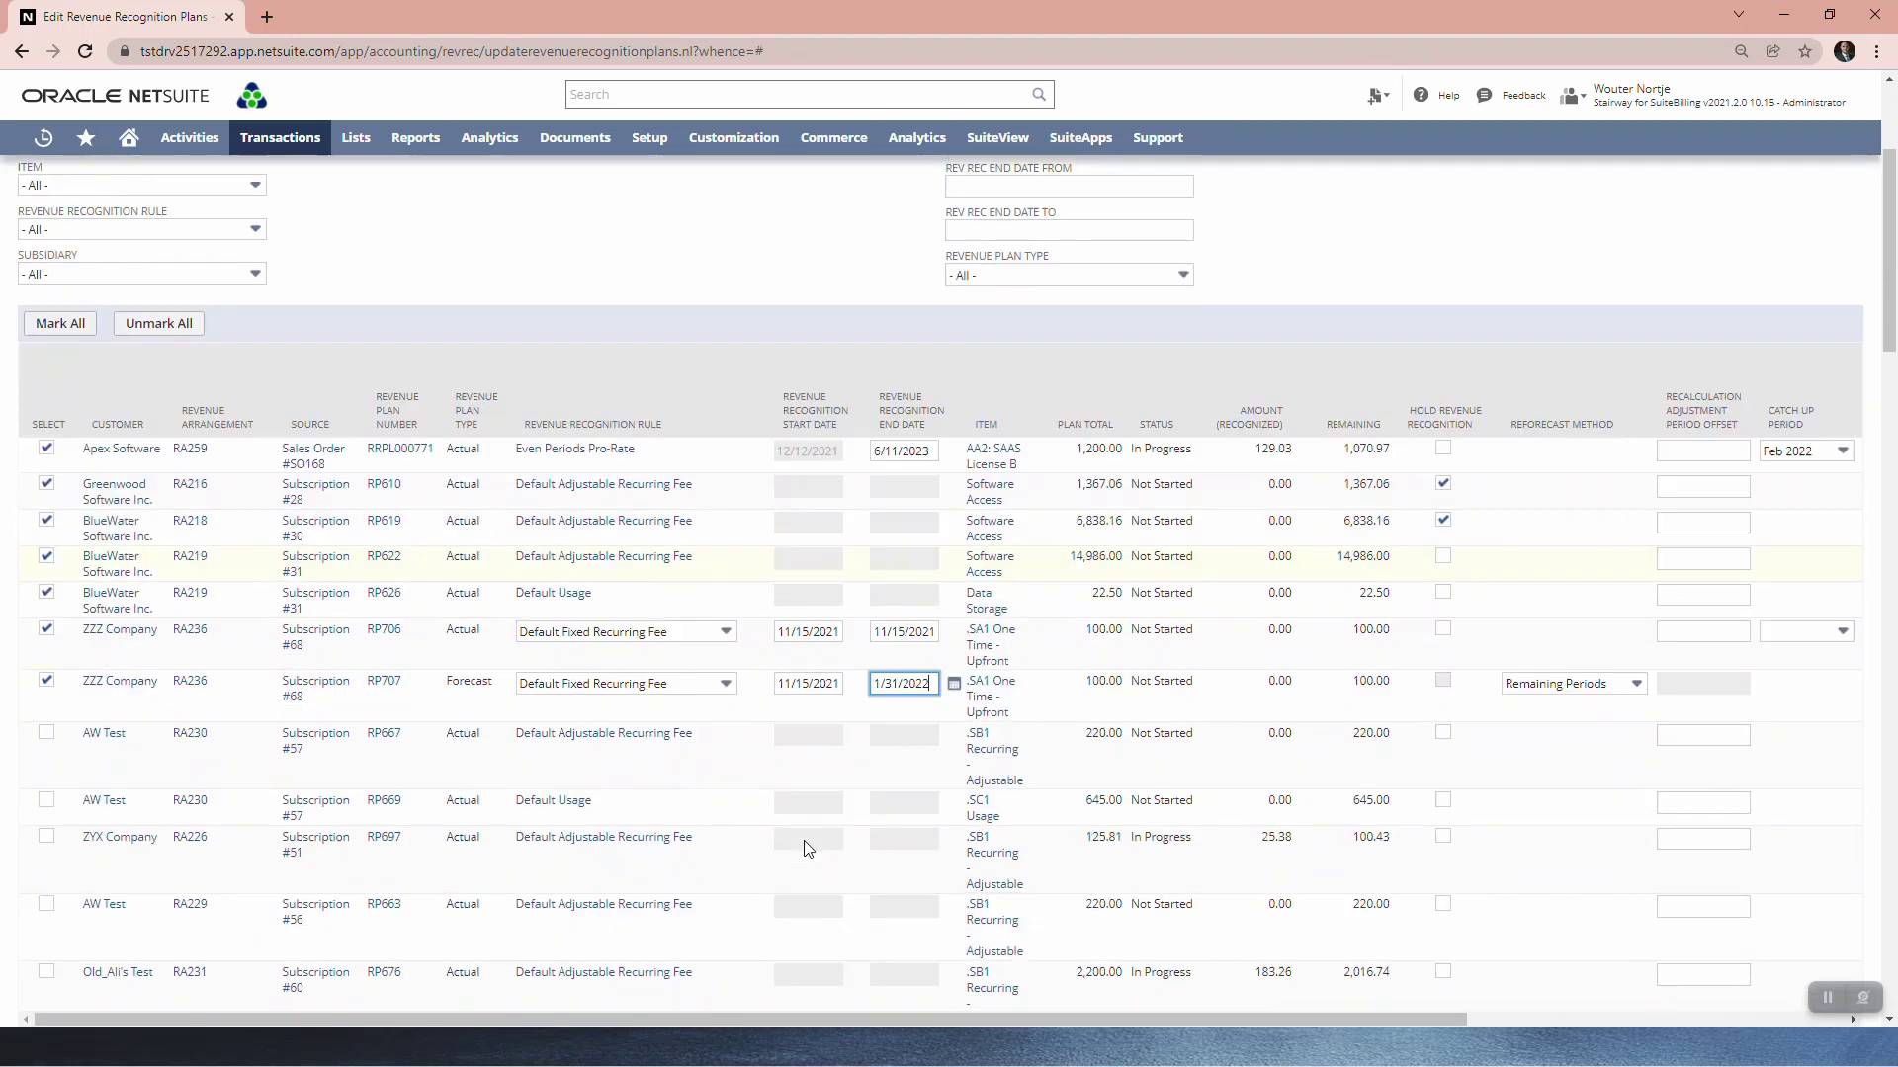
scroll(801, 847, up, 1)
scroll(881, 573, down, 1)
Step: Submit the revenue plan changes in NetSuite, checking the submission and process status instructions in the SuiteAnswers article
key(alt+Tab)
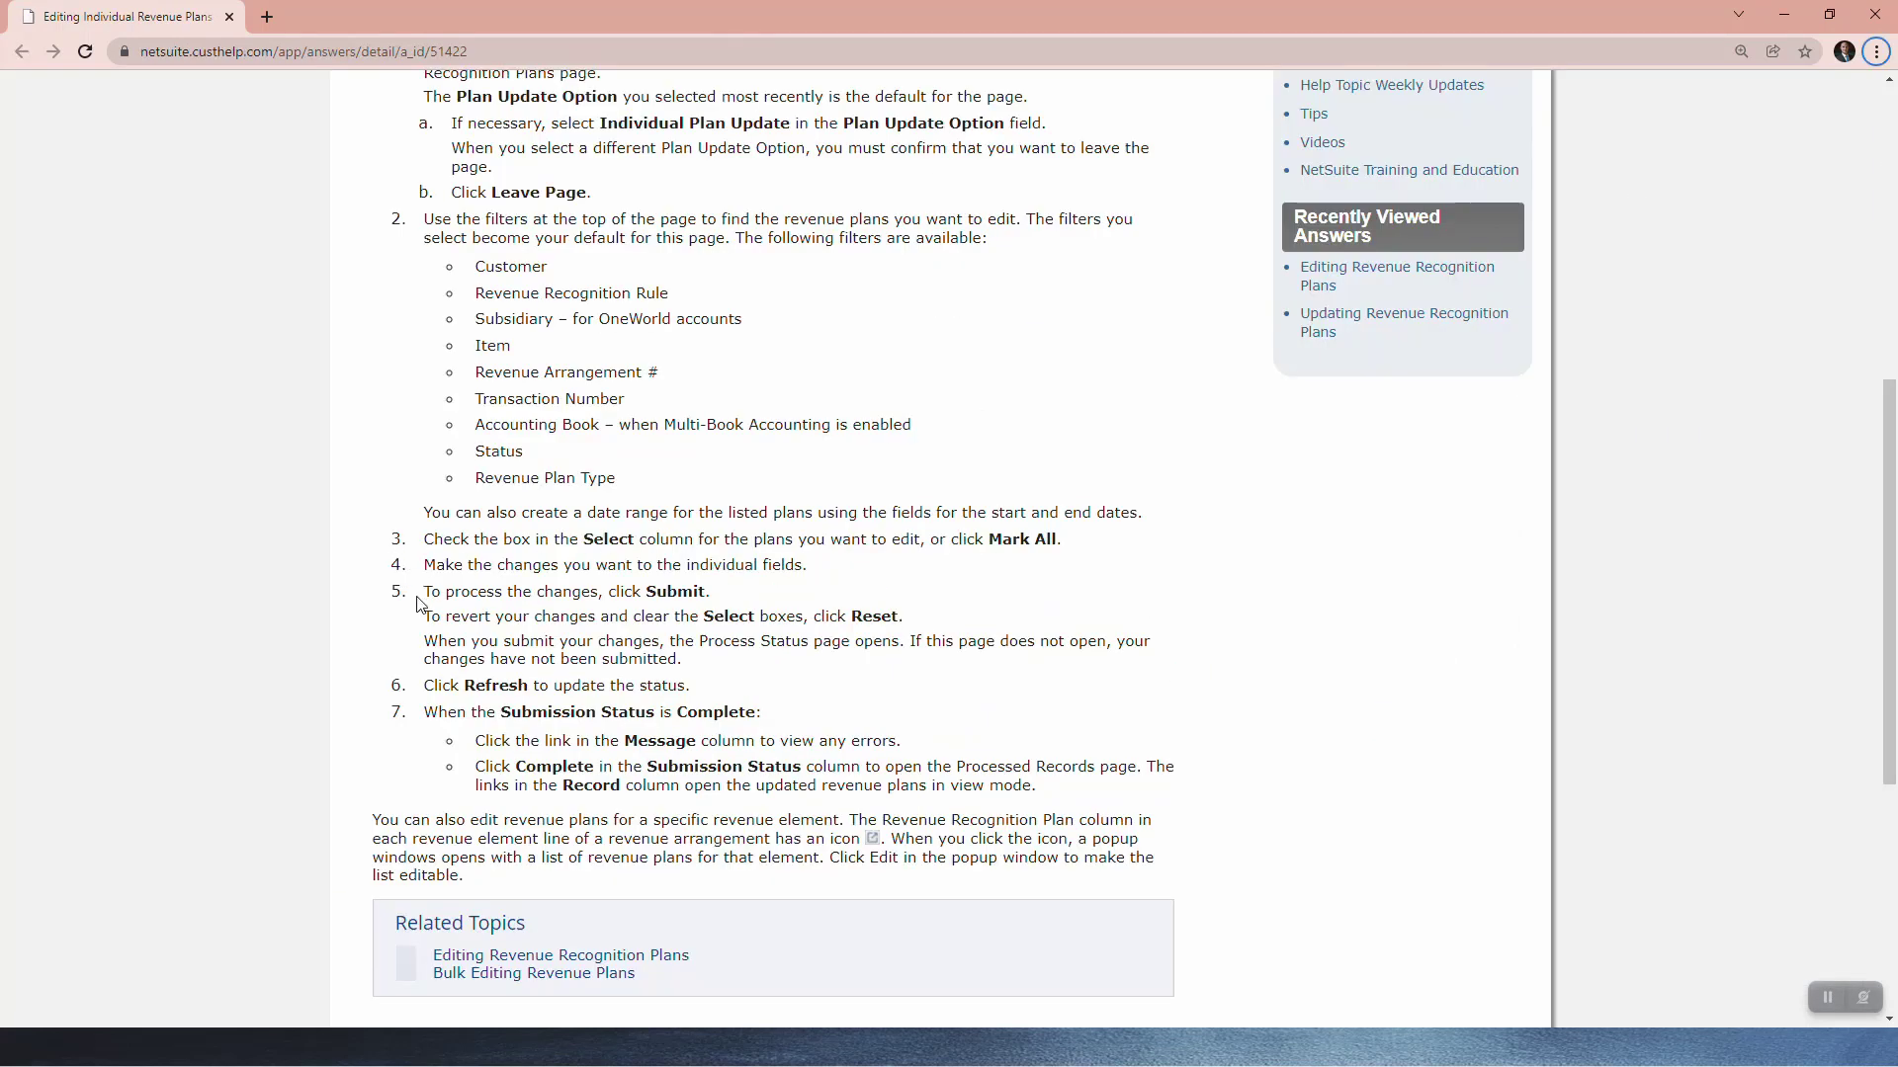
key(alt+Tab)
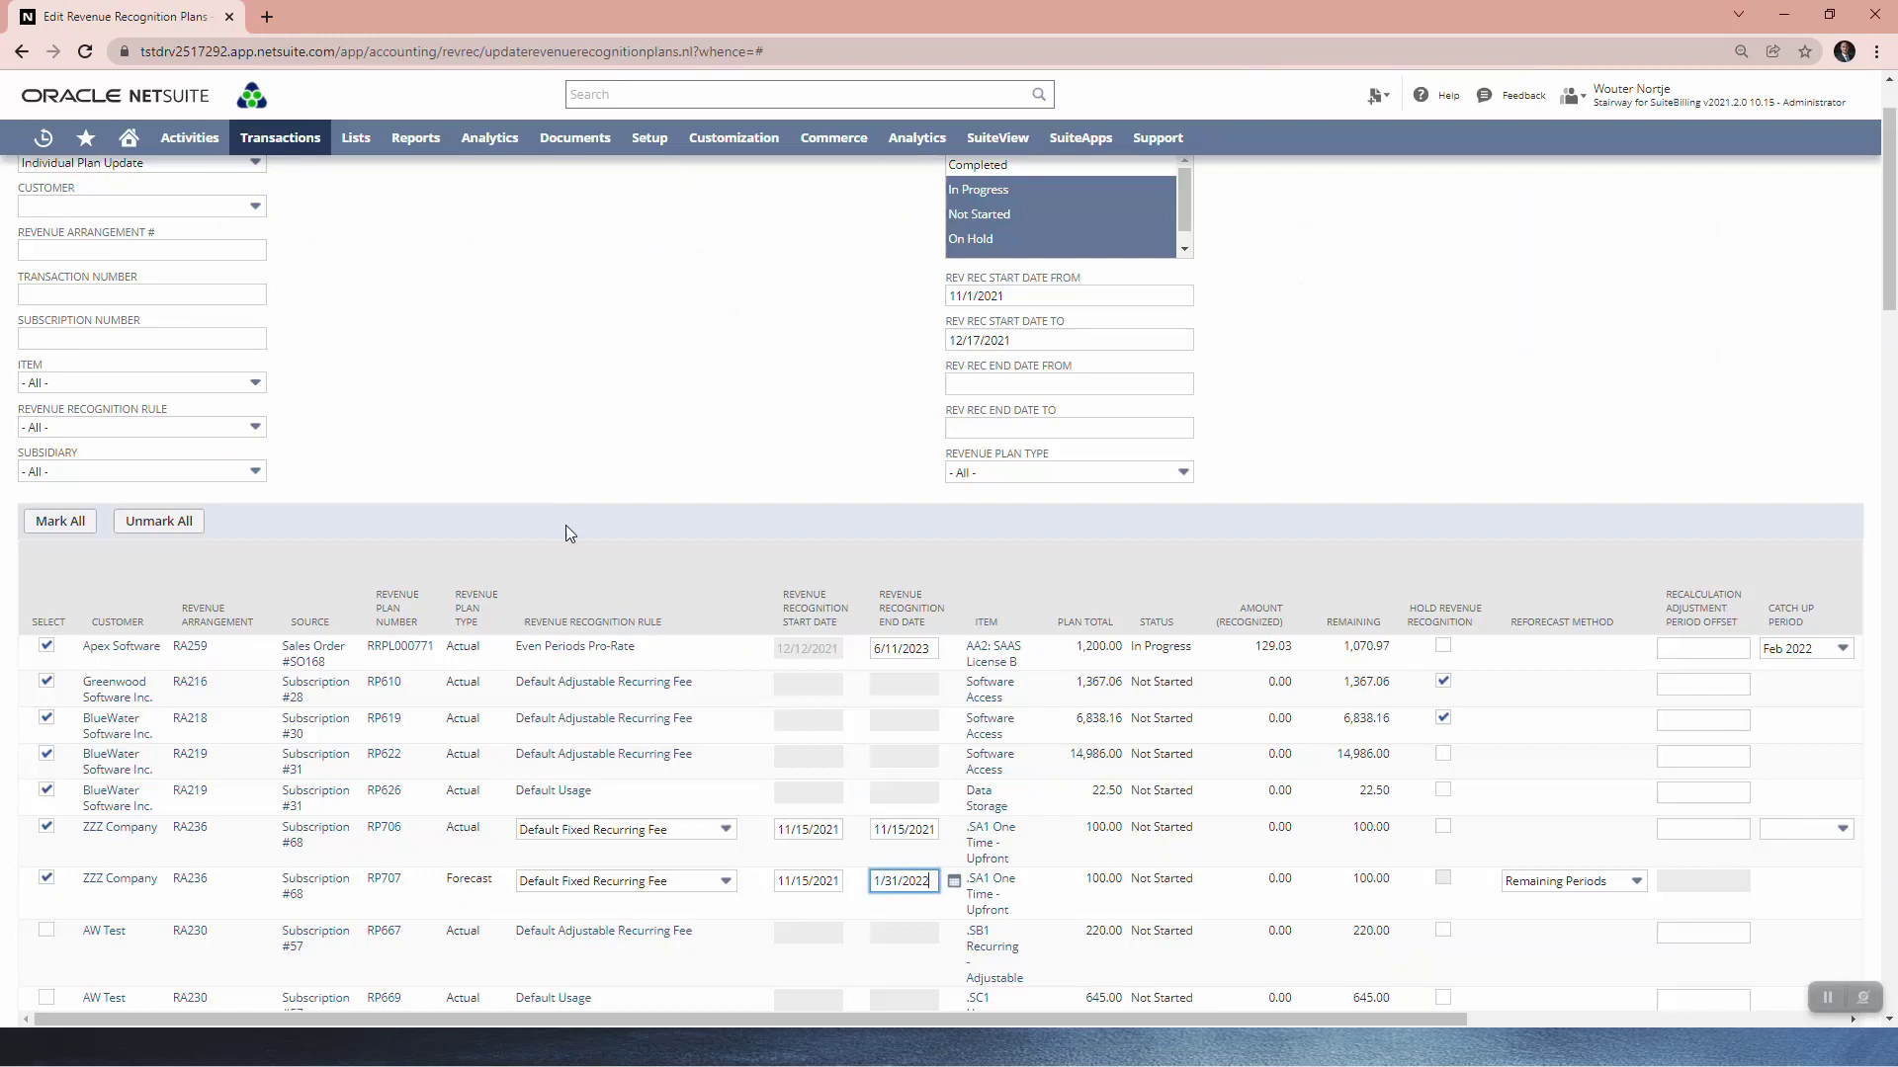
scroll(544, 504, up, 1)
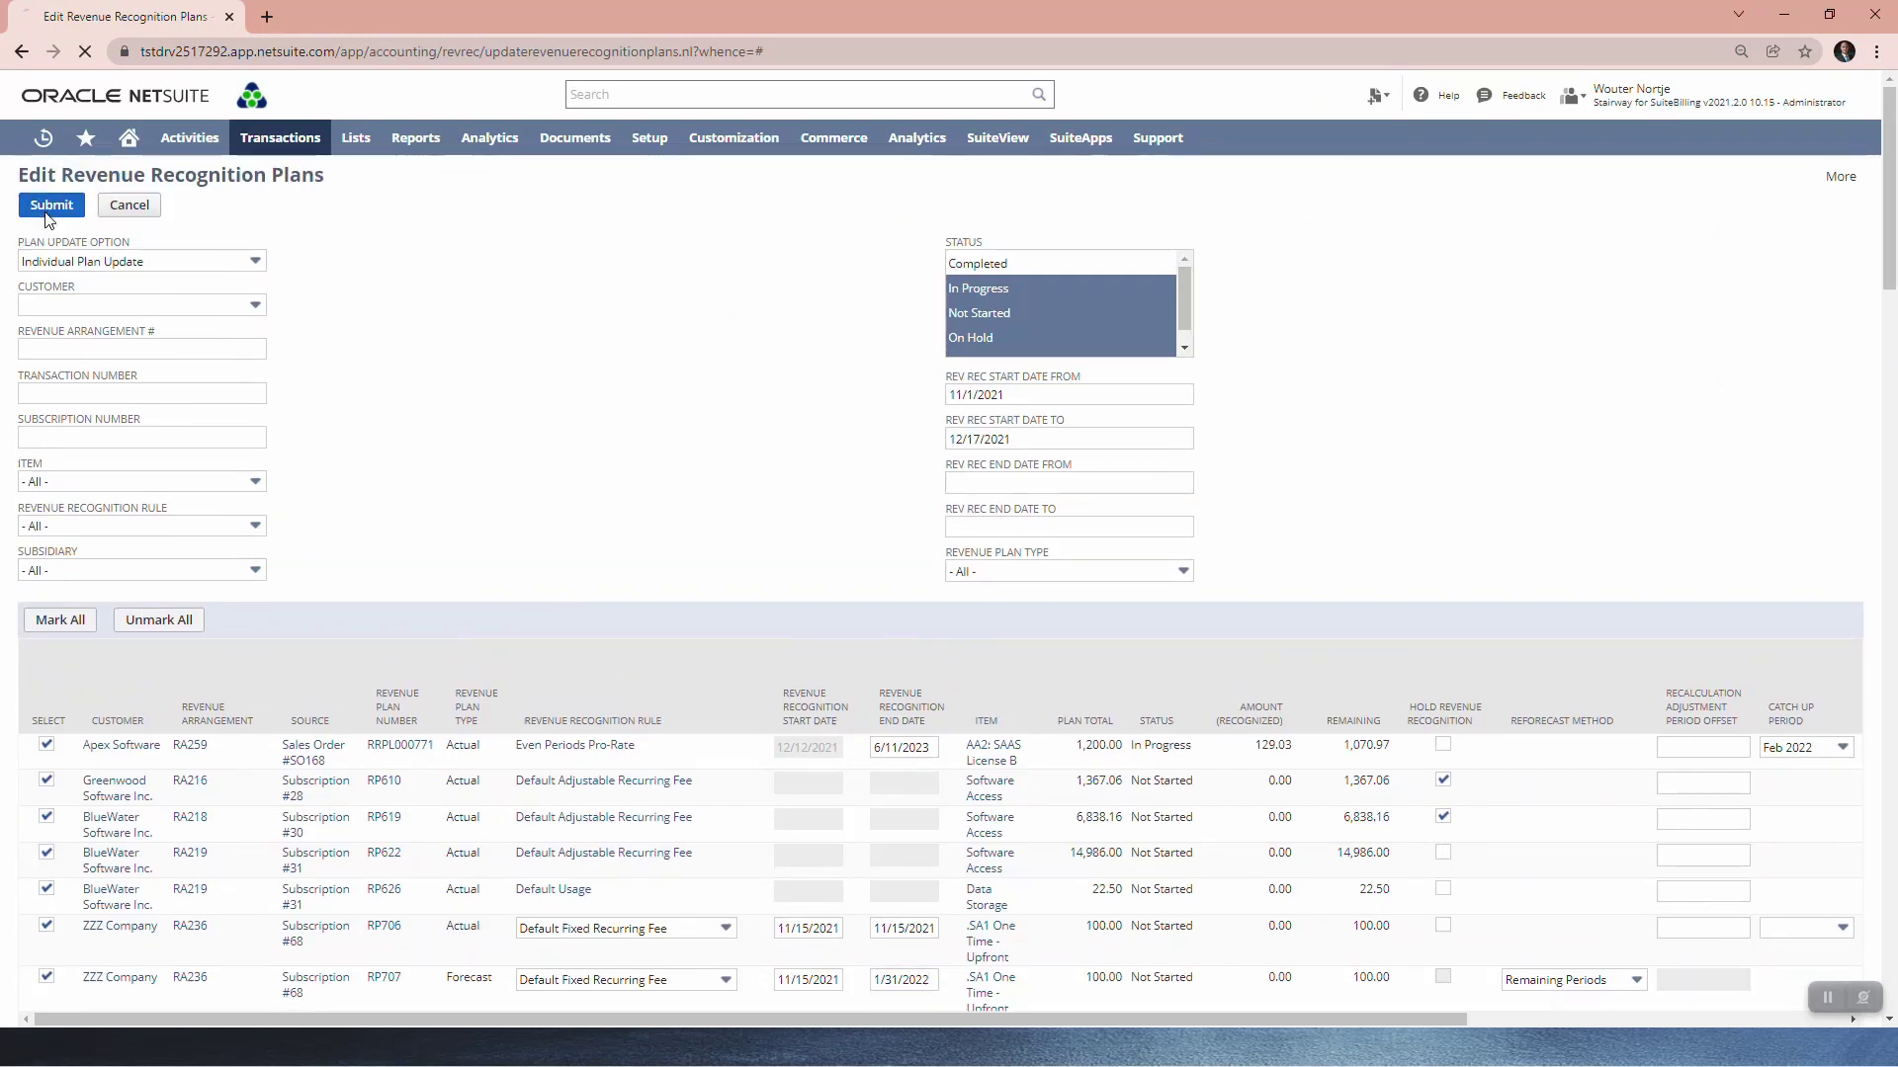
key(alt+Tab)
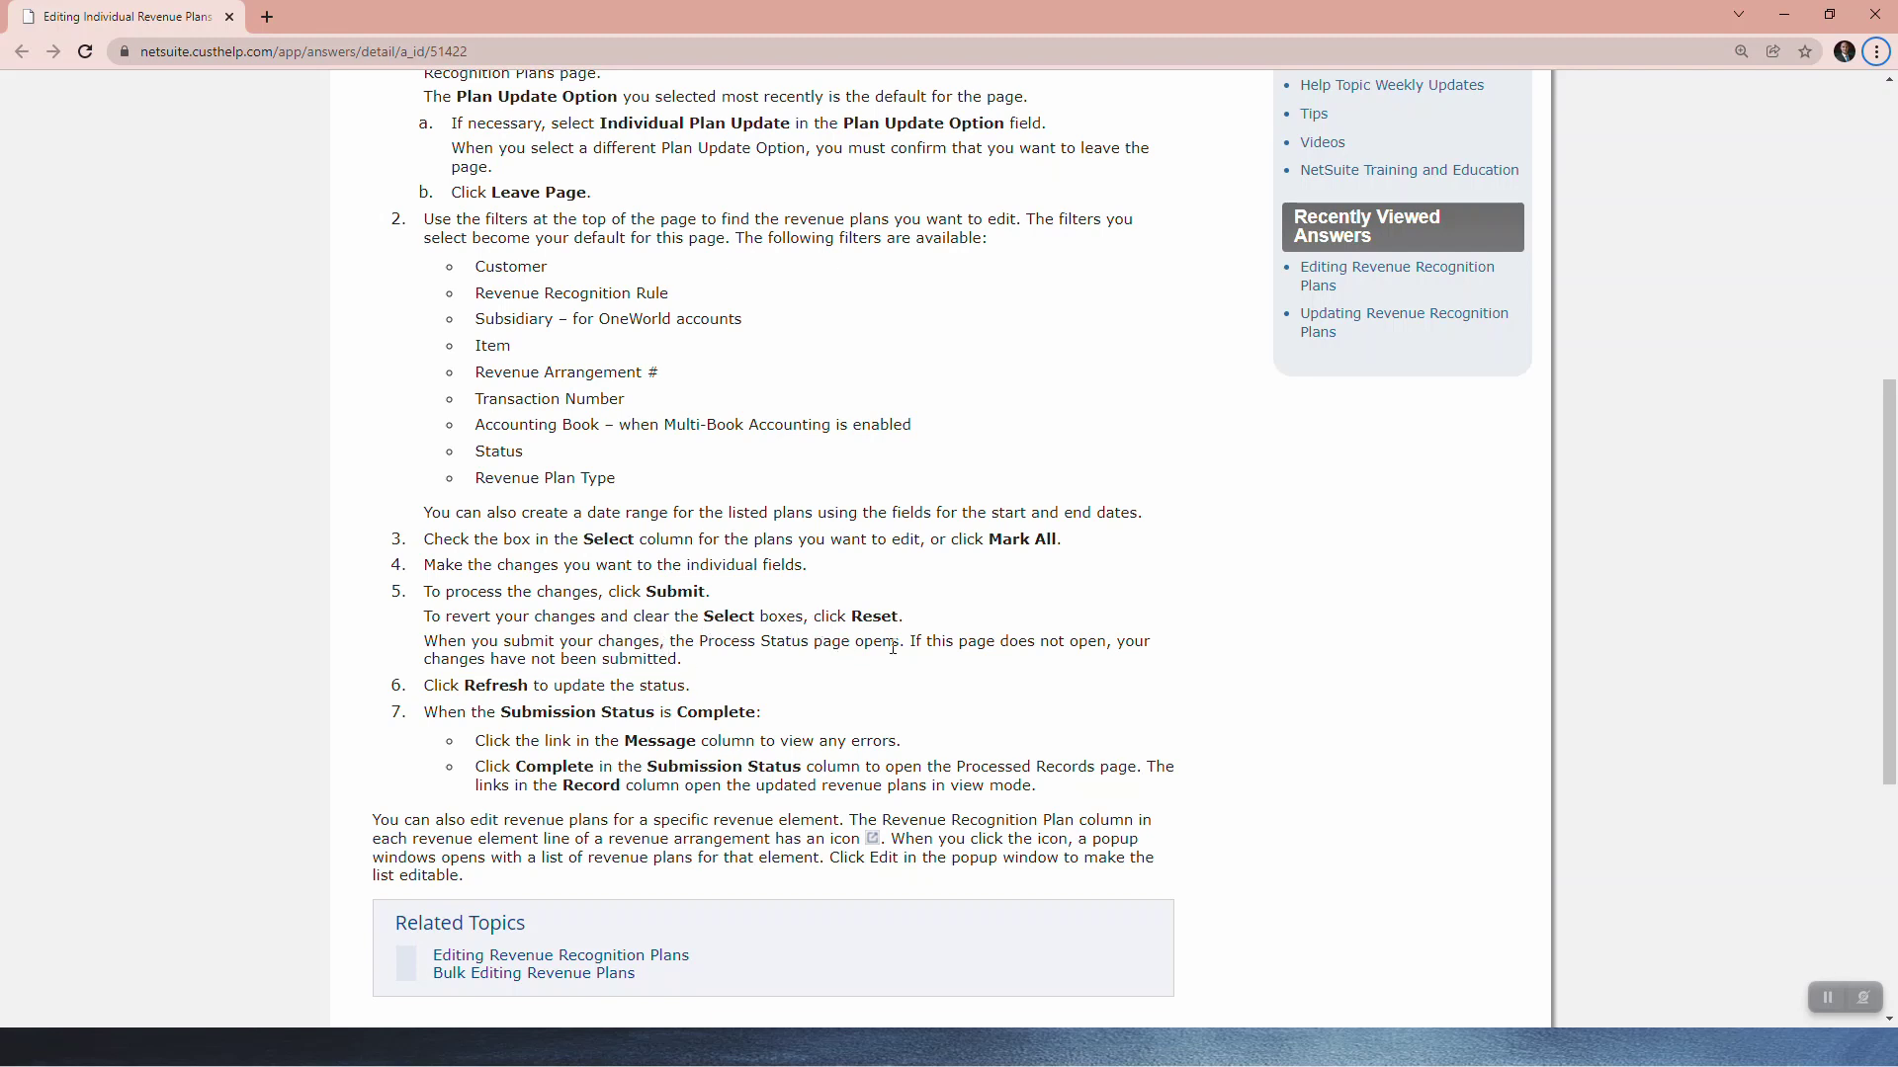
key(alt+Tab)
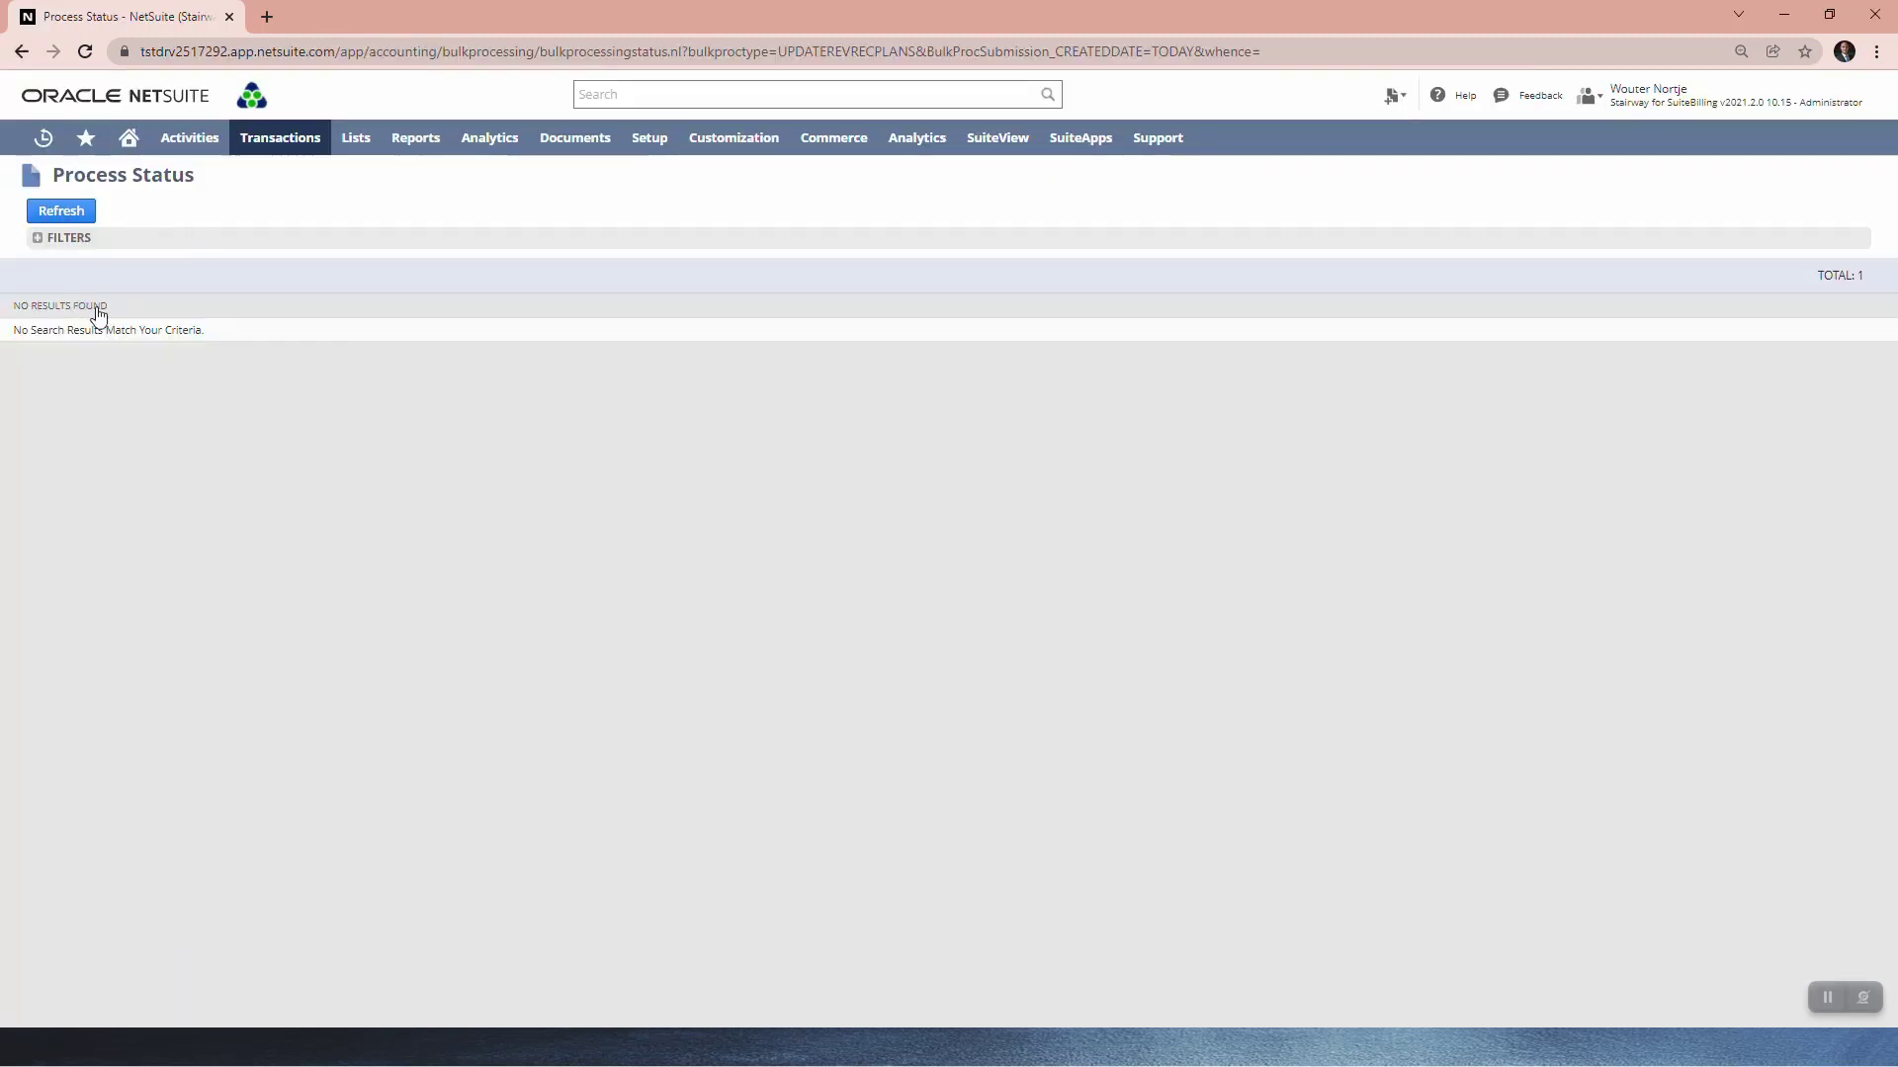
Step: Open the Update Revenue Arrangements and Revenue Recognition Plans page and run the revenue plans update
mouse_move(259, 146)
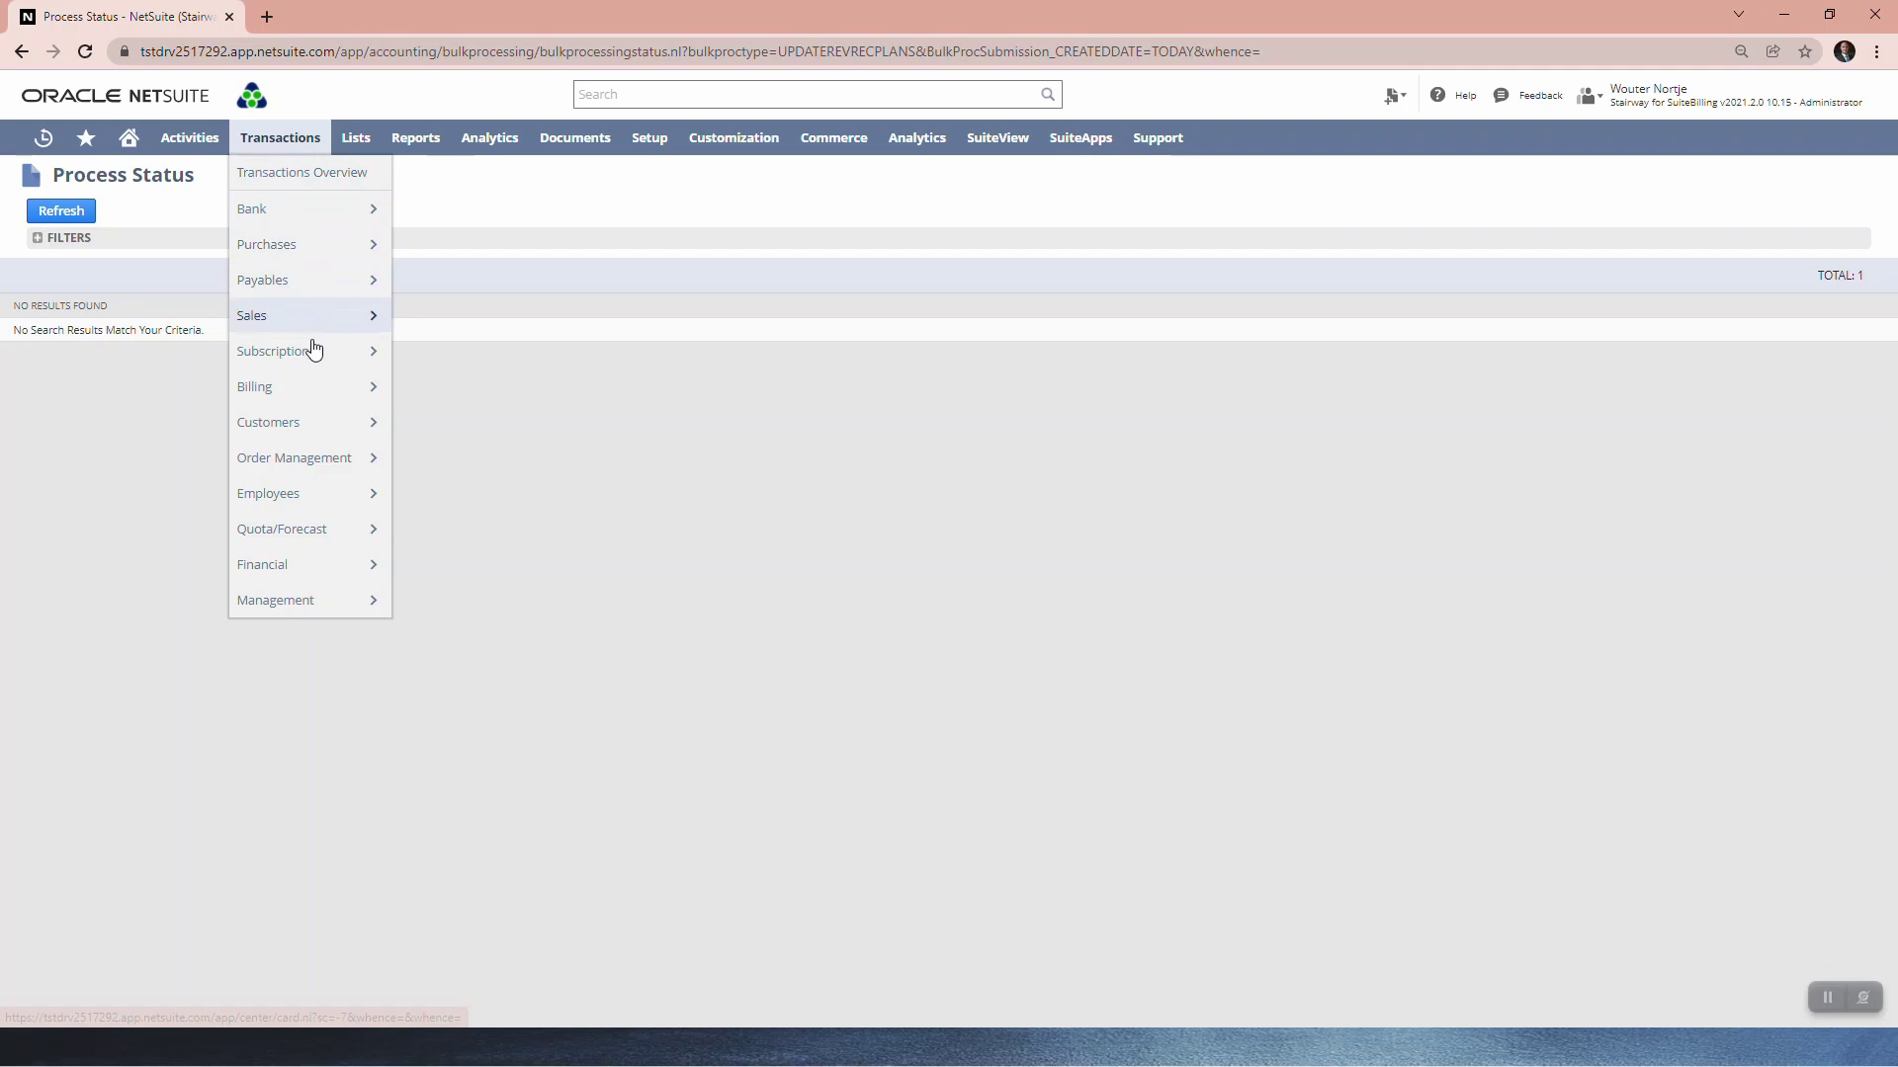
mouse_move(308, 568)
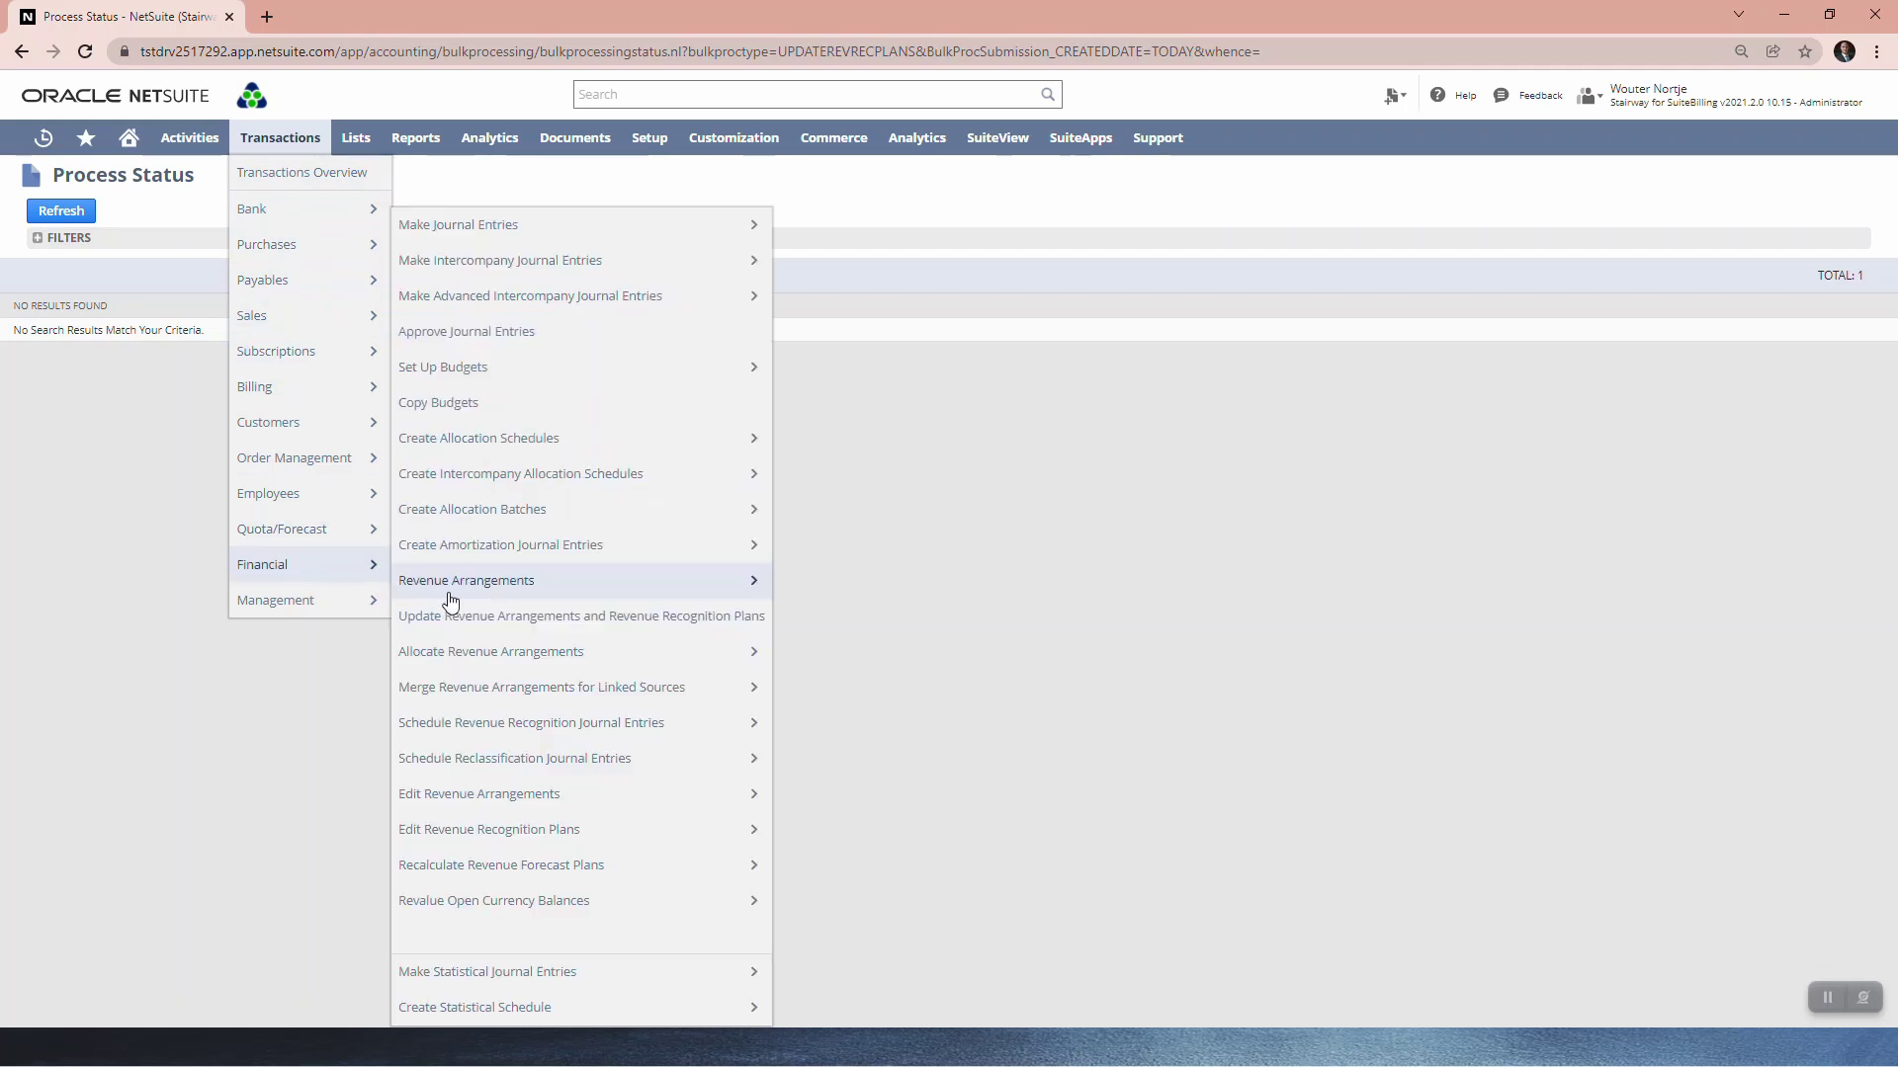
mouse_move(621, 725)
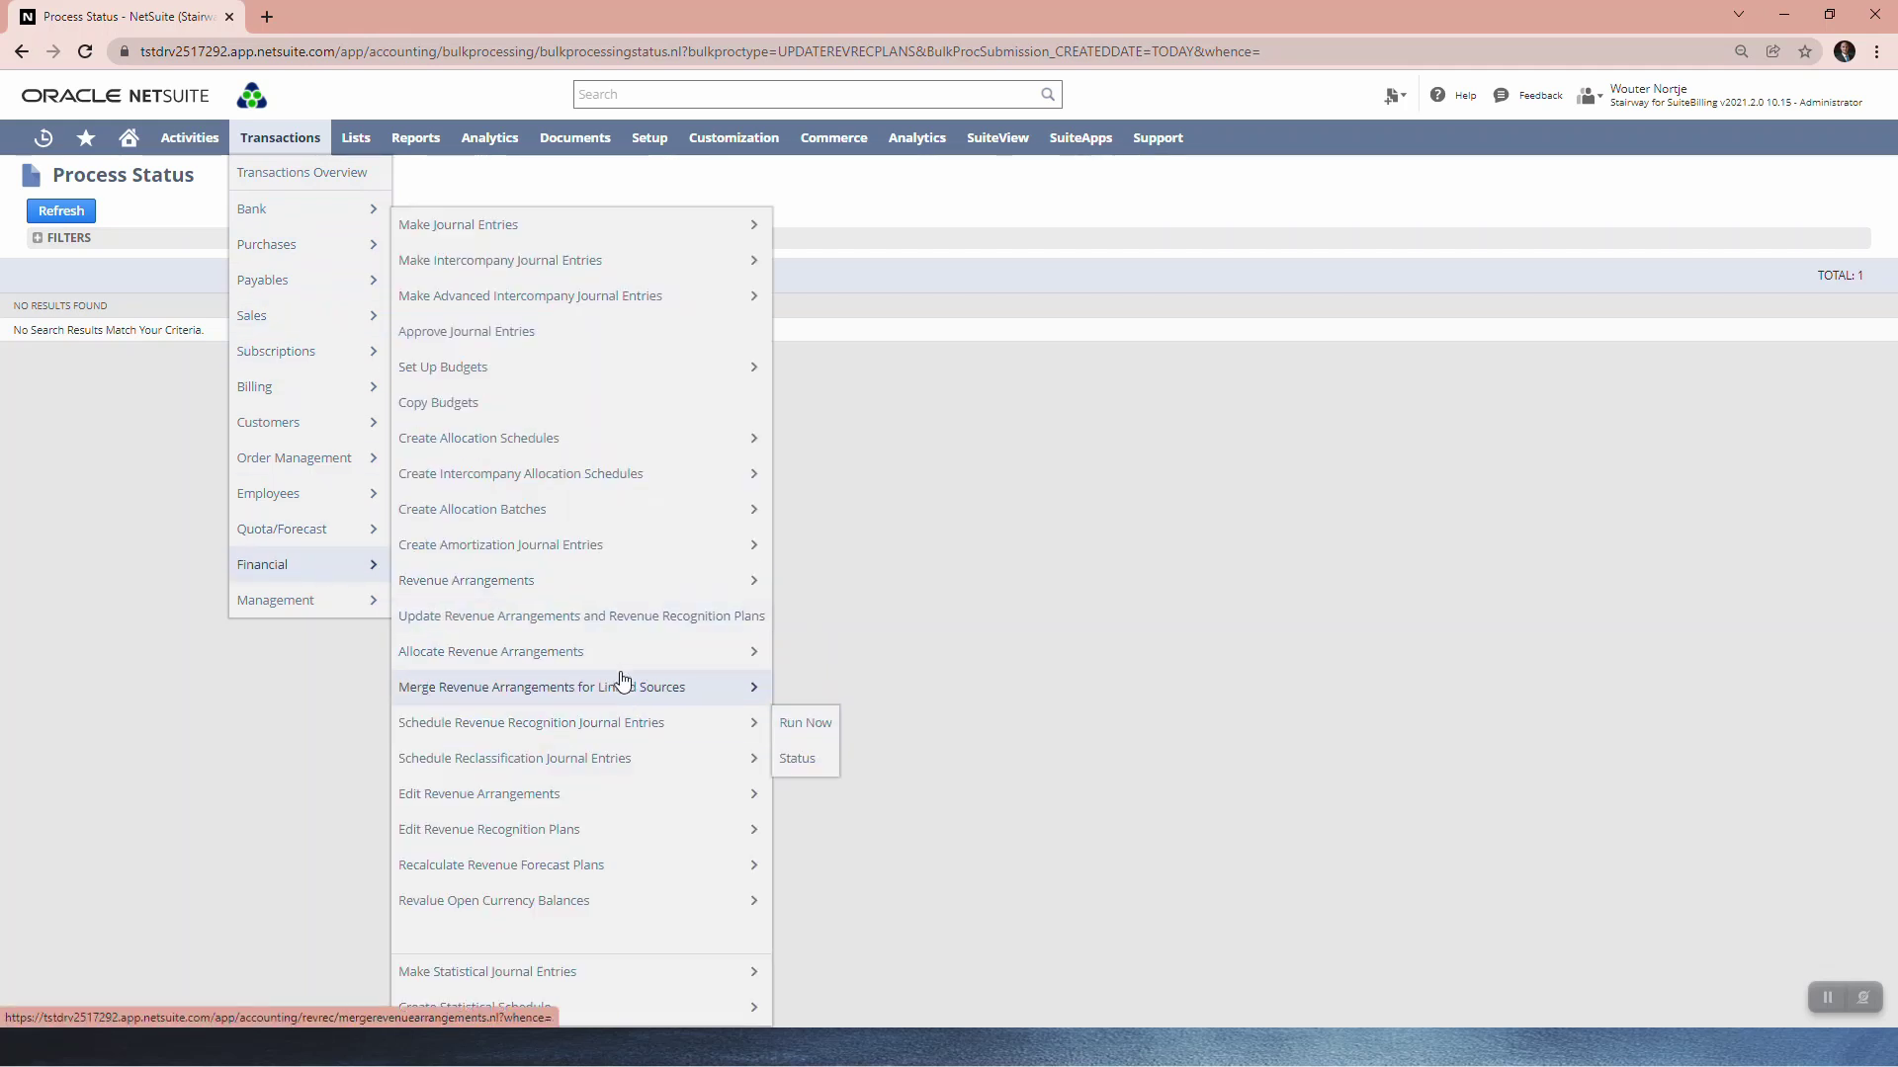
click(745, 618)
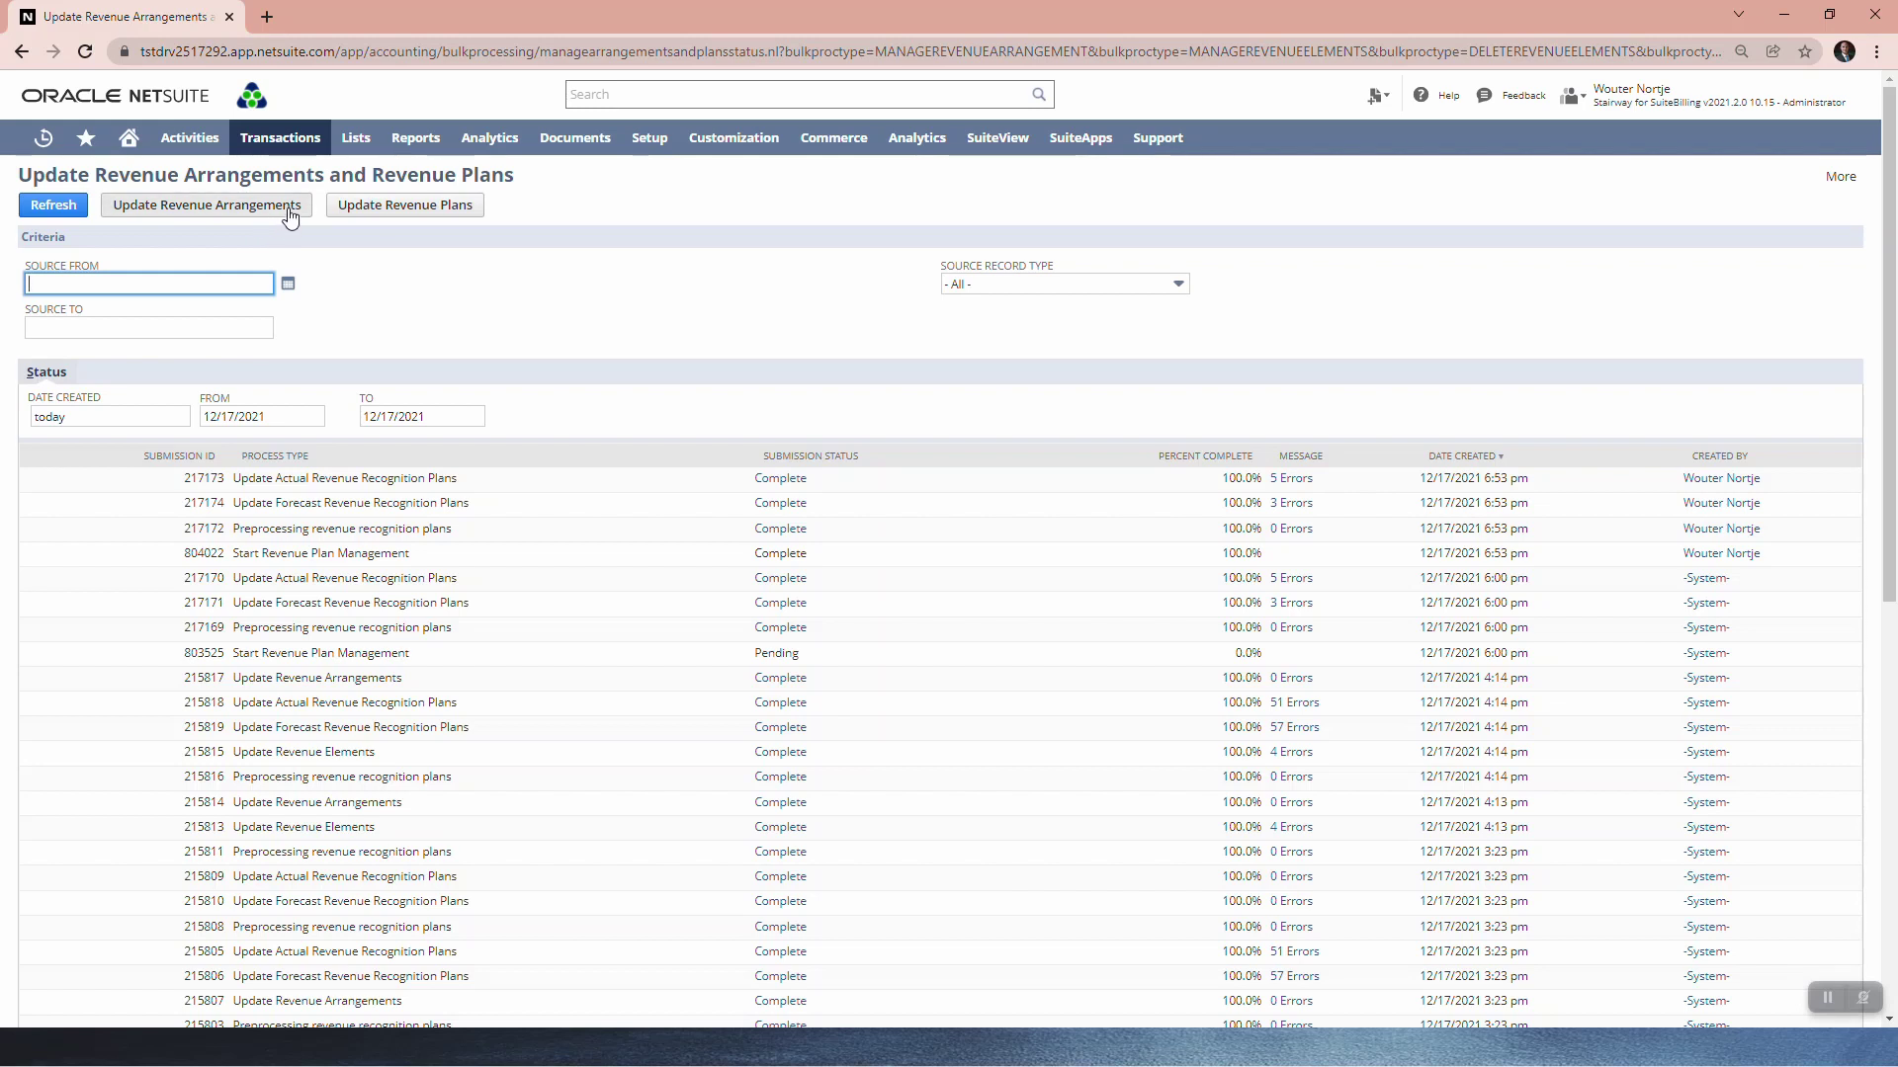
click(377, 210)
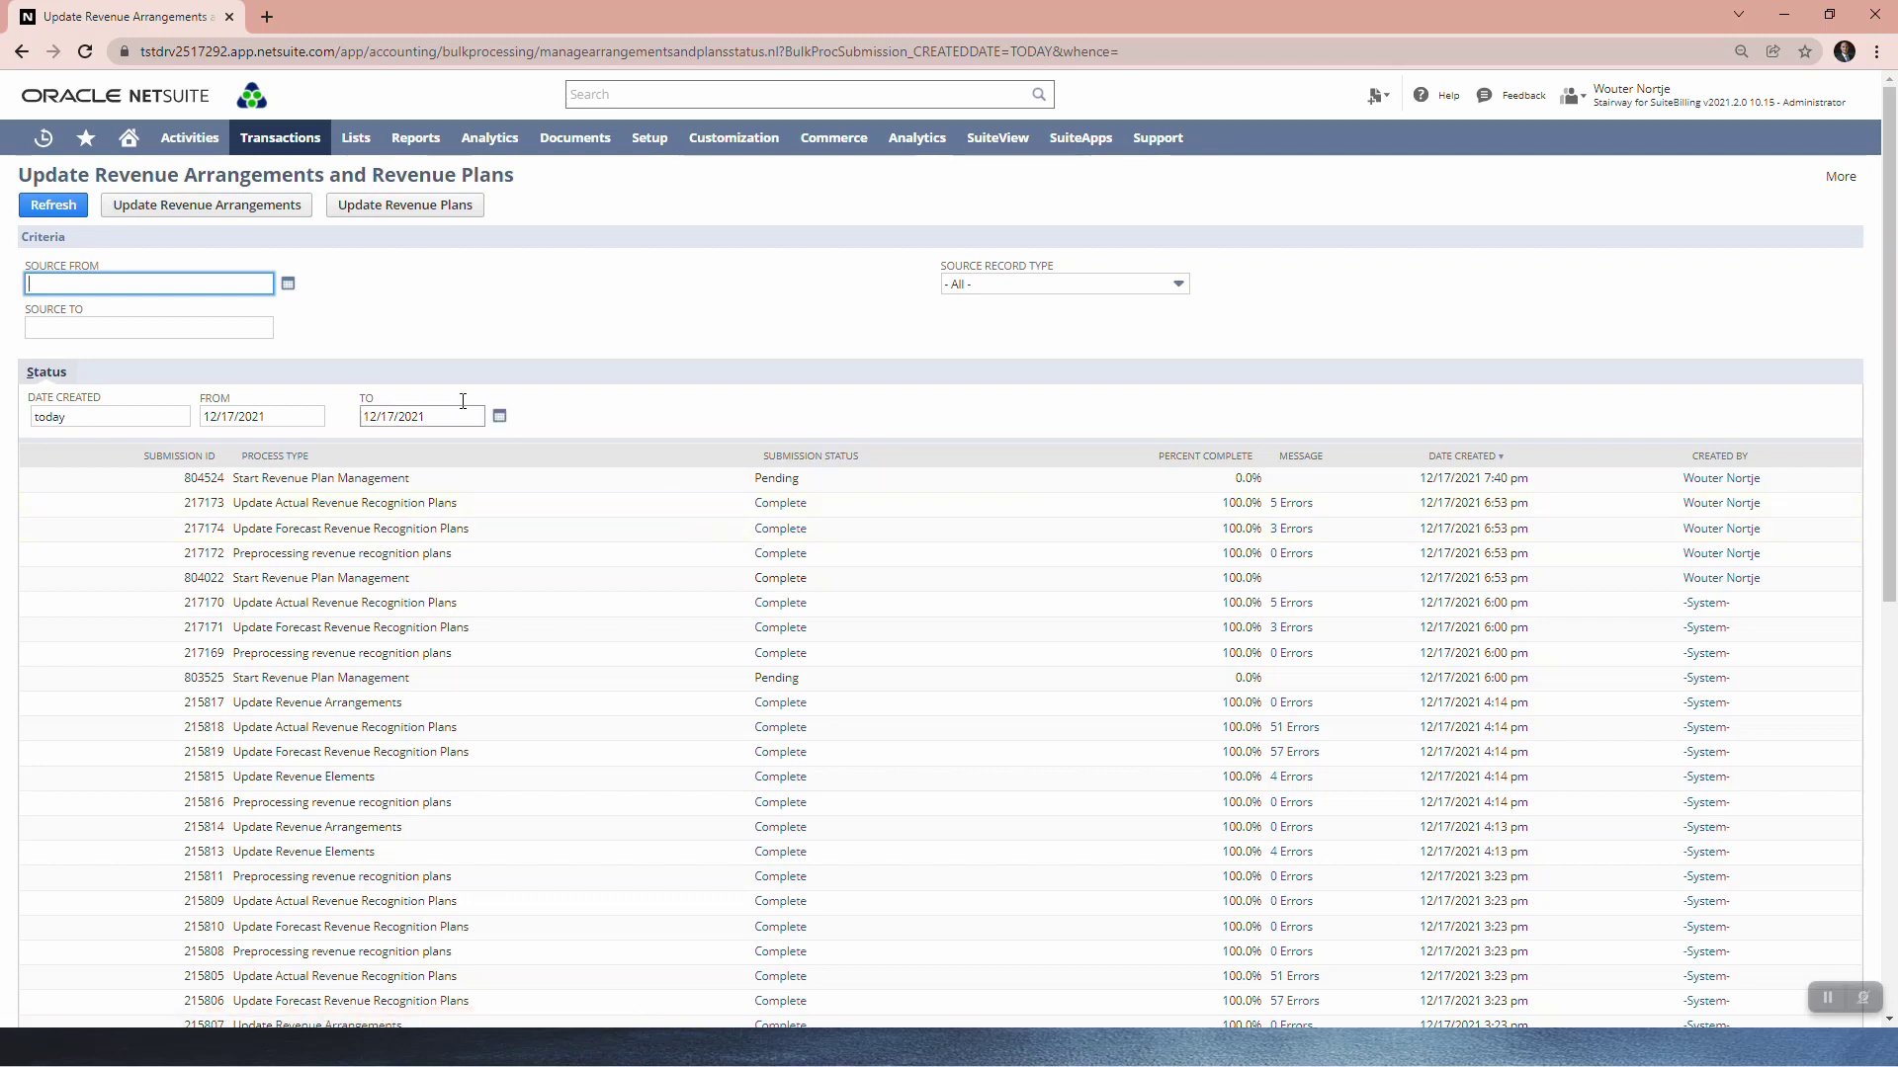
Step: Check the article's completion steps, refresh the process status in NetSuite, and review the processed records of the newest Update Actual Revenue Recognition Plans submission
key(alt+Tab)
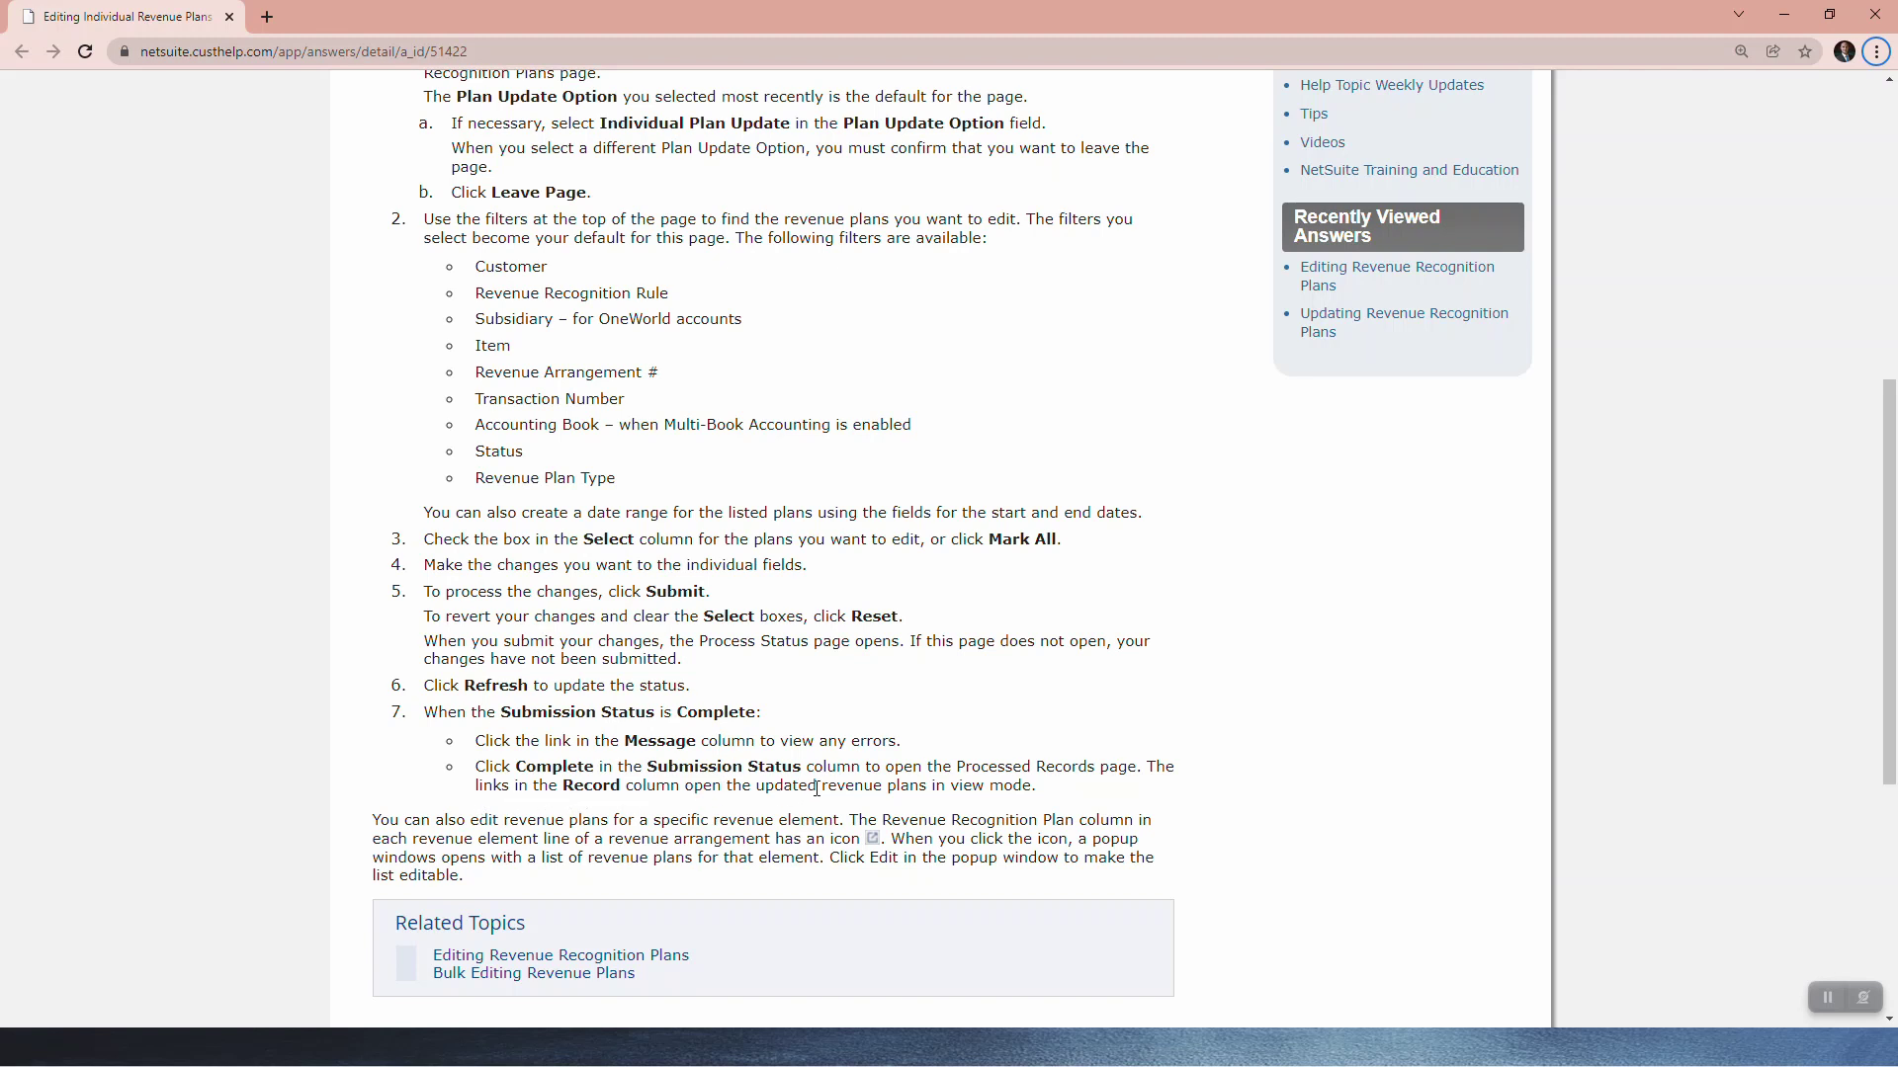
key(alt+Tab)
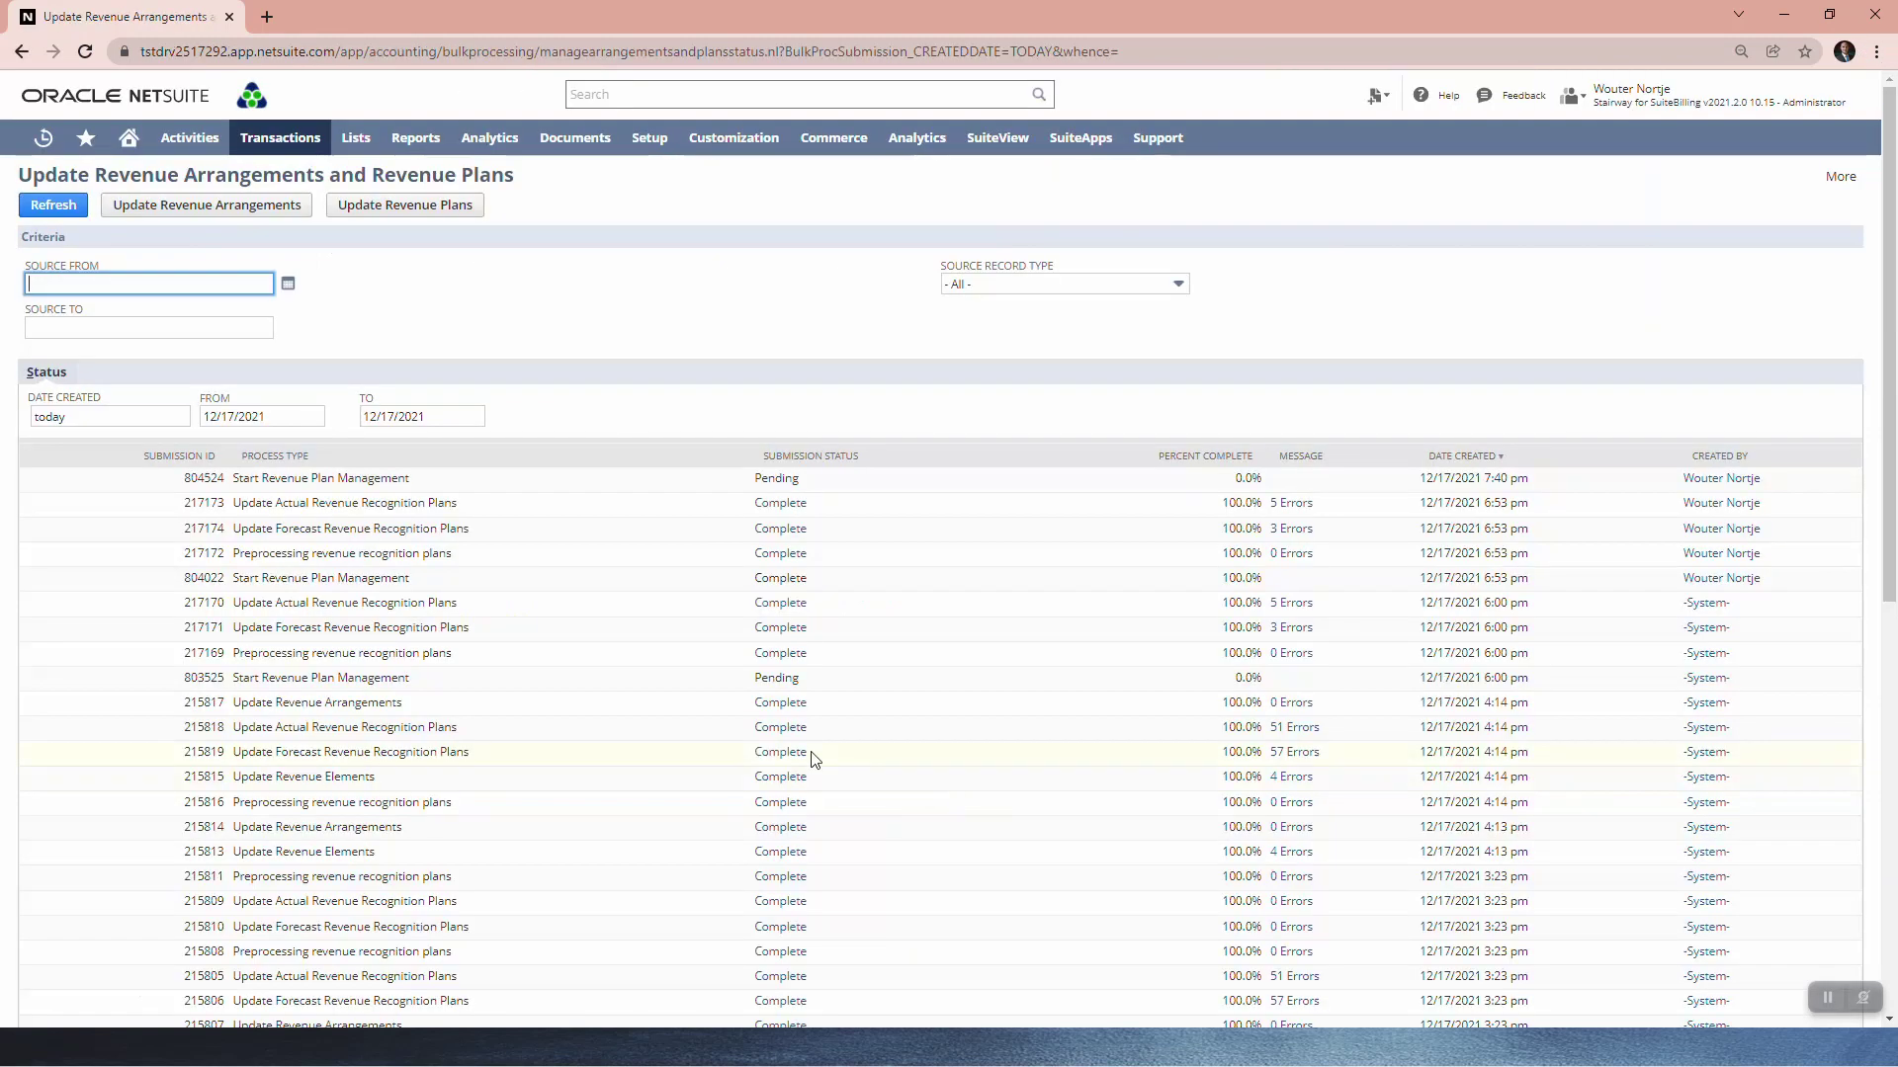
click(53, 208)
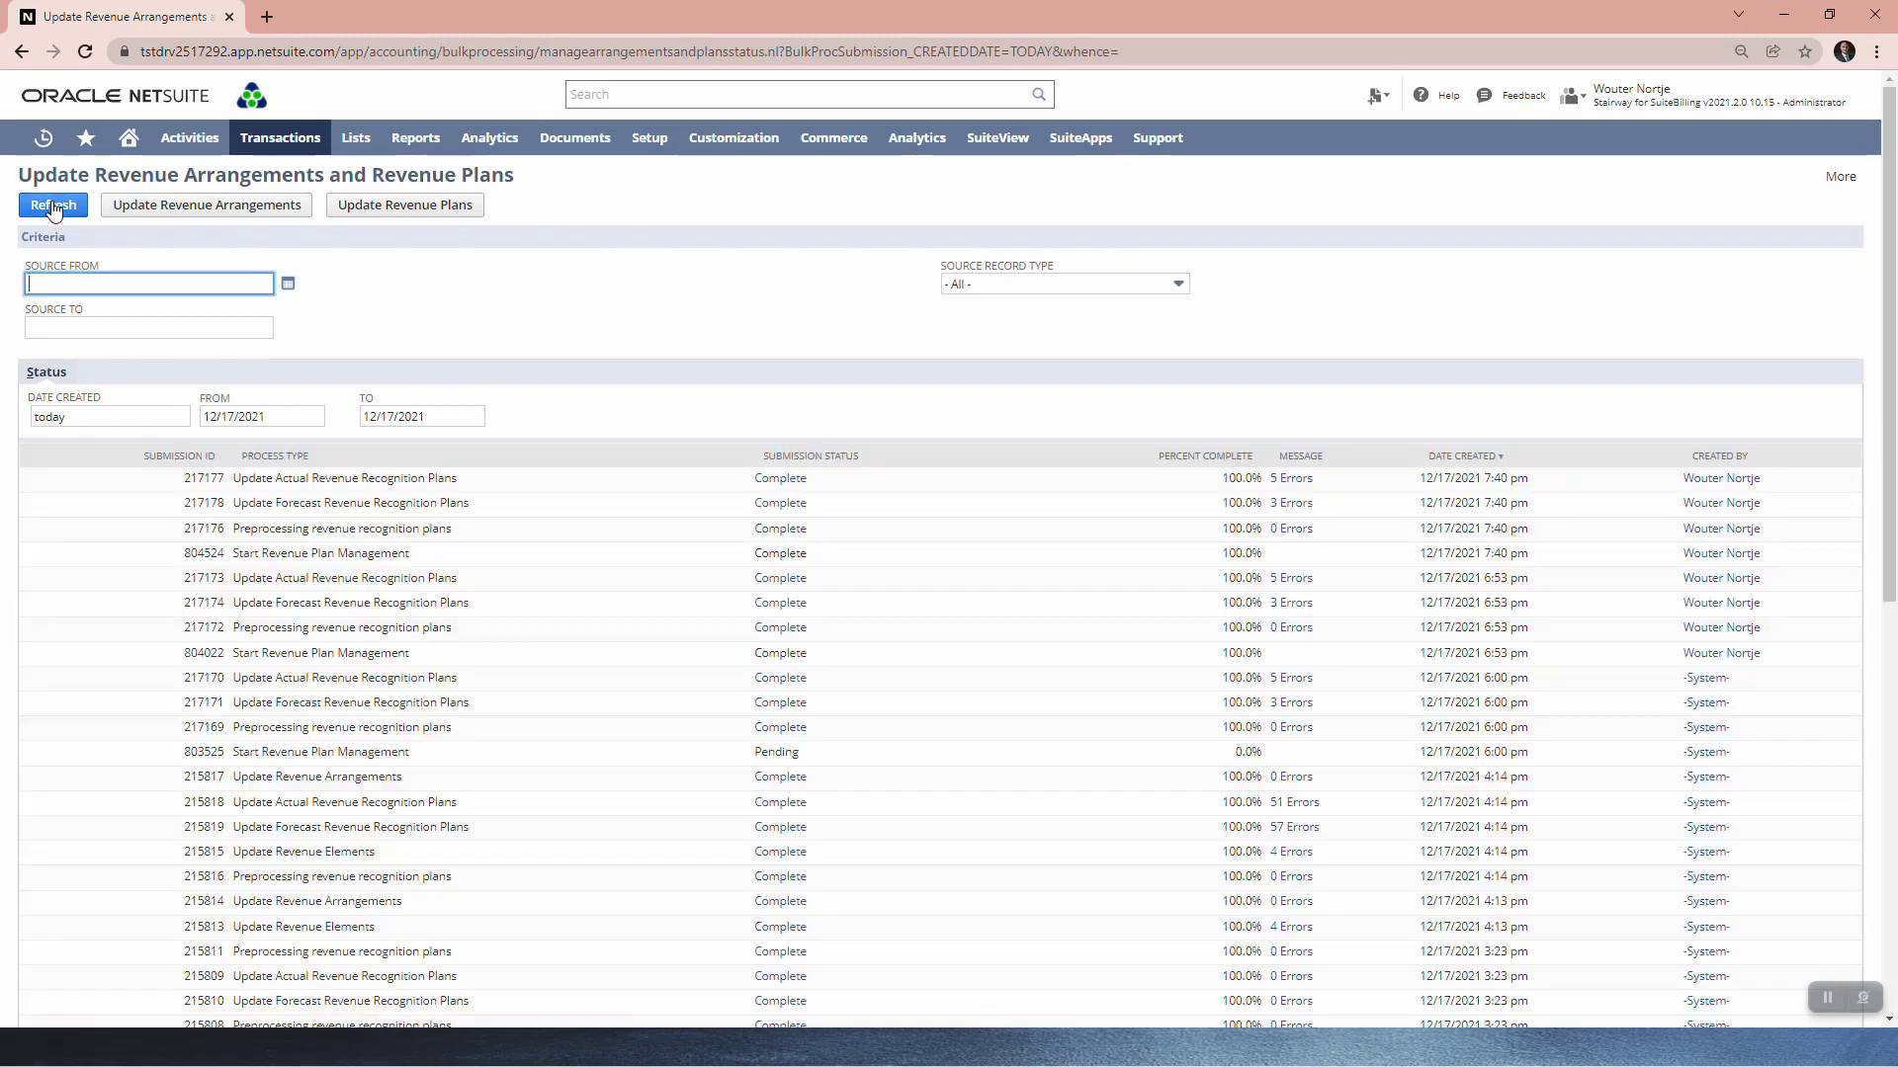
click(775, 483)
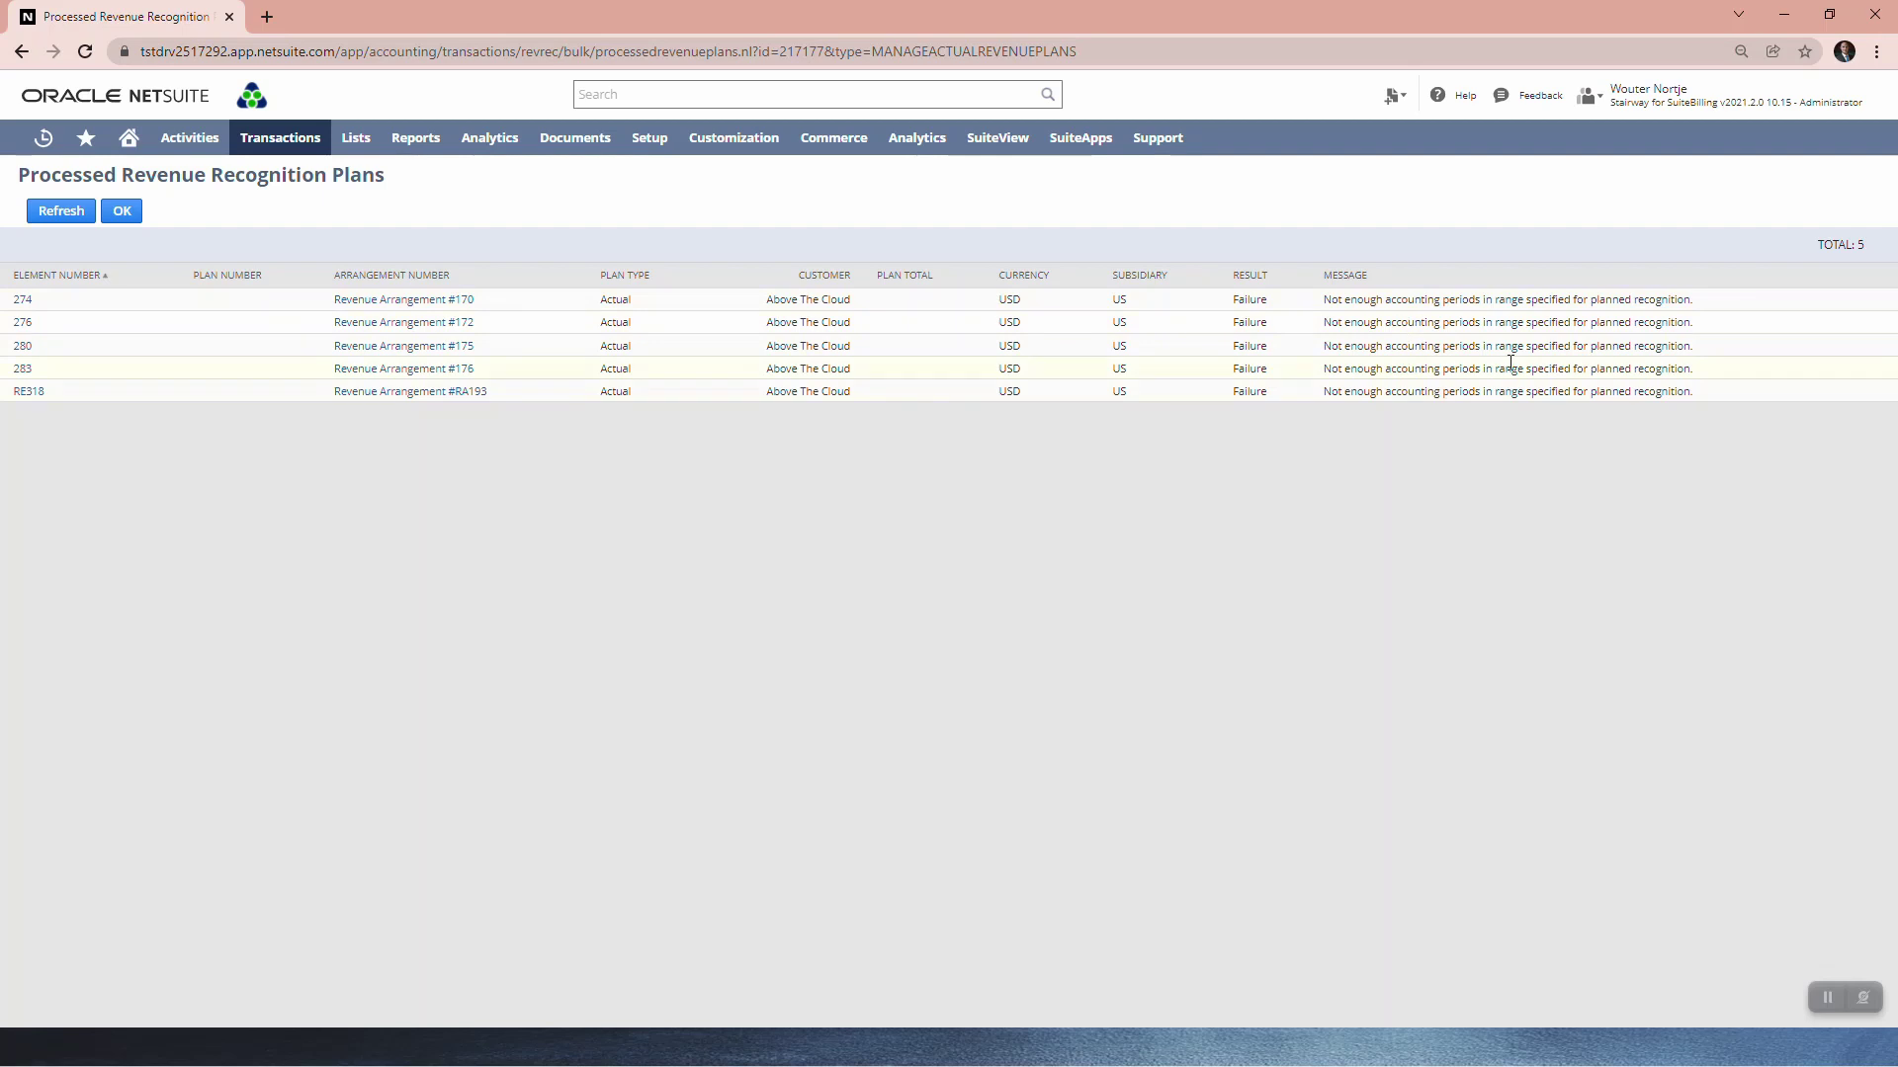
click(120, 210)
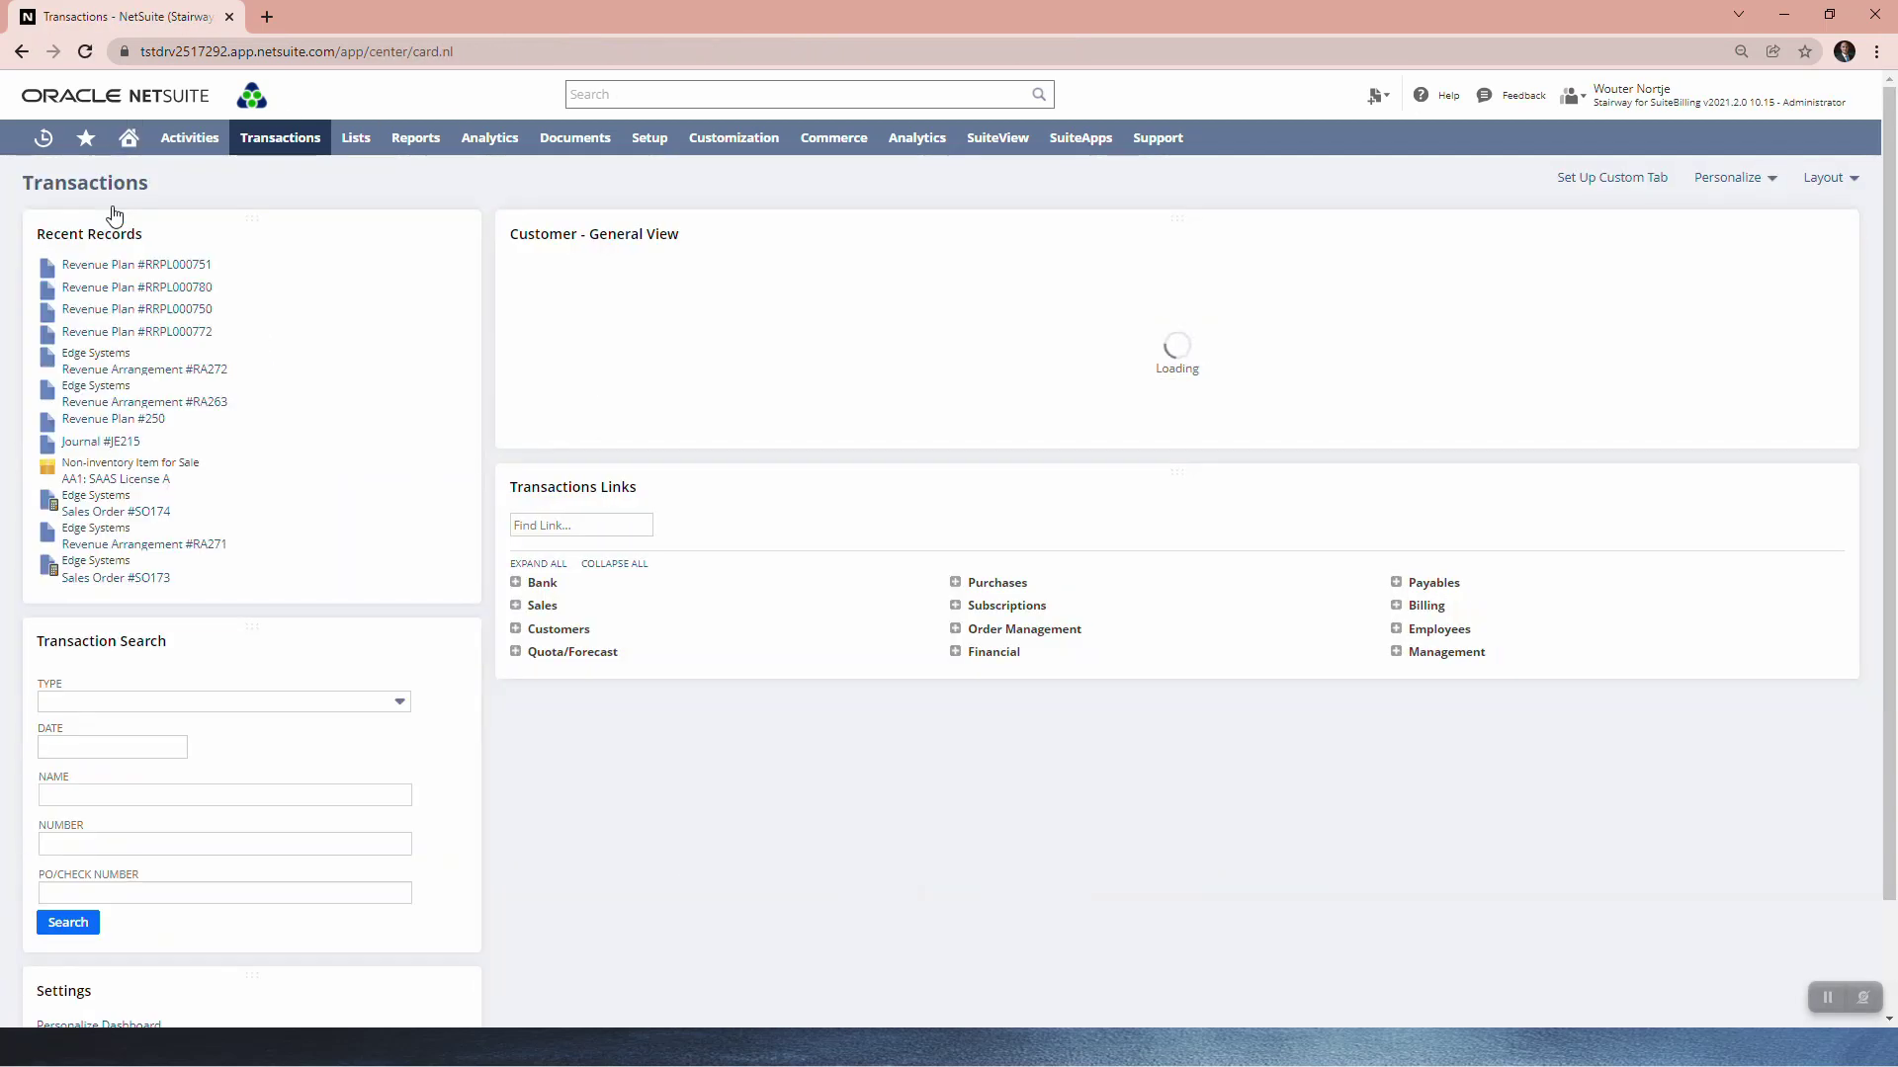
Step: Switch to the SuiteAnswers article and read the note on editing revenue plans for a specific revenue element
mouse_move(289, 146)
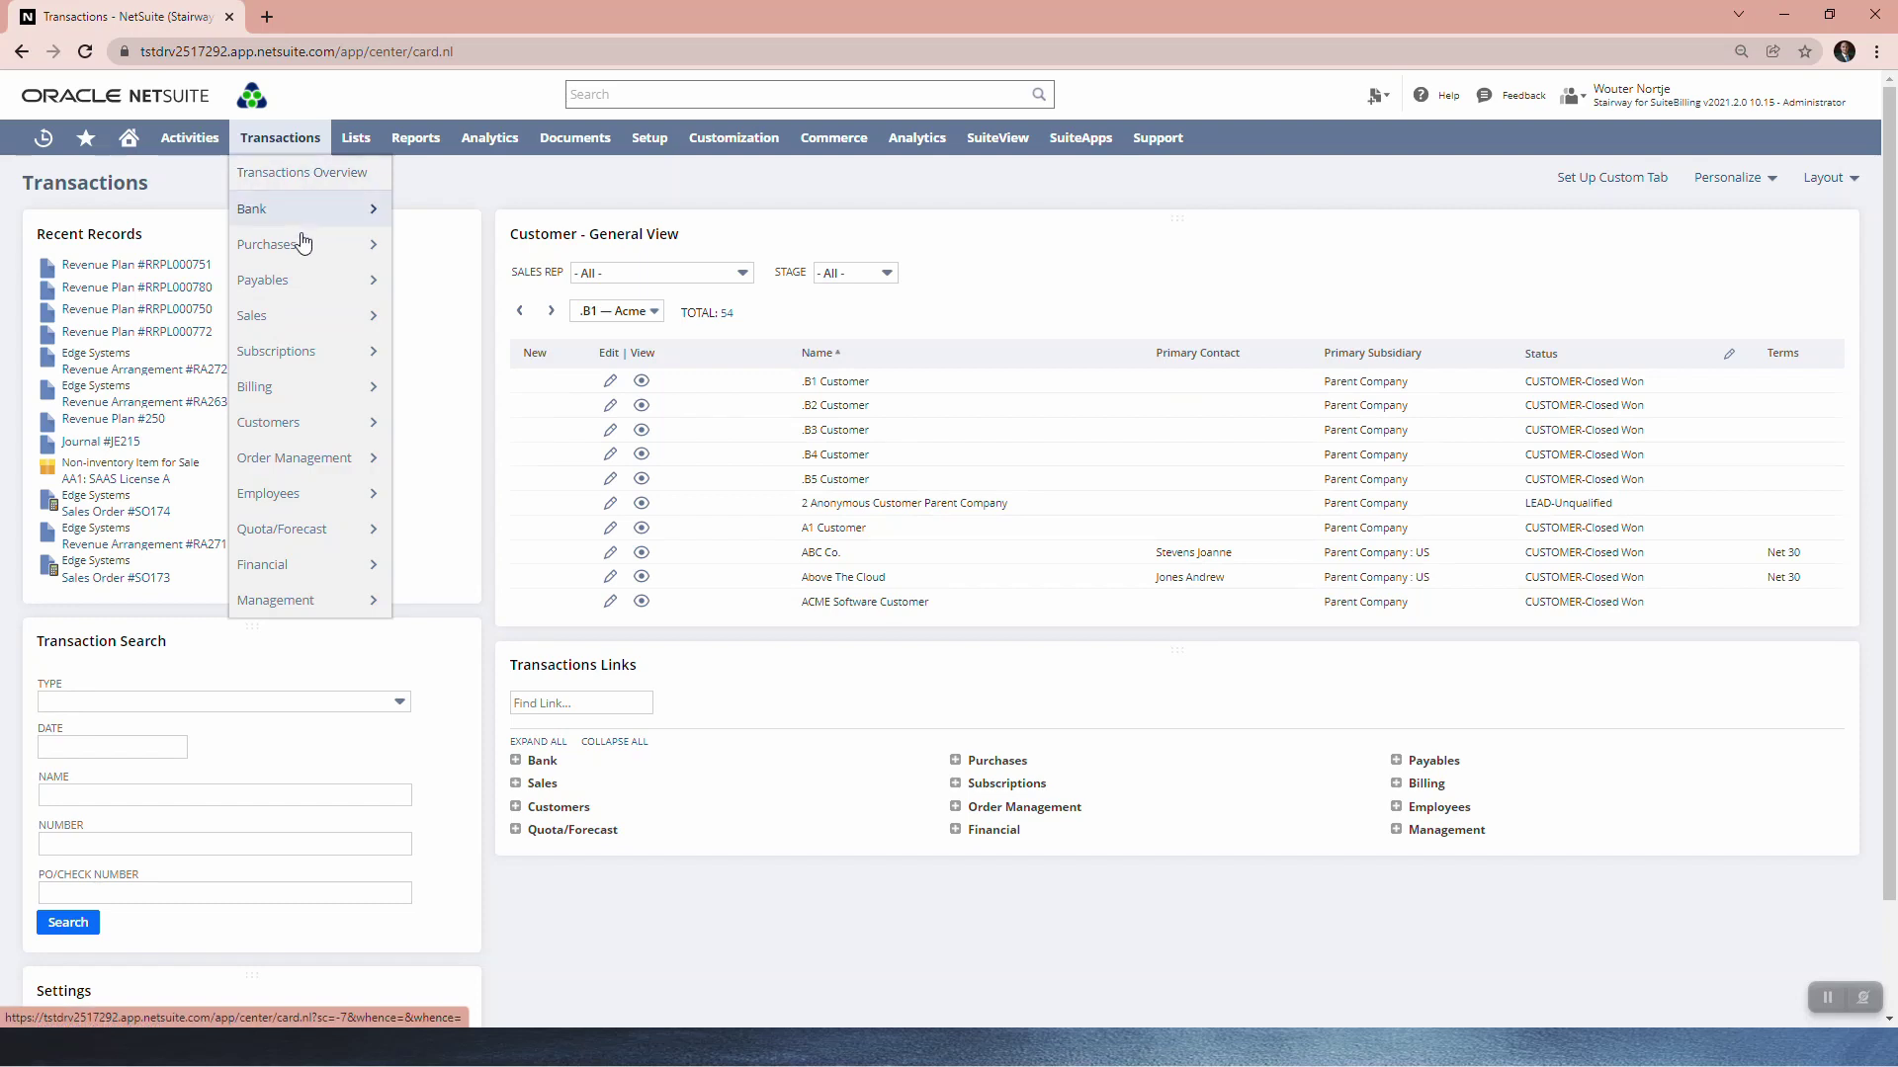
mouse_move(309, 428)
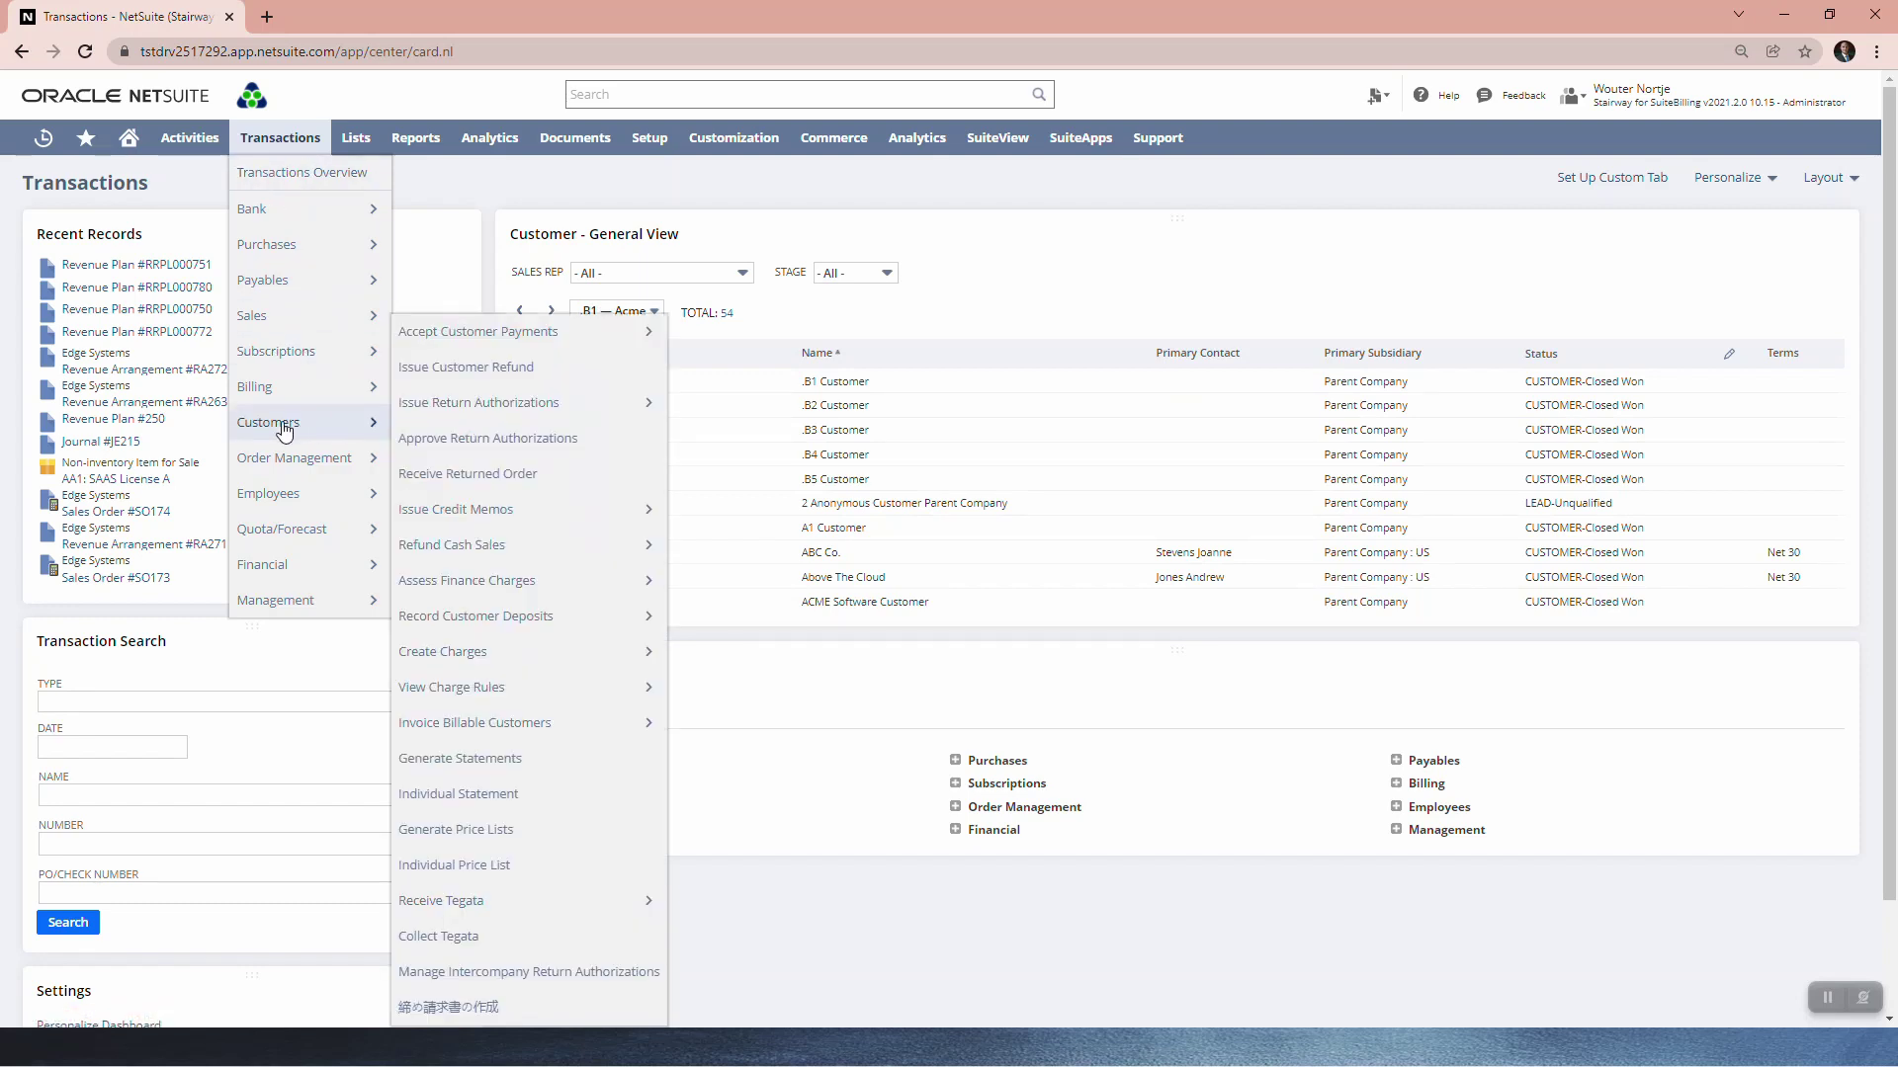
key(alt+Tab)
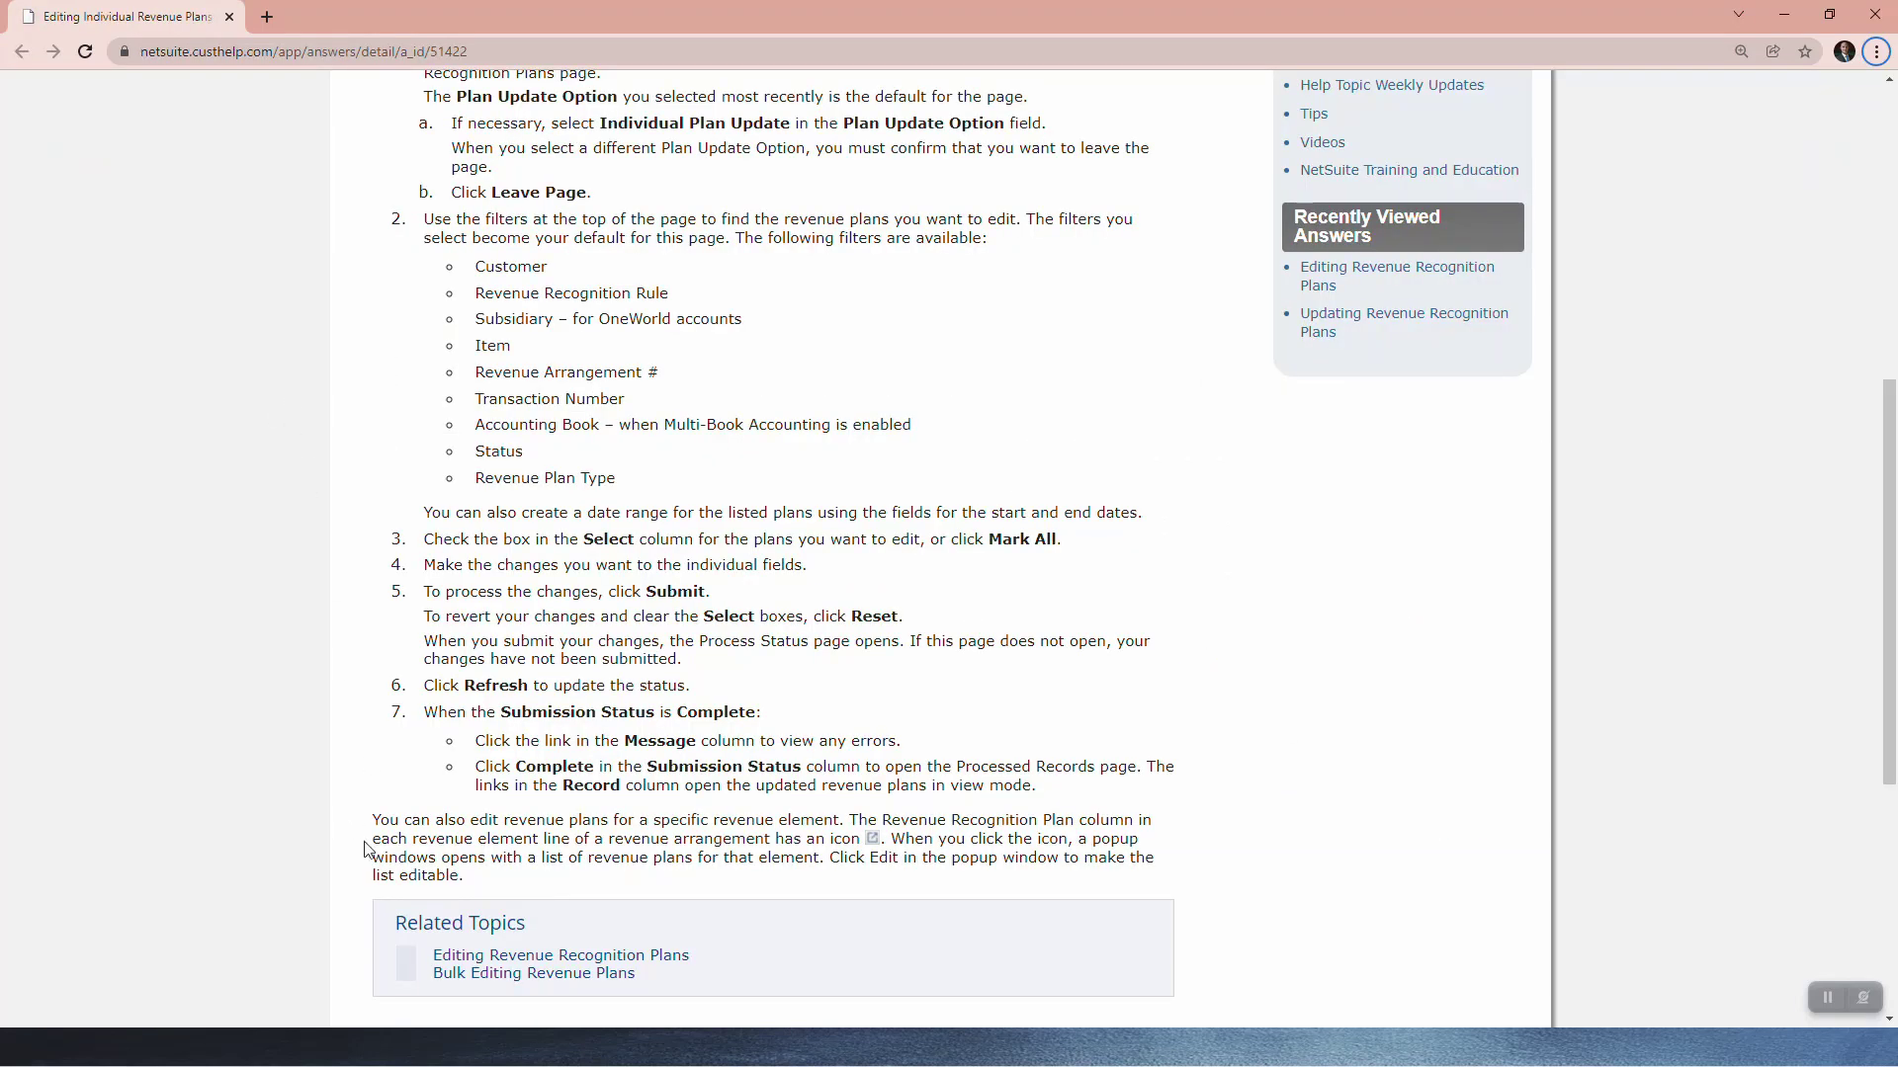